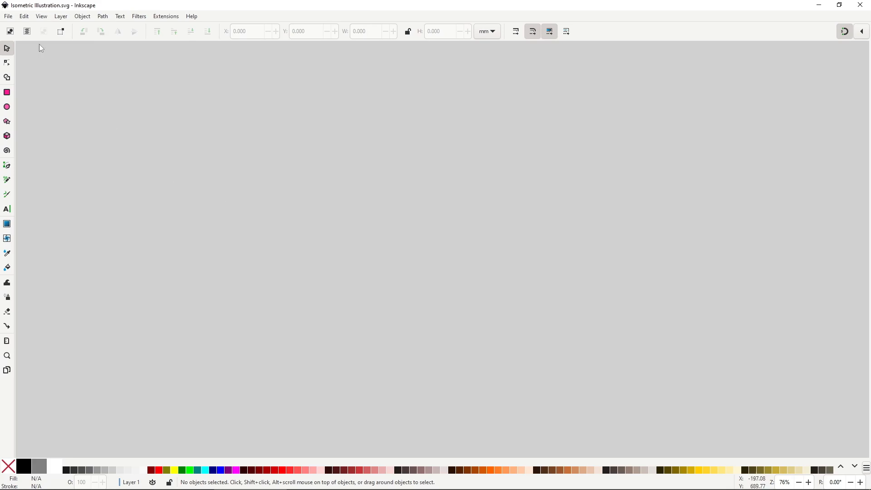
Step: Add a new axonometric grid to the document in the document properties
click(10, 17)
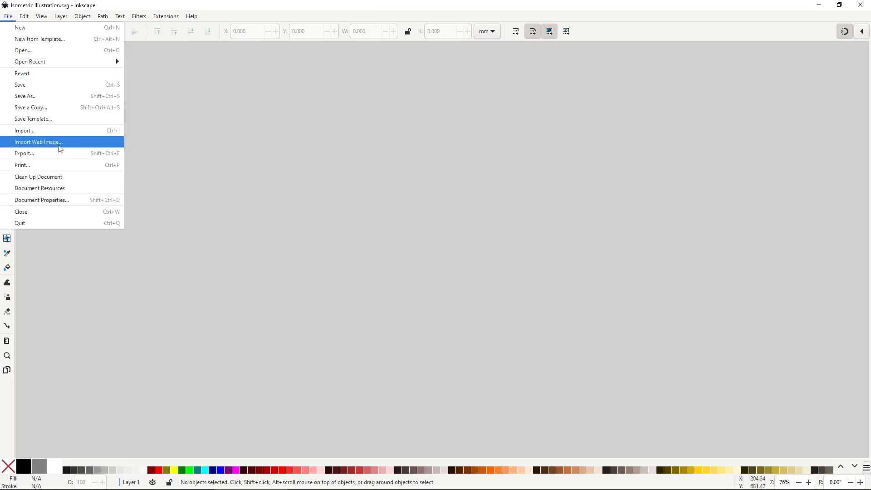
click(63, 202)
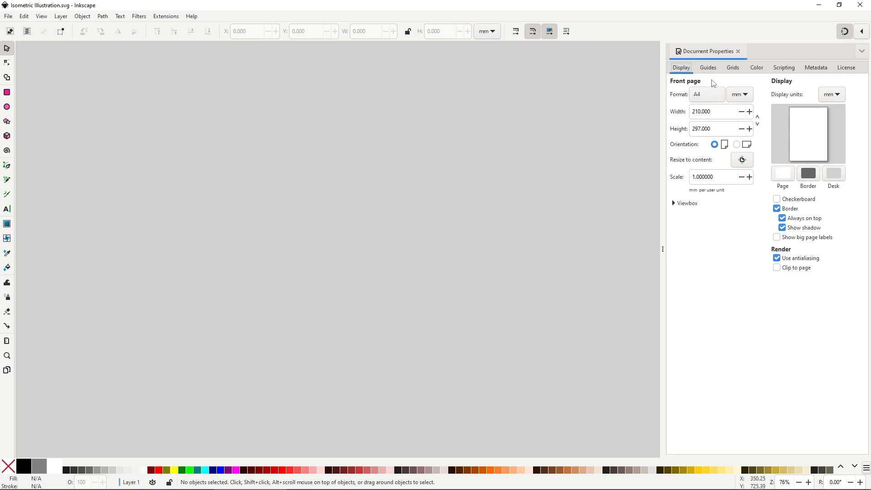
click(733, 69)
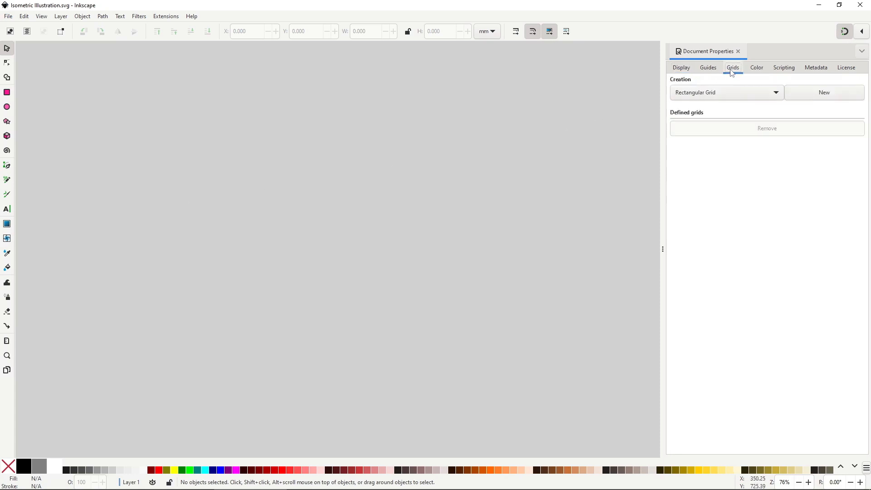
click(777, 94)
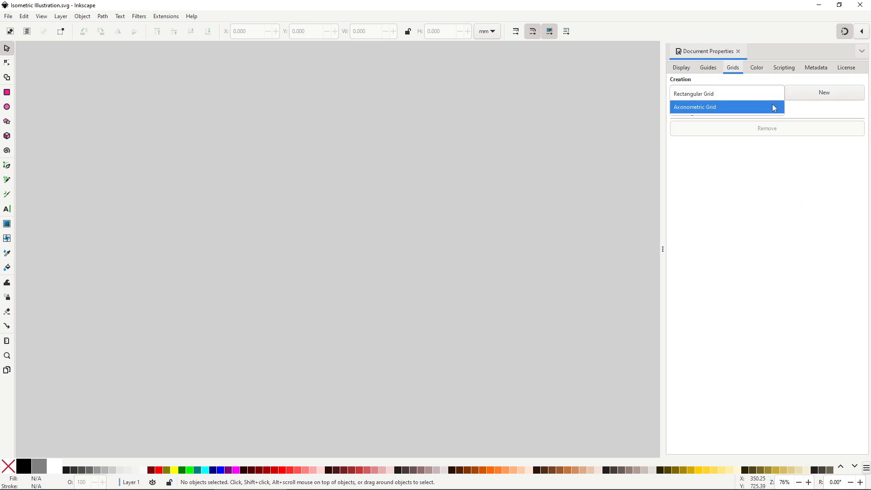
click(773, 107)
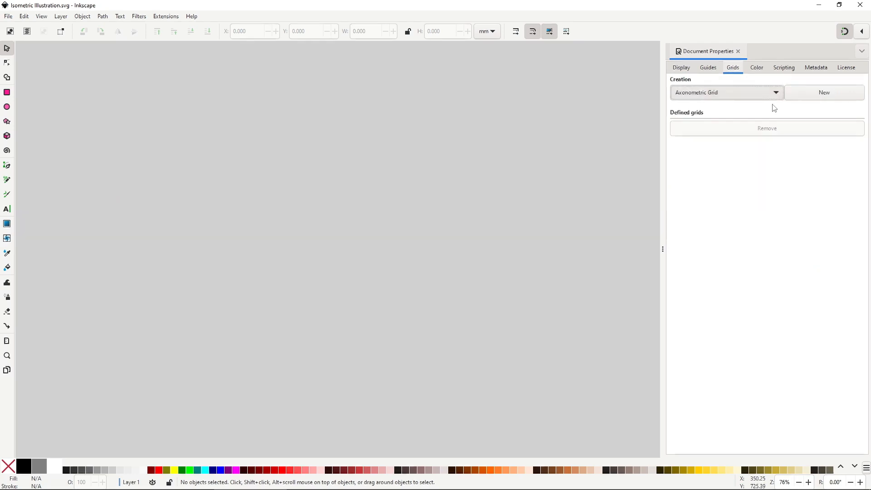
click(814, 95)
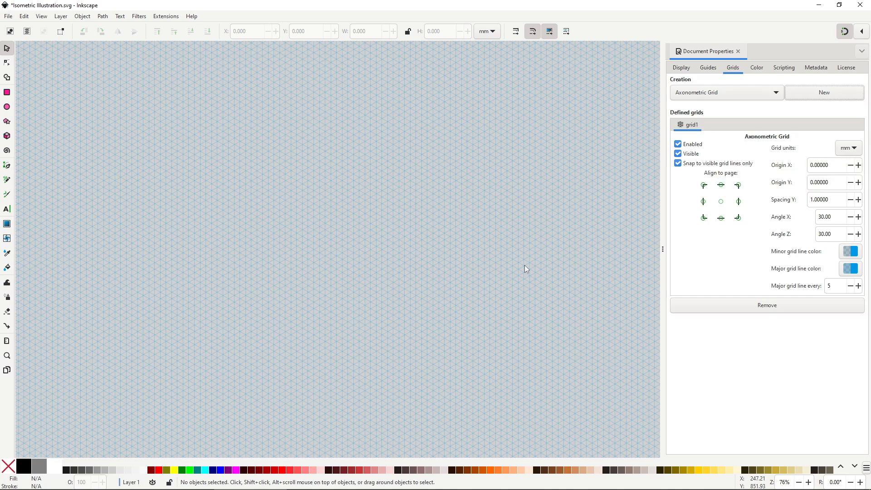
Step: Try shifting the grid's X and Y origin
click(858, 166)
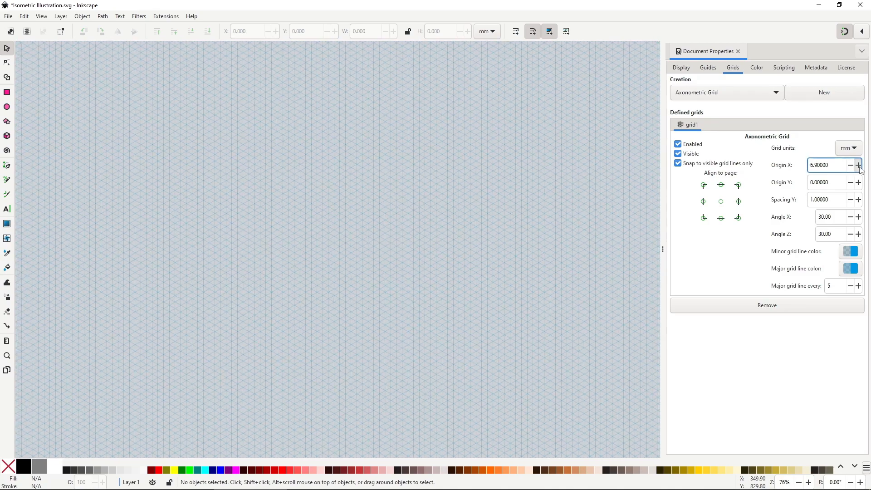
click(851, 182)
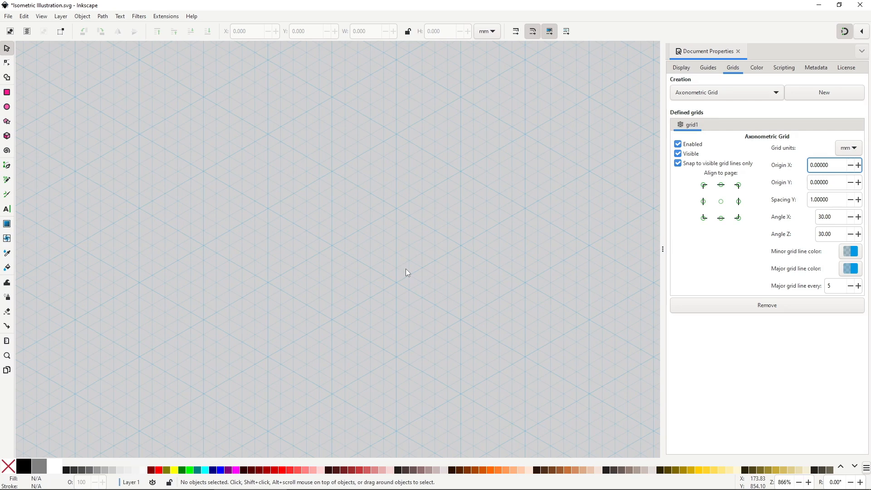
Step: Draw a closed one-cell rhombus about 2.3 mm wide and 1.3 mm high on the grid with the Pen tool, and delete it
scroll(405, 268, up, 6)
key(b)
click(245, 273)
click(347, 213)
click(450, 273)
click(348, 333)
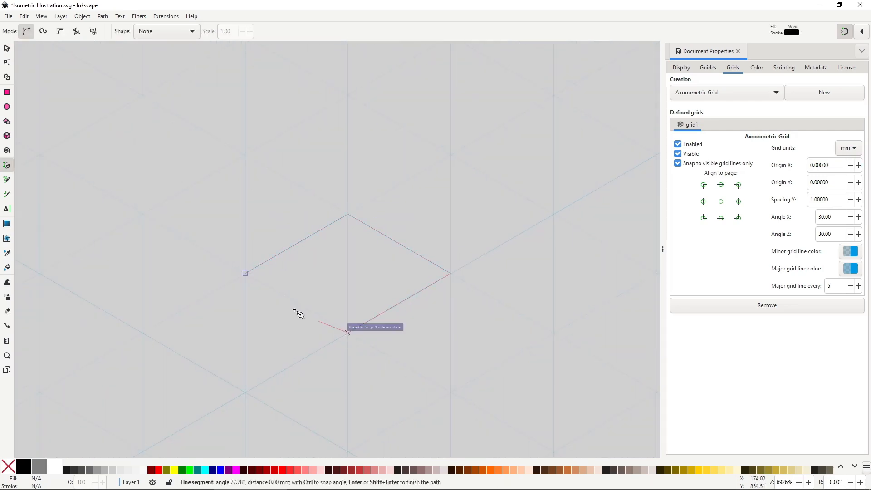
click(245, 273)
scroll(454, 334, down, 2)
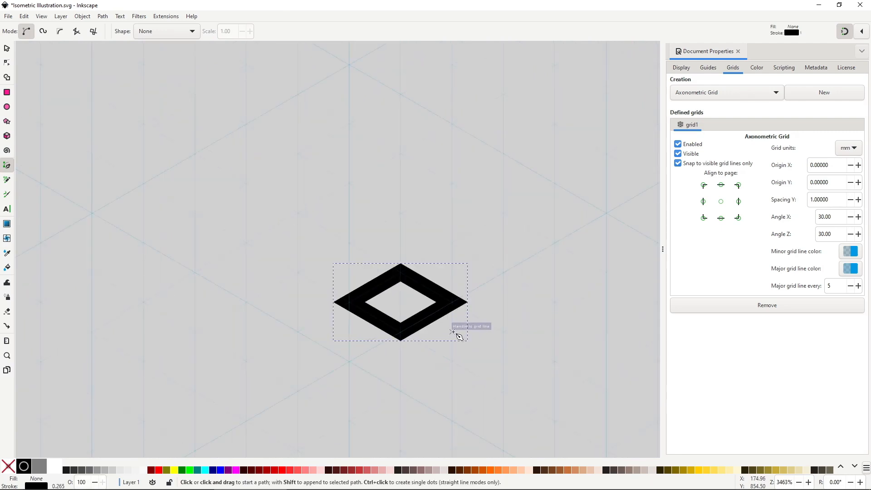
key(s)
key(Delete)
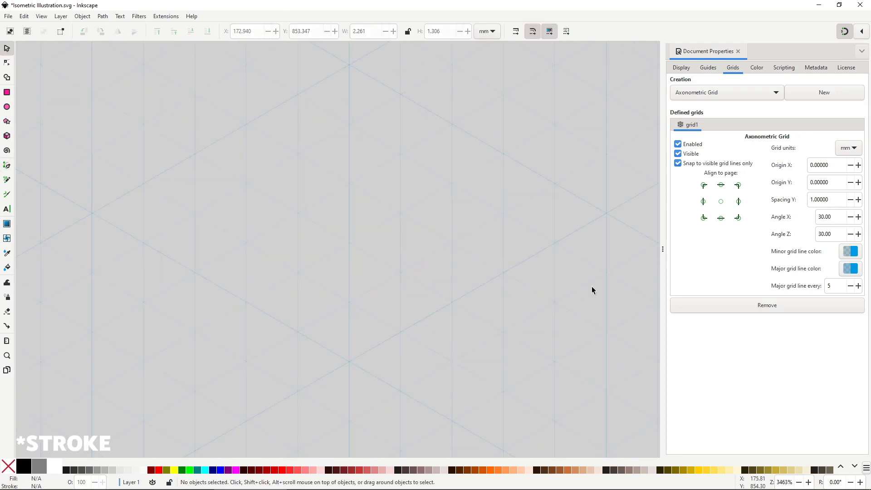
Step: Set the grid's Y spacing to 100 mm
double_click(829, 201)
text(100)
key(Return)
Step: Draw a closed rhombus about 867 mm wide and 500 mm high along the major grid lines with the Pen tool
scroll(420, 275, down, 14)
key(b)
click(141, 288)
click(342, 173)
click(541, 289)
click(342, 404)
click(141, 289)
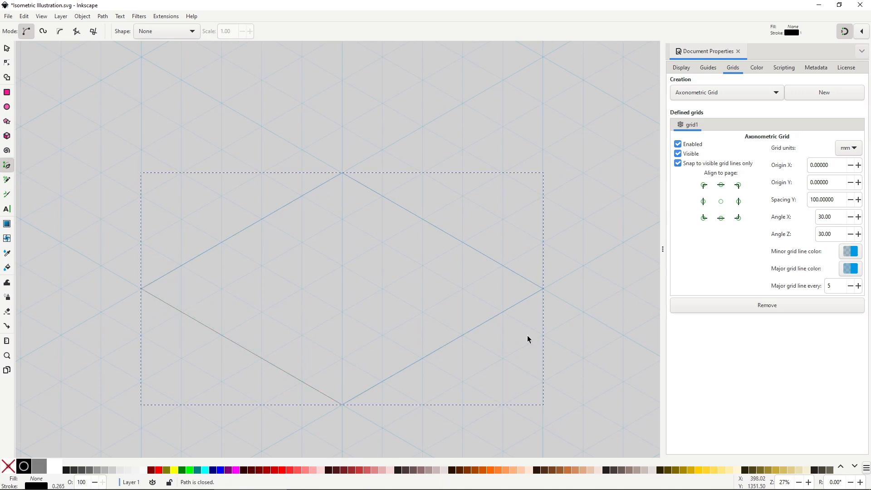
key(s)
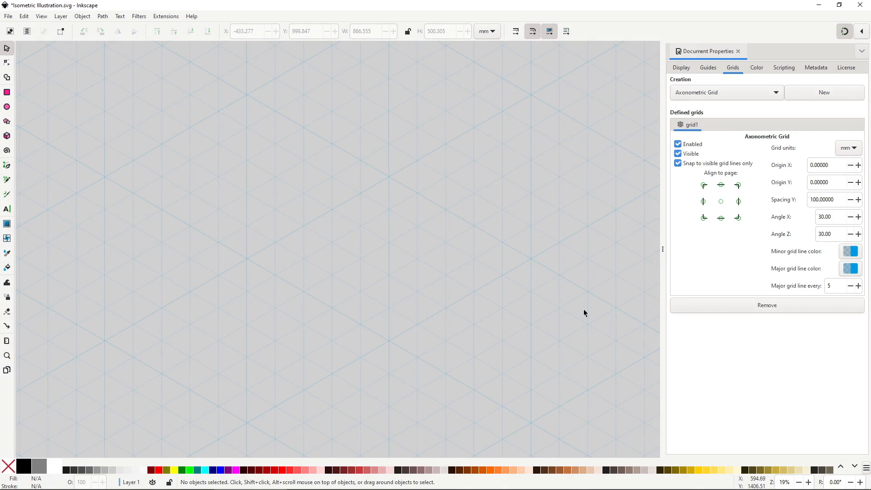
Step: Set the grid's Y spacing to 20 mm
double_click(838, 202)
text(20)
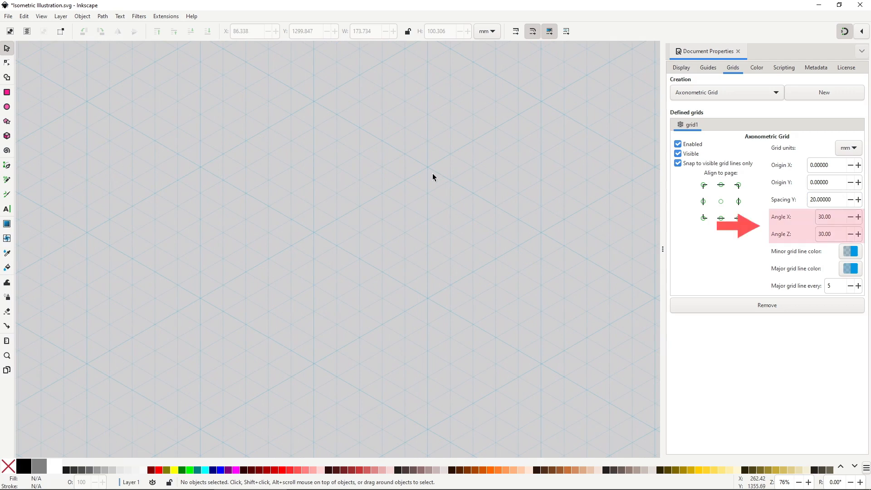
Step: Try a different projection by setting the grid's X angle to 35.40 and its Z angle to 16.30
click(858, 217)
drag(858, 218, 851, 236)
click(851, 234)
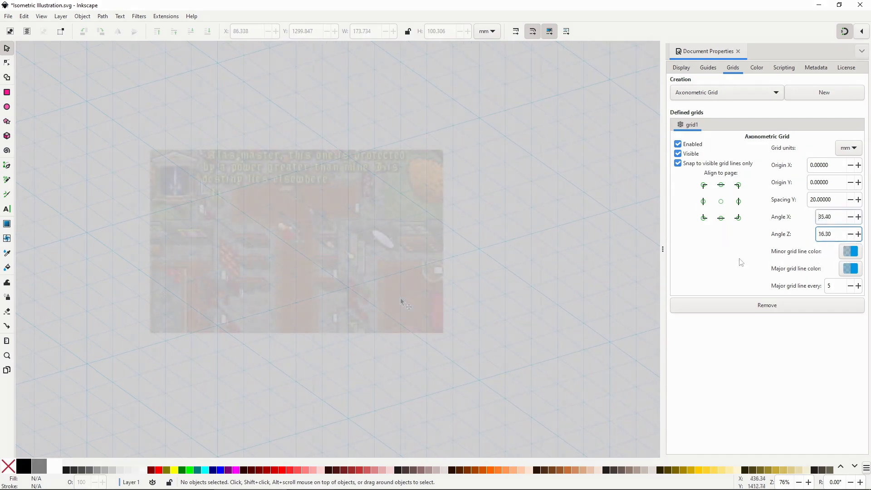
Step: Set the grid's X angle to 45 and its Z angle to 0
key(ctrl+a)
text(45)
key(Return)
click(817, 236)
text(0)
key(Return)
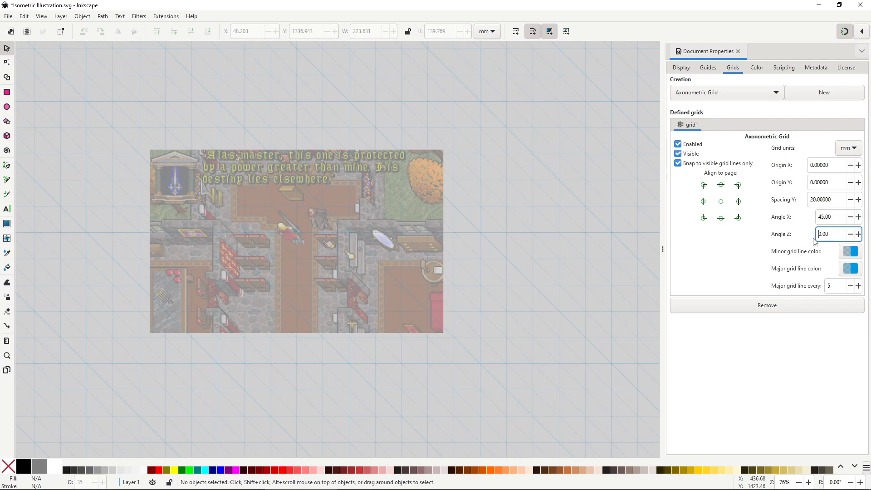
Step: Move the semi-transparent game screenshot over the grid to about X 65.7 mm, Y 1326 mm
click(363, 301)
drag(363, 301, 387, 292)
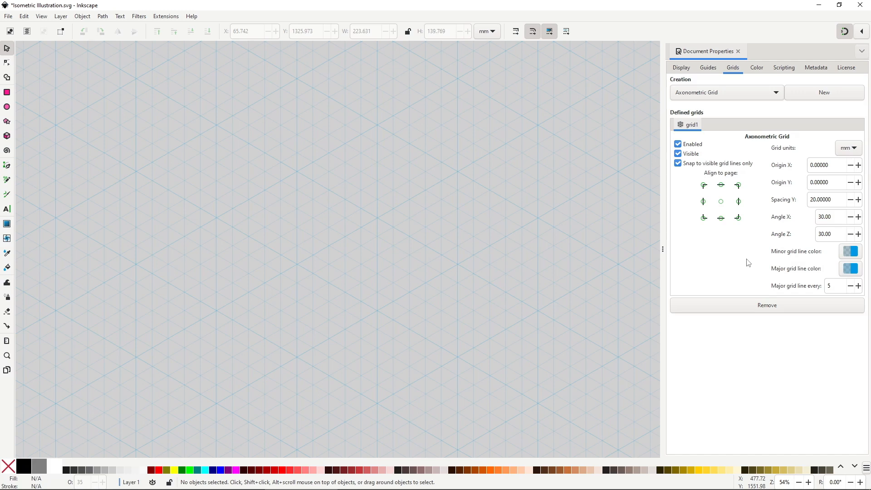
Step: Change the minor grid line color to cyan with hue 187 and lightness 51
click(852, 252)
mouse_move(418, 303)
mouse_down()
mouse_move(435, 306)
mouse_move(422, 311)
mouse_move(442, 309)
mouse_move(427, 308)
mouse_up()
mouse_move(430, 278)
mouse_down()
mouse_move(438, 278)
mouse_move(421, 276)
mouse_move(429, 282)
mouse_up()
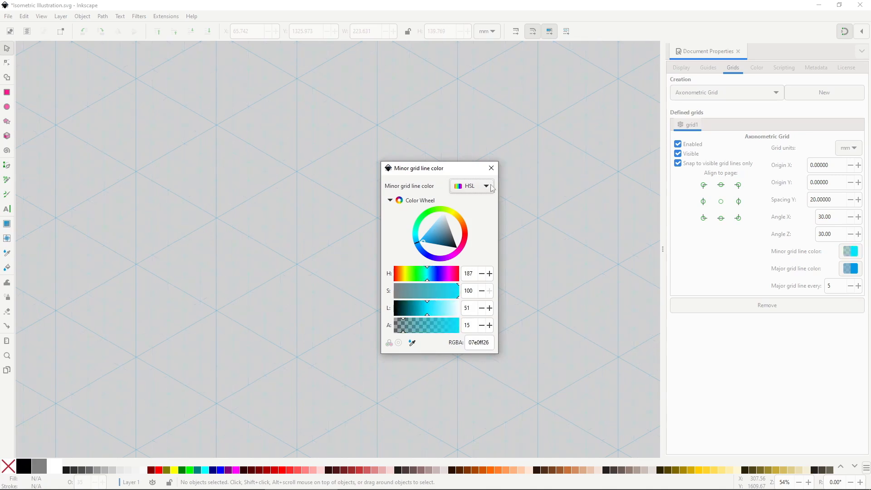
click(492, 168)
Step: Change the major grid line color by adjusting its hue and lightness
click(845, 269)
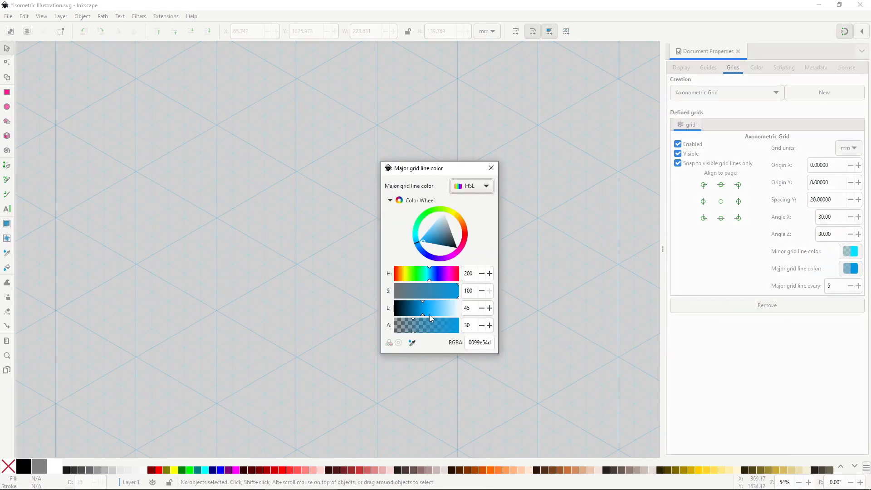
drag(442, 277, 455, 278)
drag(423, 310, 403, 328)
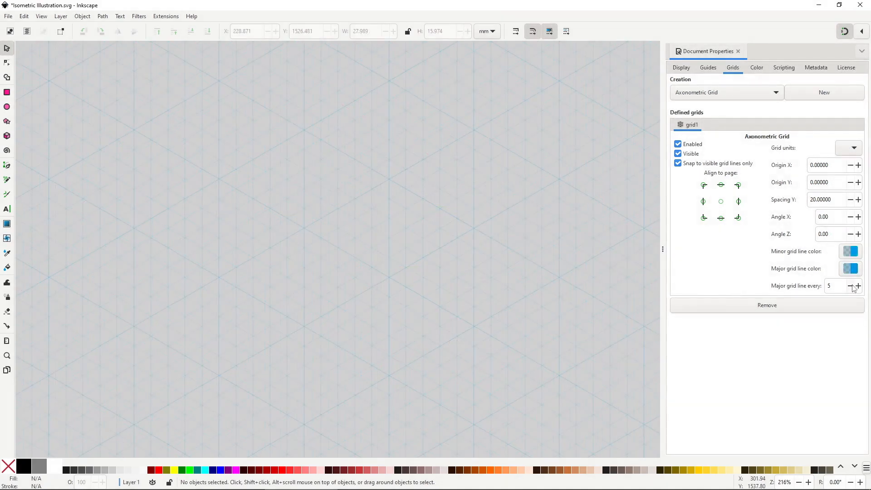
Step: Try a larger major grid line interval and set it back to every 5 lines
click(858, 286)
click(858, 286)
click(858, 285)
click(858, 285)
click(857, 286)
drag(507, 331, 405, 350)
double_click(831, 286)
text(5)
click(397, 335)
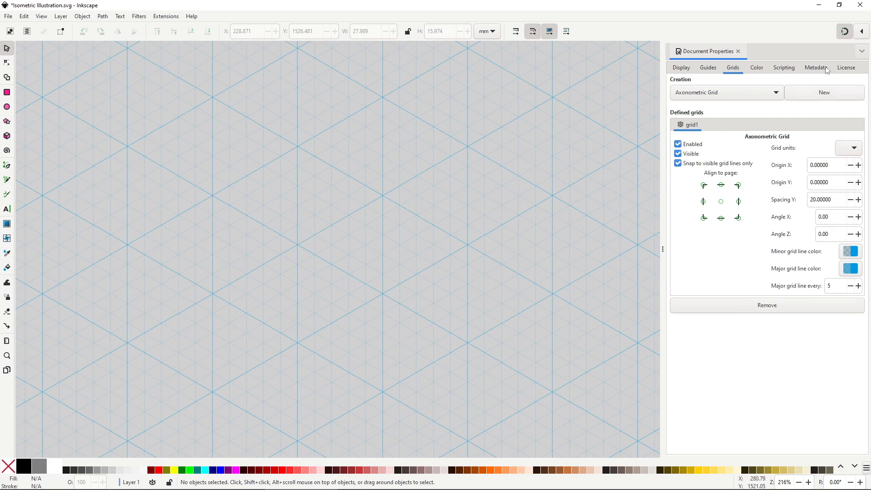
Step: Switch the snapping options to advanced mode and toggle grid snapping off and on again
click(837, 35)
click(859, 34)
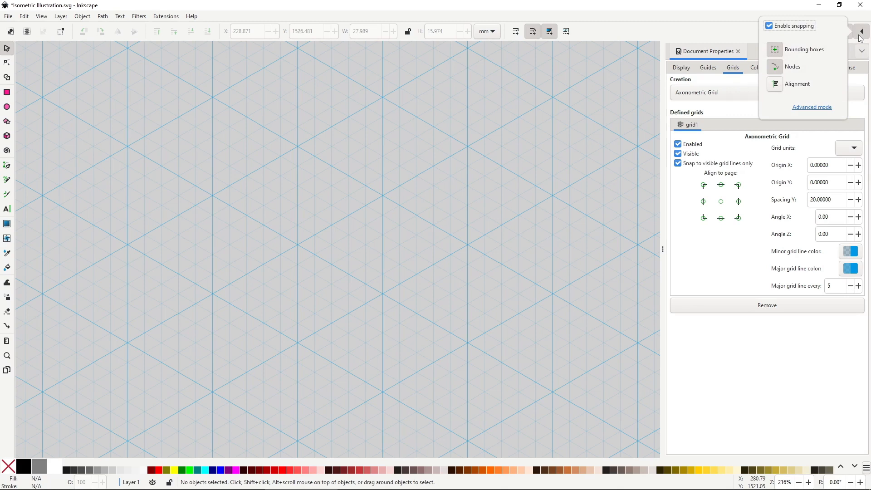
click(824, 108)
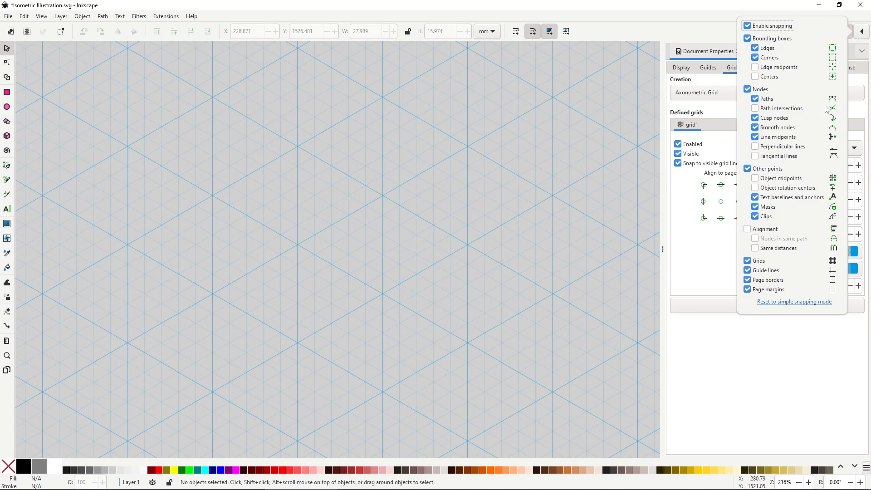
click(760, 263)
click(760, 263)
click(580, 285)
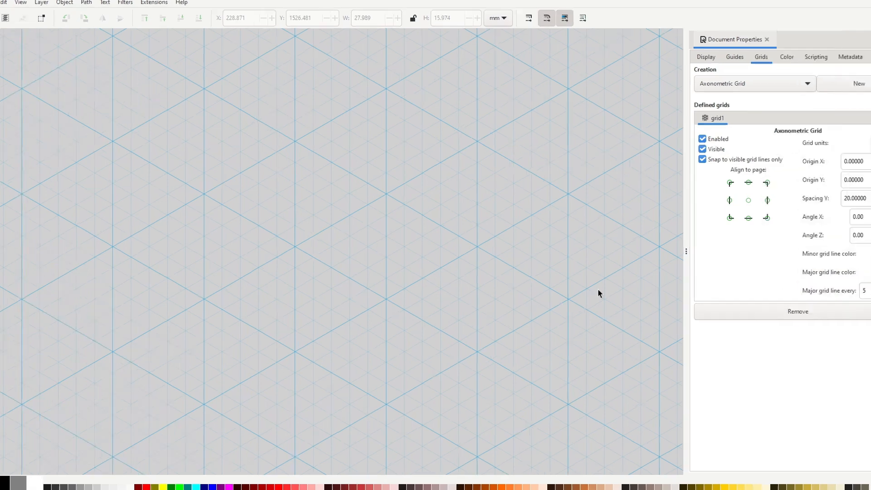
Step: Draw a closed rhombus with a notched lower corner using the Pen tool, snapping each node to grid intersections
key(b)
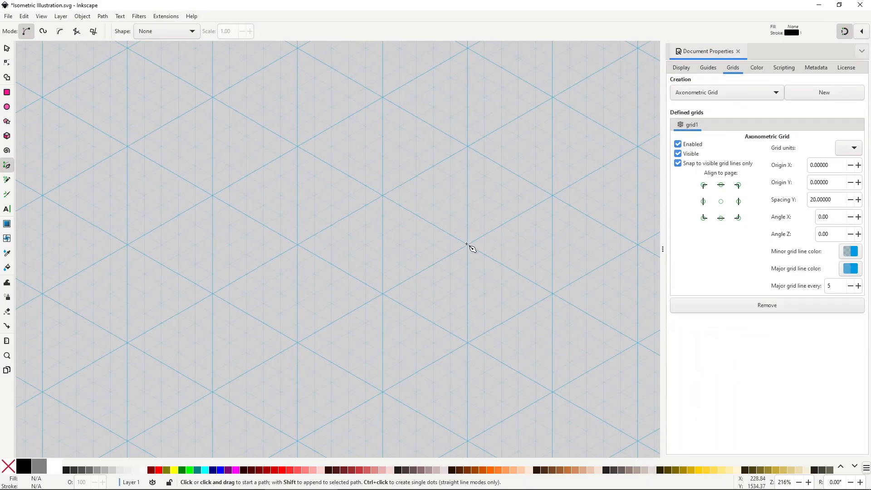
click(466, 245)
click(383, 254)
click(349, 273)
click(297, 244)
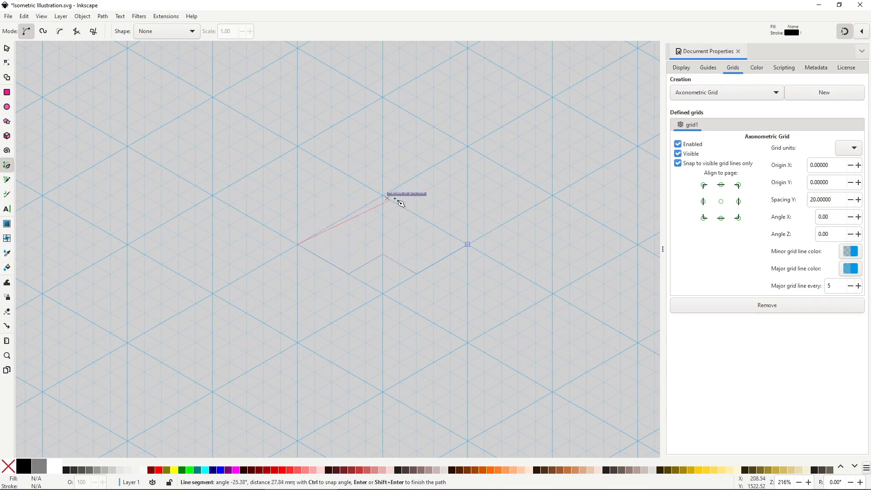
click(382, 195)
click(467, 244)
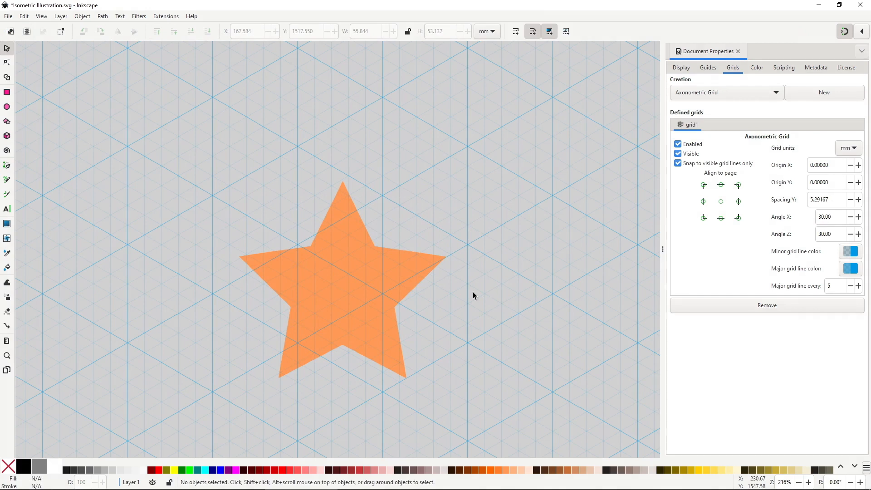
Step: Move the orange star so its top tip snaps to major grid intersections
click(344, 192)
drag(345, 191, 298, 155)
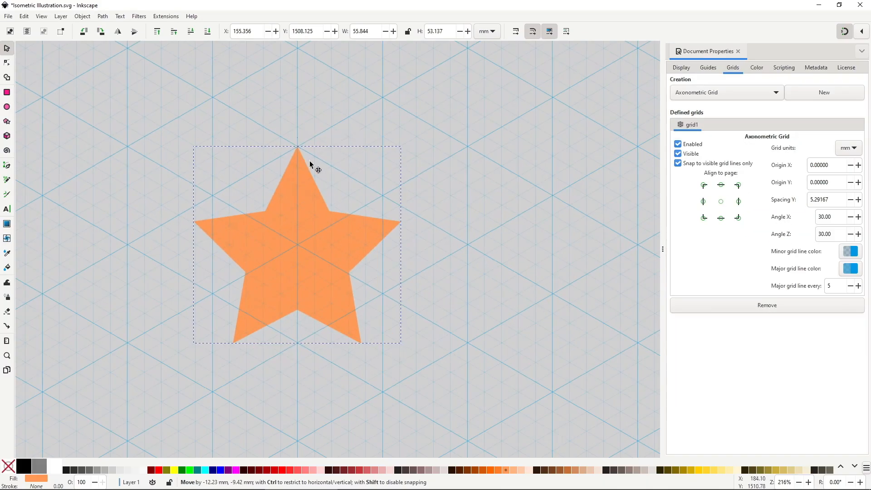
drag(454, 211, 609, 296)
drag(381, 202, 381, 205)
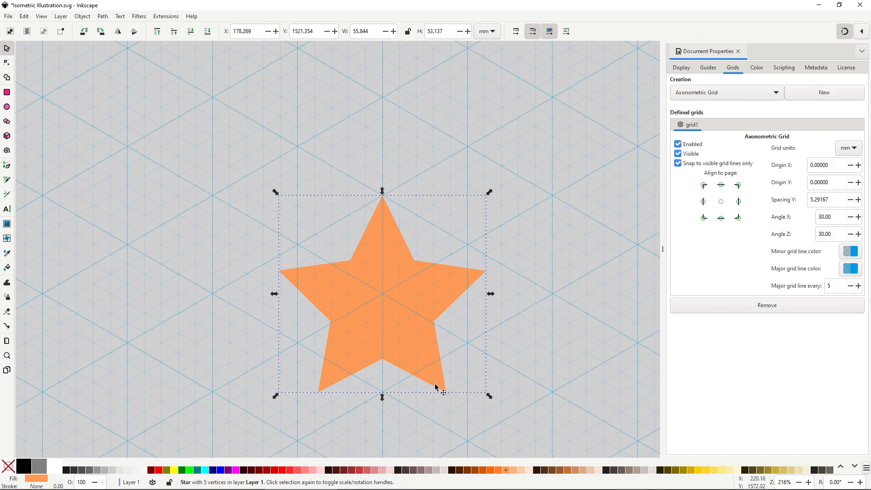
Step: Snap the star's lower tips to grid intersections by moving it, and delete the star
drag(443, 389, 460, 240)
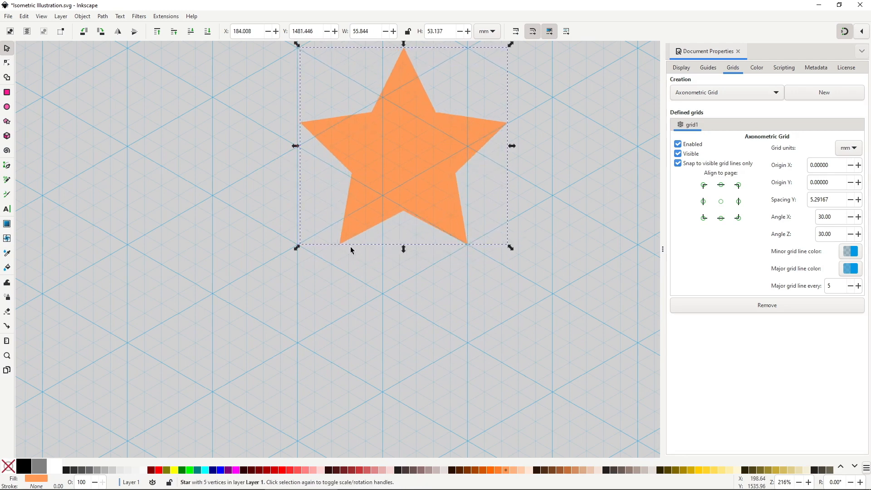
drag(346, 240, 308, 330)
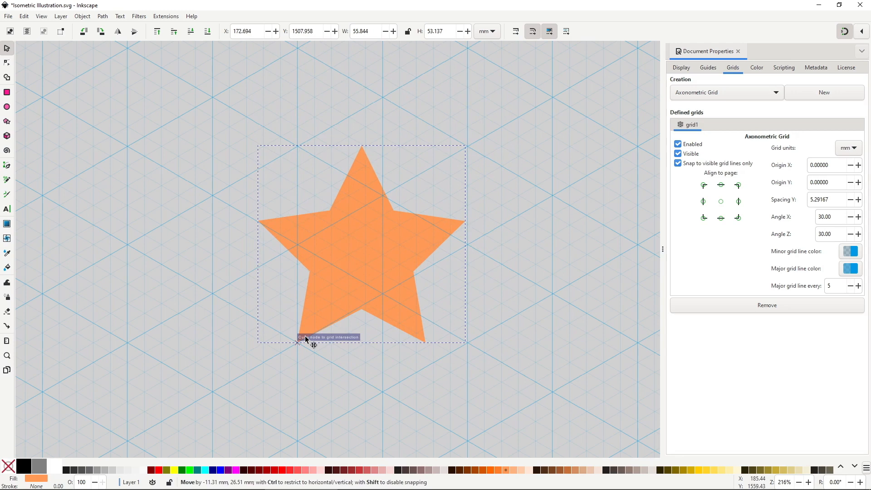
drag(305, 339, 306, 339)
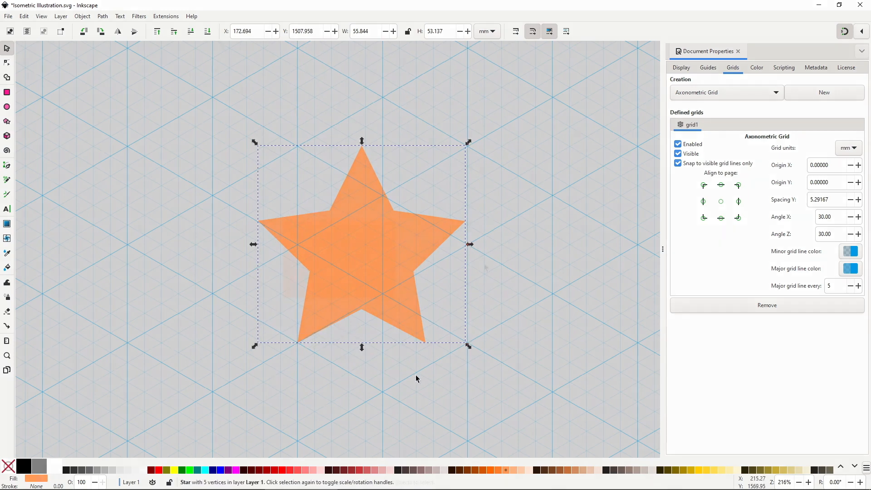
key(Delete)
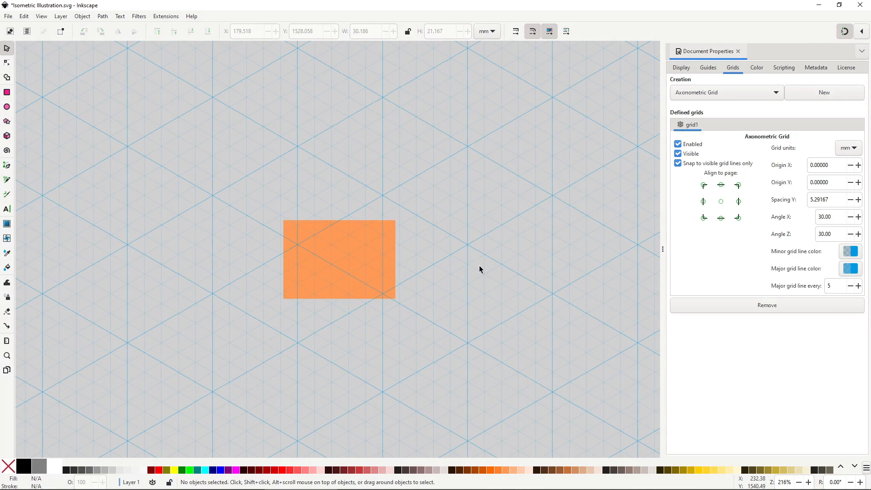
Step: Toggle line midpoint snapping off and on again in the snapping options
click(862, 35)
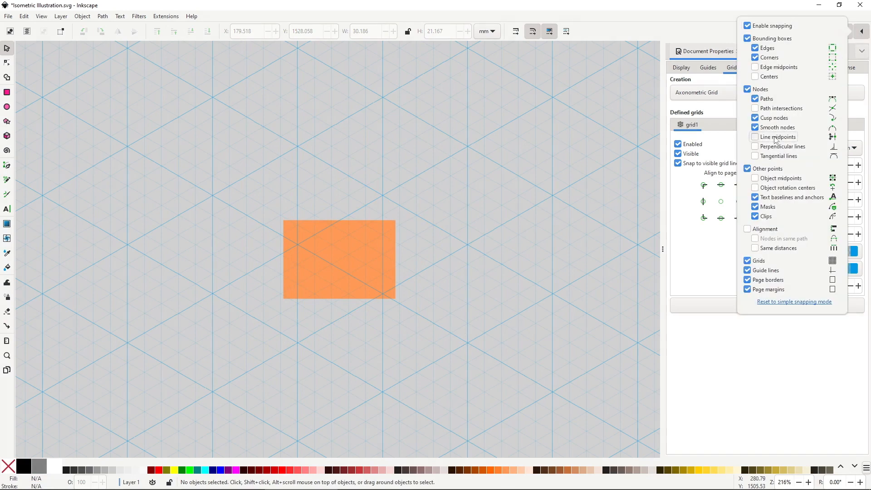
click(468, 269)
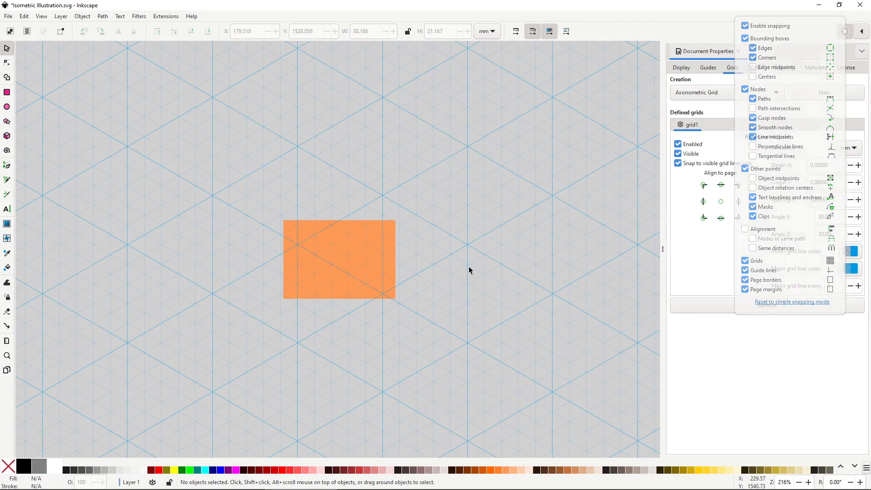
Step: Move the orange rectangle so its bottom and then its right edge midpoint snap to major grid intersections
drag(338, 299, 298, 246)
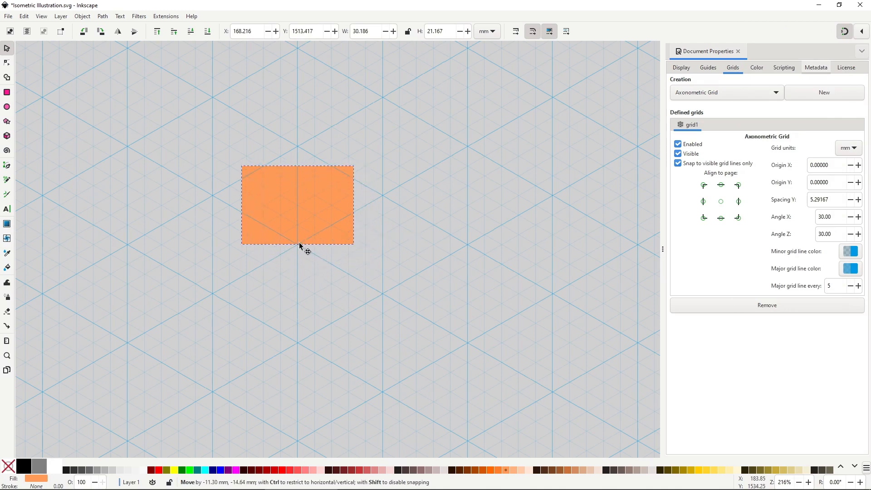
drag(299, 245, 300, 246)
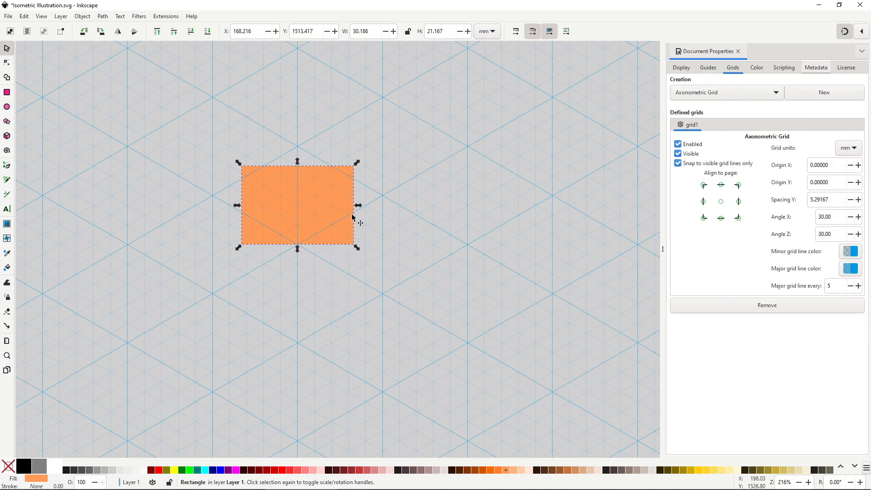
drag(351, 207, 382, 198)
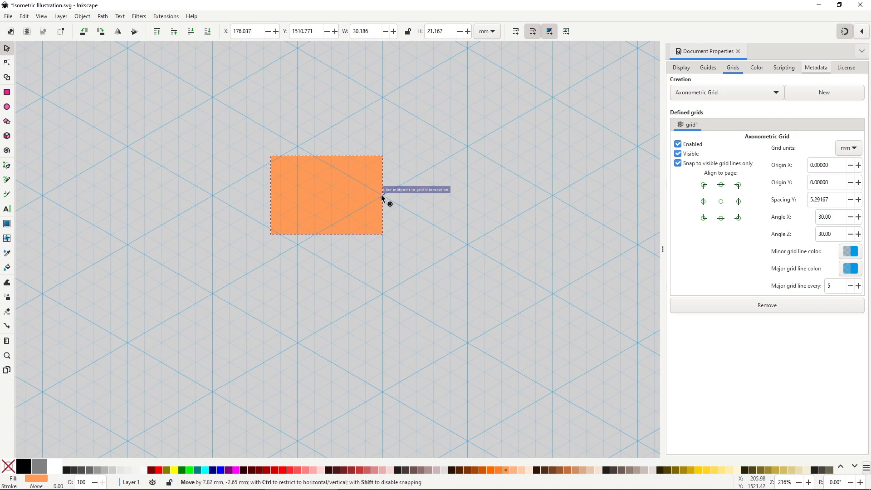
drag(382, 198, 381, 198)
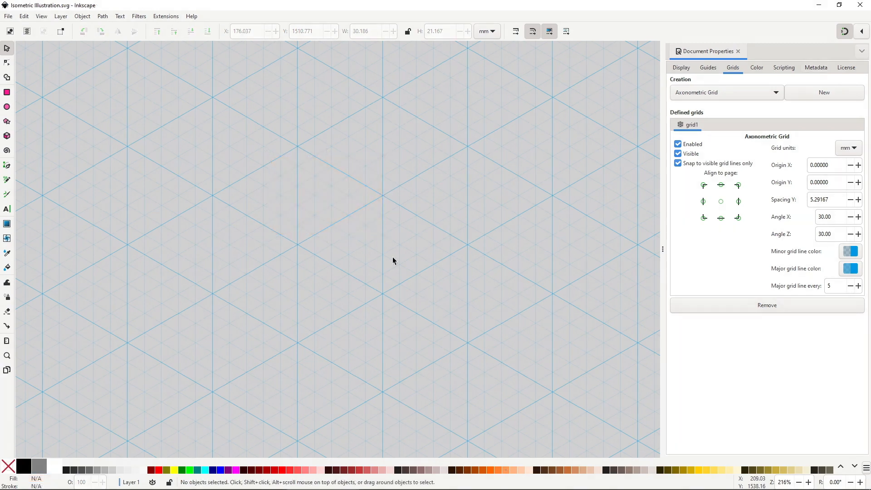
Step: Turn off the display of the page grid
click(41, 17)
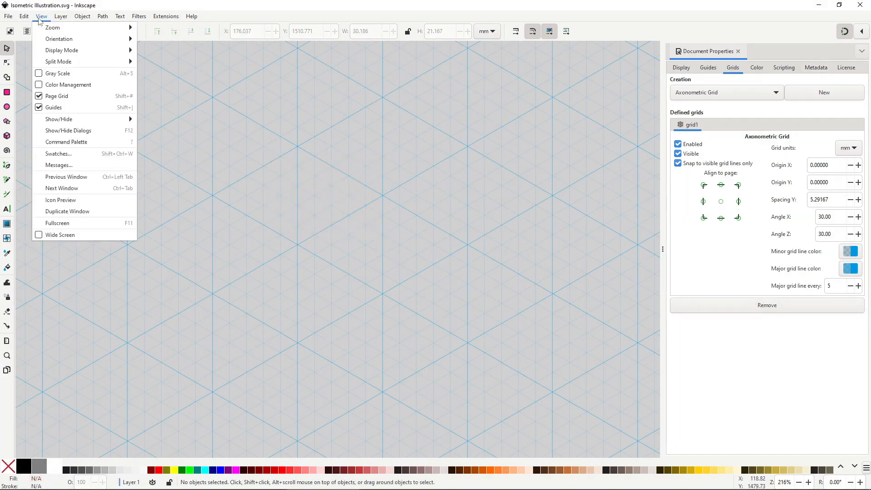
click(53, 97)
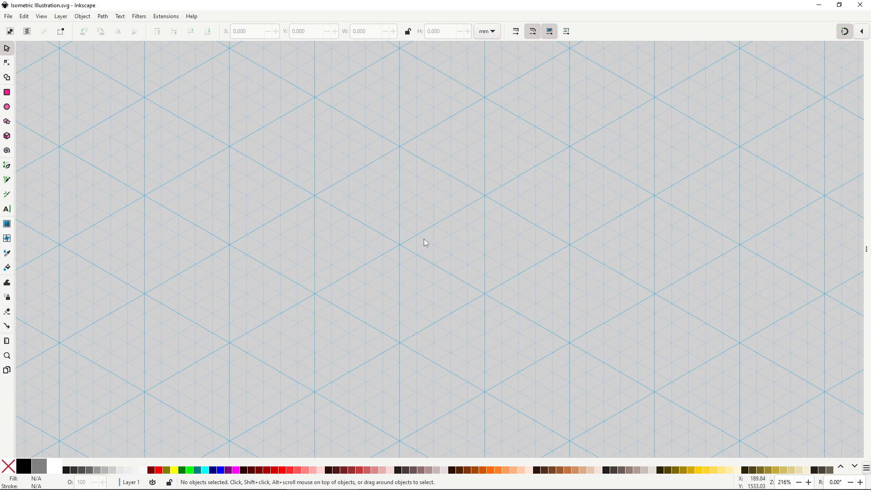
Step: Draw the left face of an isometric cube with the Pen tool, one major grid unit per side, snapping to grid intersections
key(b)
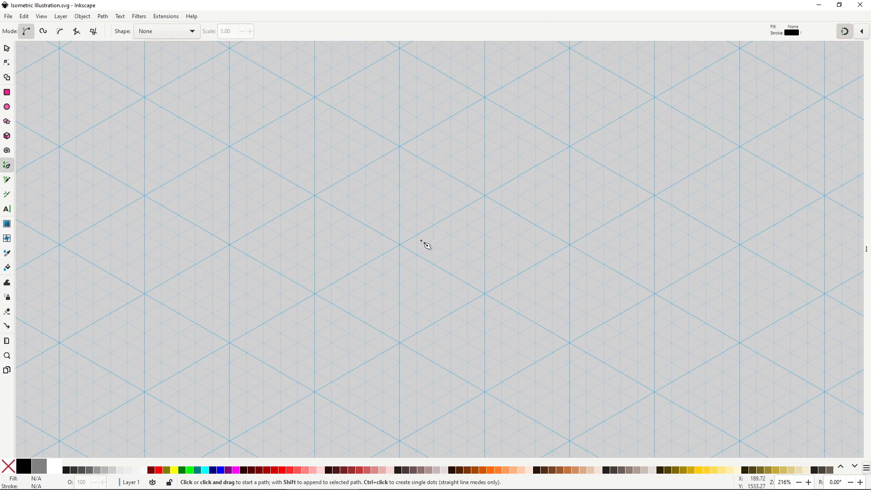
click(399, 245)
click(398, 344)
click(484, 392)
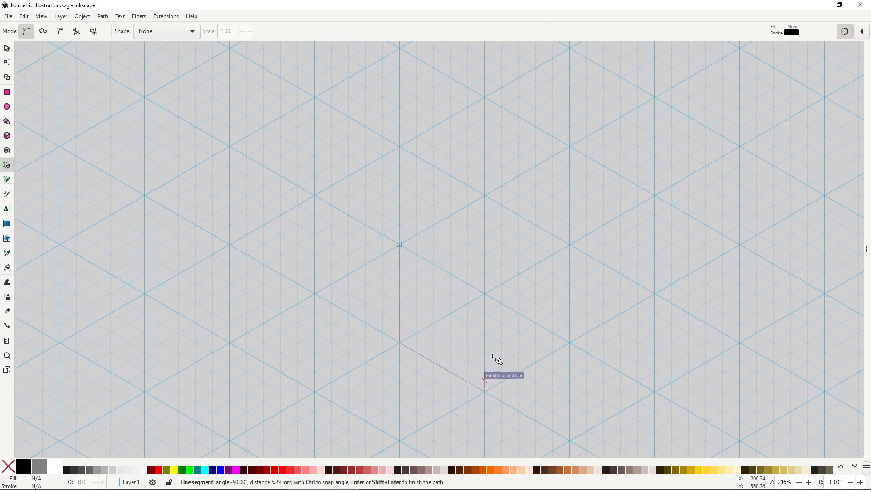
click(484, 294)
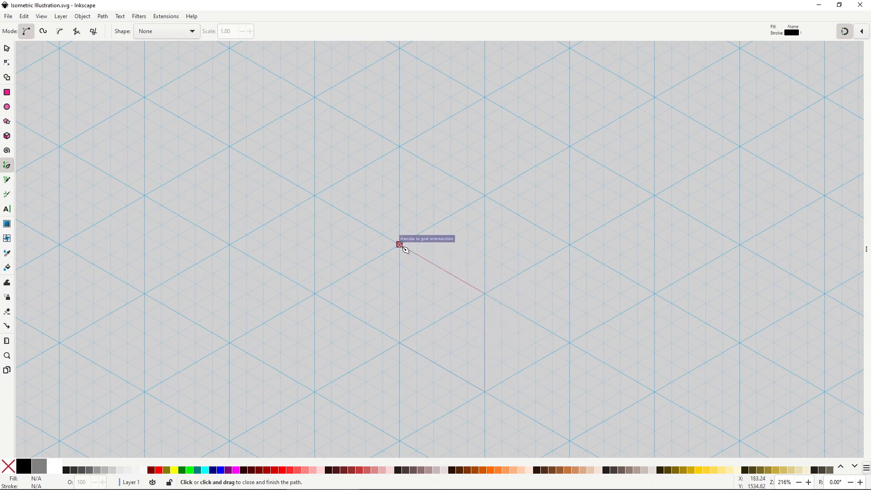
click(399, 245)
scroll(503, 318, down, 1)
scroll(503, 318, right, 1)
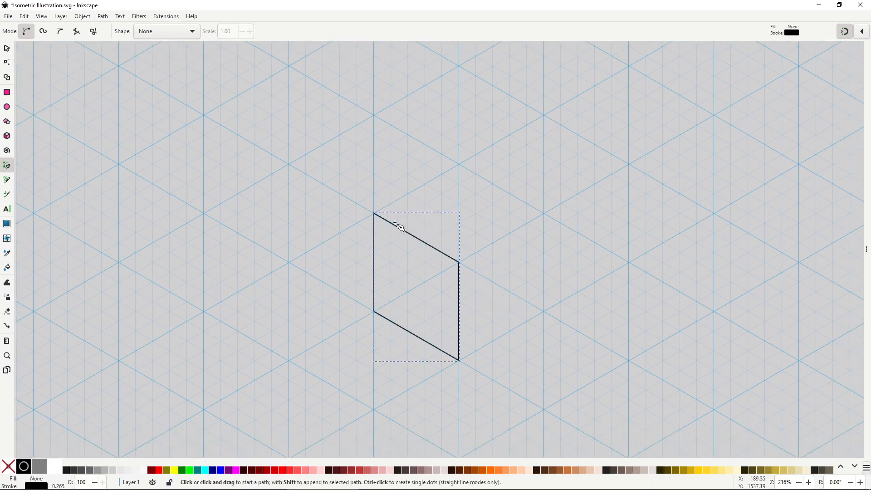
Step: Draw the cube's top face as a closed rhombus with sides of about 26.5 mm, sharing the left face's upper edge
click(374, 213)
click(459, 164)
click(544, 213)
click(459, 262)
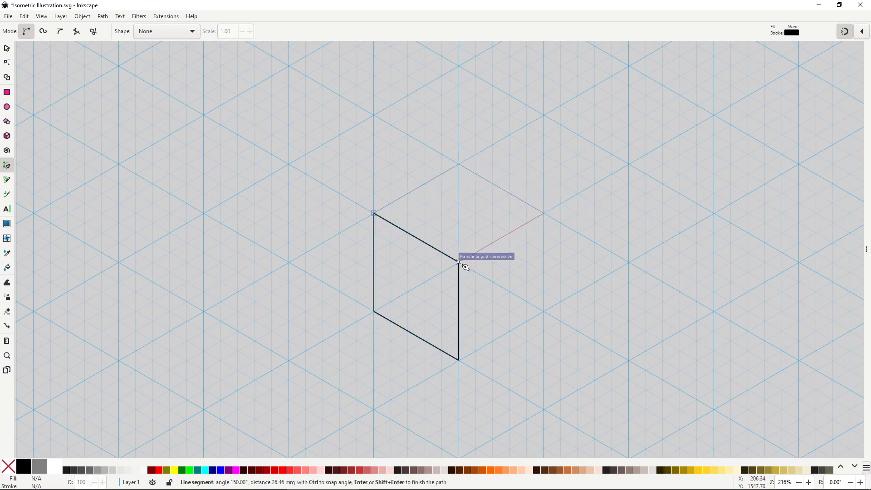
click(374, 213)
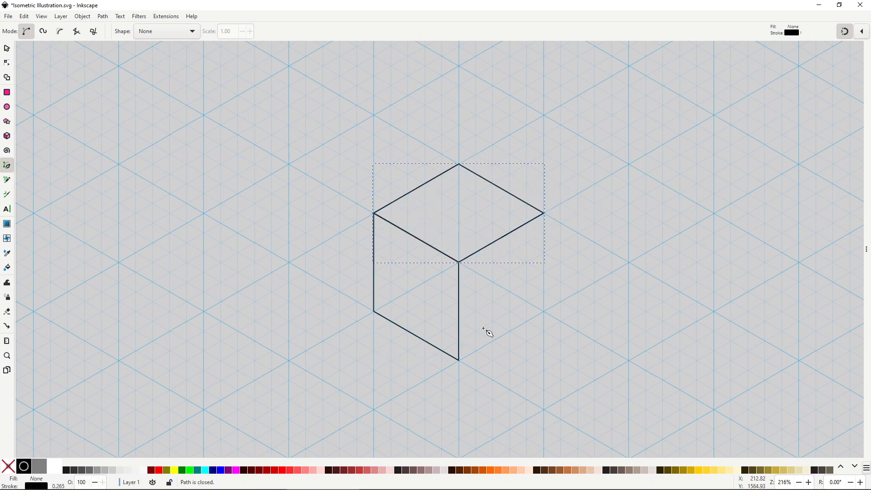
Step: Draw the cube's right face as a closed path sharing edges with the left and top faces
click(459, 360)
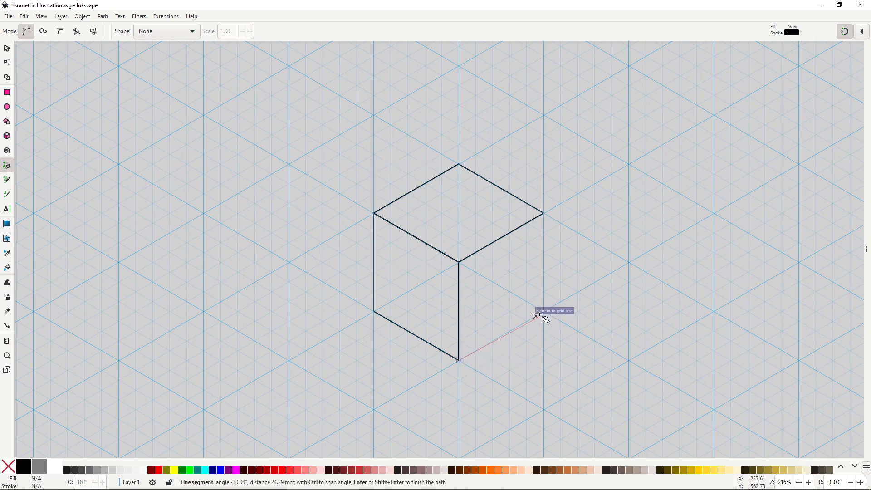
click(544, 311)
click(544, 213)
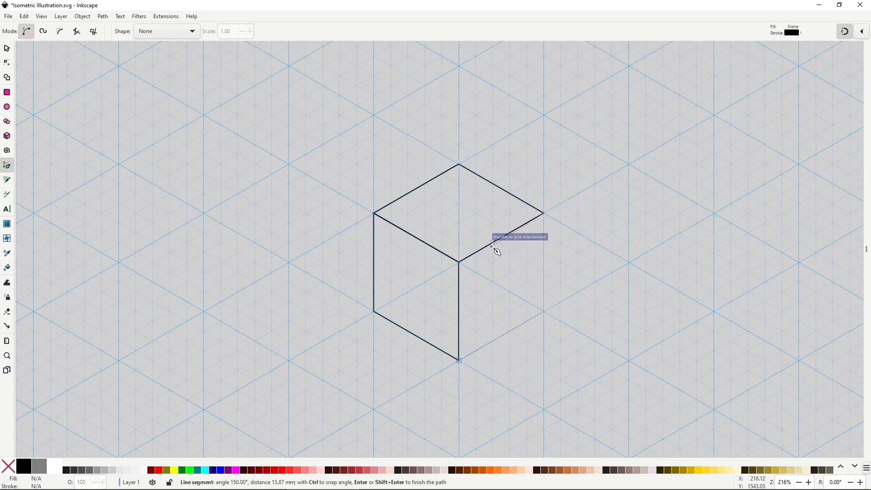
click(461, 287)
click(459, 360)
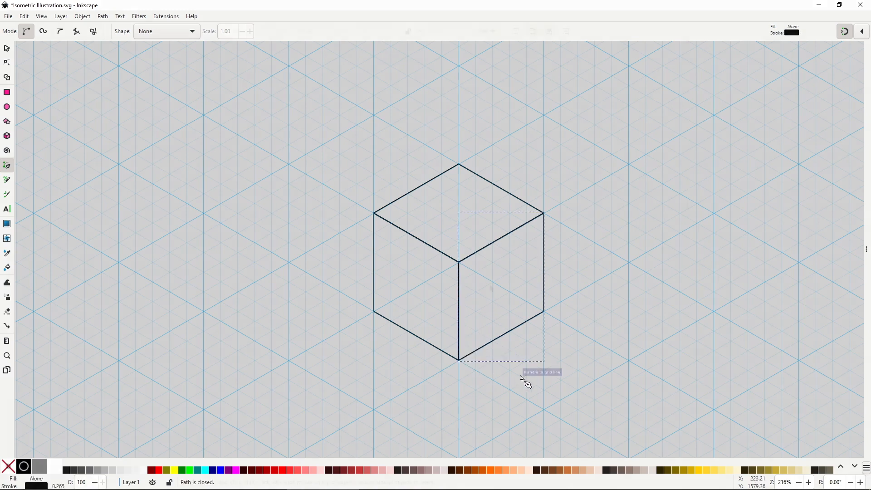
Step: In an empty area below, draw the front face of a long box, two major grid units long and one tall
scroll(490, 287, down, 15)
click(286, 290)
click(455, 389)
click(456, 291)
click(286, 194)
click(286, 290)
Step: Draw the long box's narrow top face along the front face's upper edge, two minor grid units deep
click(286, 193)
click(319, 173)
click(489, 271)
click(456, 290)
click(286, 193)
Step: Draw the long box's narrow end face, closing the box between its front and top faces
click(490, 273)
click(490, 370)
click(456, 389)
click(456, 291)
click(489, 271)
Step: In an empty area, draw the rhombus top face of a tall box, four minor grid units per side
key(b)
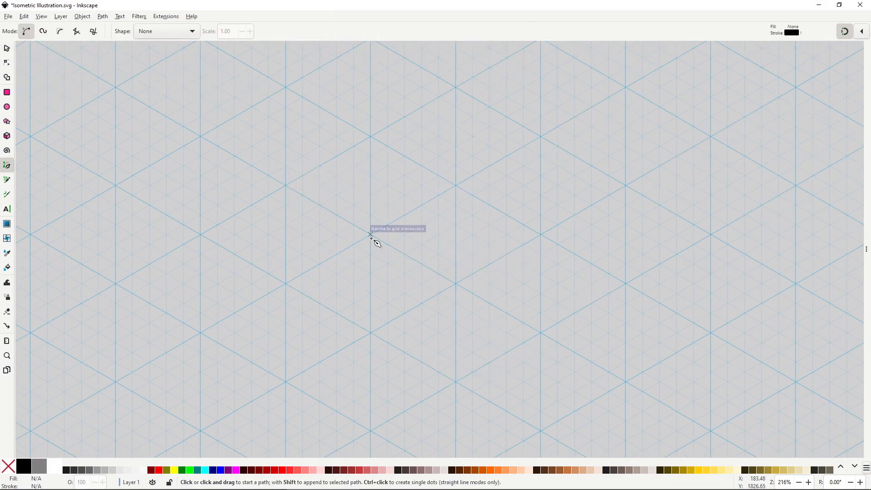
click(371, 235)
click(439, 195)
click(506, 234)
click(439, 274)
click(371, 235)
Step: Draw the tall box's left face below the rhombus, seven minor grid units high
click(438, 274)
click(438, 410)
click(371, 372)
click(371, 235)
click(438, 274)
Step: Draw the tall box's right face, seven minor grid units high, and leave the Pen tool
click(507, 235)
click(507, 370)
click(438, 411)
click(439, 274)
key(s)
scroll(585, 270, down, 3)
Step: In an empty area below, draw the front face of a wall block, two major grid units wide and two high
click(326, 300)
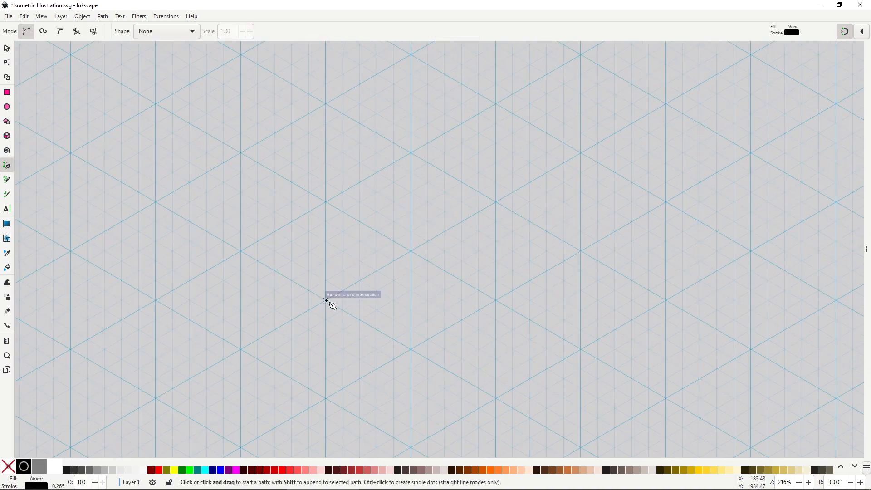
click(496, 397)
click(495, 202)
click(325, 104)
click(326, 300)
Step: Draw the wall block's top face and right side face, each three minor grid units deep
click(377, 74)
click(547, 172)
click(495, 202)
click(496, 398)
click(496, 202)
click(547, 172)
click(546, 369)
click(496, 397)
Step: Outline a window opening on the wall block's front face, inset one minor grid unit from its edges
click(342, 290)
click(342, 133)
click(479, 211)
Step: Draw the inner left side and inner bottom faces of the window opening to show the wall's thickness
click(377, 271)
click(377, 153)
click(342, 133)
click(342, 289)
click(342, 290)
click(376, 270)
click(478, 330)
click(478, 369)
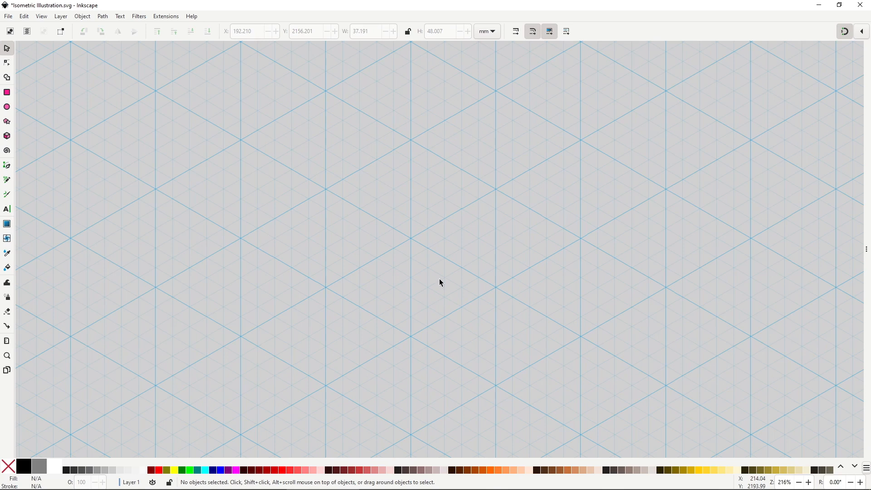
Step: In an empty area, draw a closed rhombus one major grid unit per side with a notch cut into its lower corner
key(b)
click(325, 188)
click(411, 141)
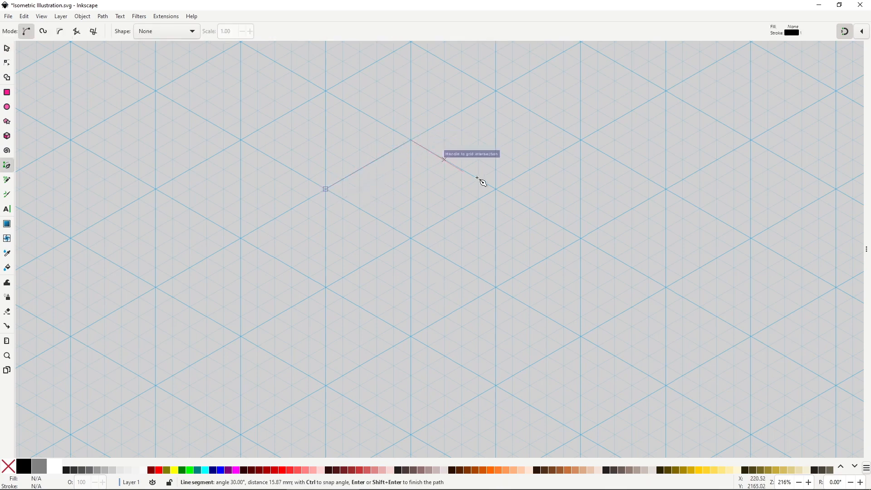
click(496, 189)
click(462, 208)
click(428, 189)
click(377, 218)
click(326, 189)
Step: Draw a second, identical notched rhombus one major grid unit directly below the first as the solid's base
click(325, 286)
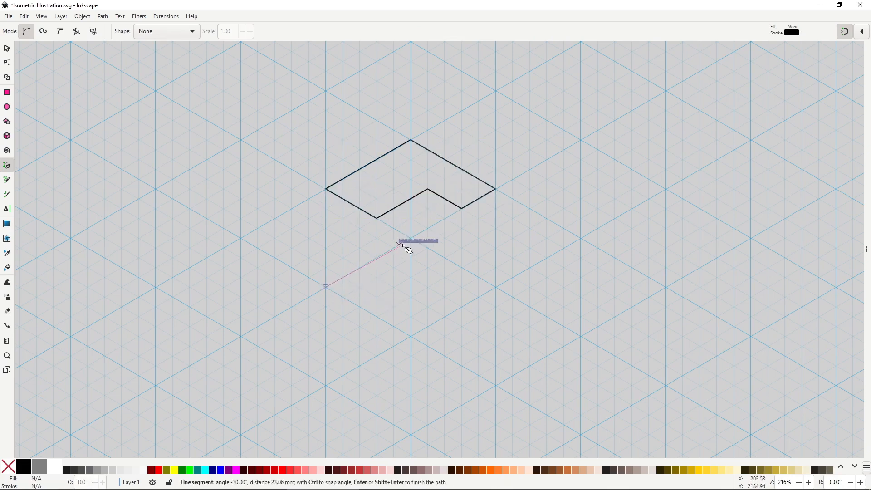
click(411, 239)
click(496, 287)
click(462, 306)
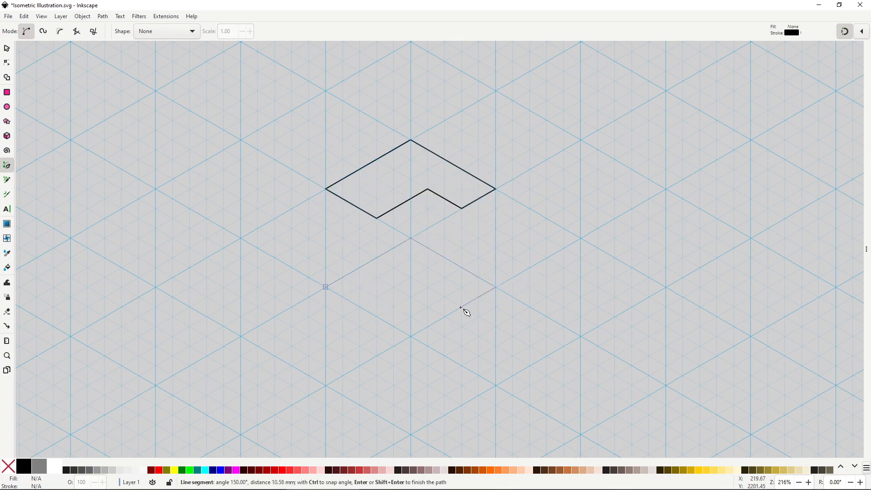
click(428, 287)
click(377, 316)
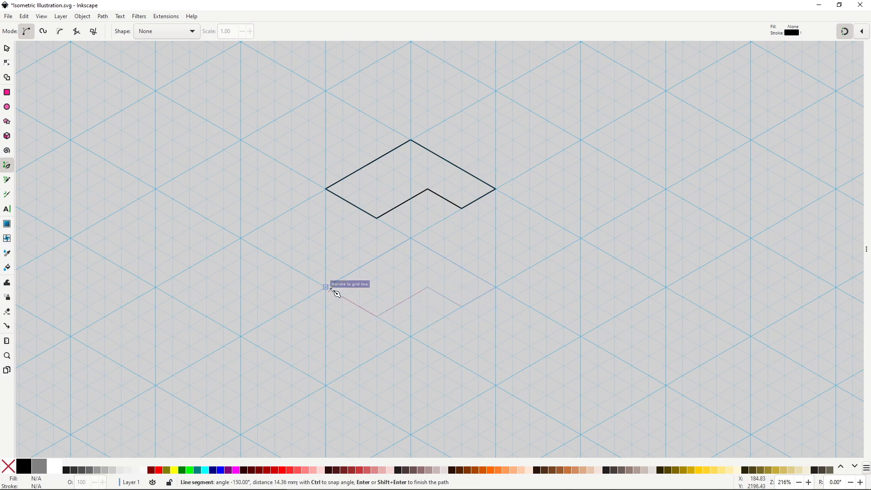
click(325, 287)
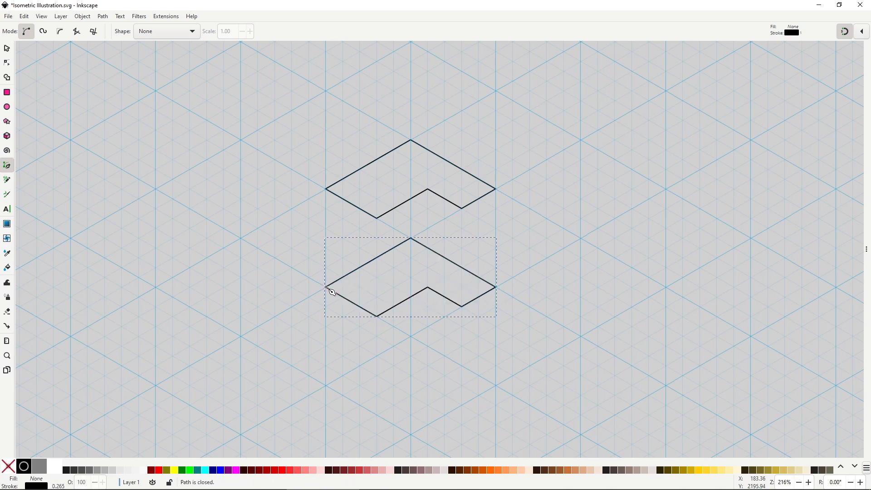
Step: Draw the outer right side face joining the two notched rhombi
click(495, 189)
click(496, 287)
click(462, 307)
click(461, 209)
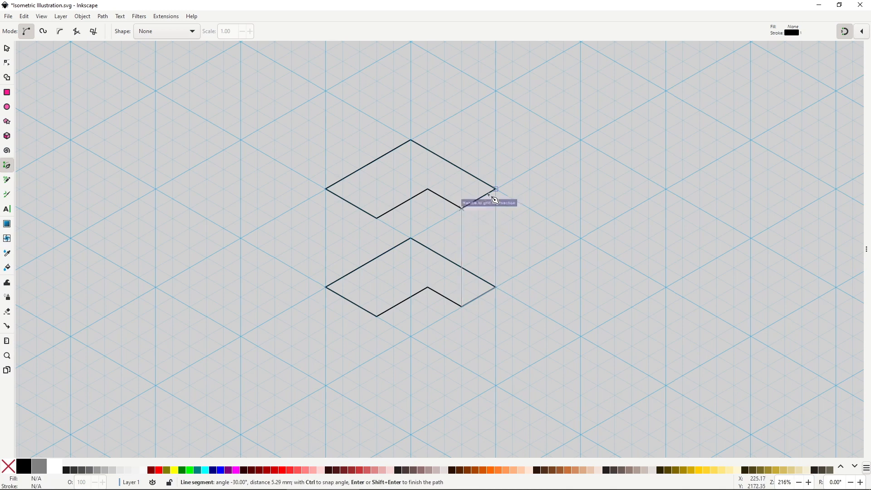
click(496, 188)
Step: Draw the two inner side faces of the notch between the upper and lower rhombi
click(427, 188)
click(428, 287)
click(462, 306)
click(462, 209)
click(428, 189)
click(427, 189)
click(428, 287)
click(377, 316)
click(376, 219)
click(428, 189)
Step: Draw the outer left side face joining the two notched rhombi, and switch to the Selector tool
click(377, 219)
click(377, 317)
click(326, 287)
click(326, 188)
click(377, 219)
key(s)
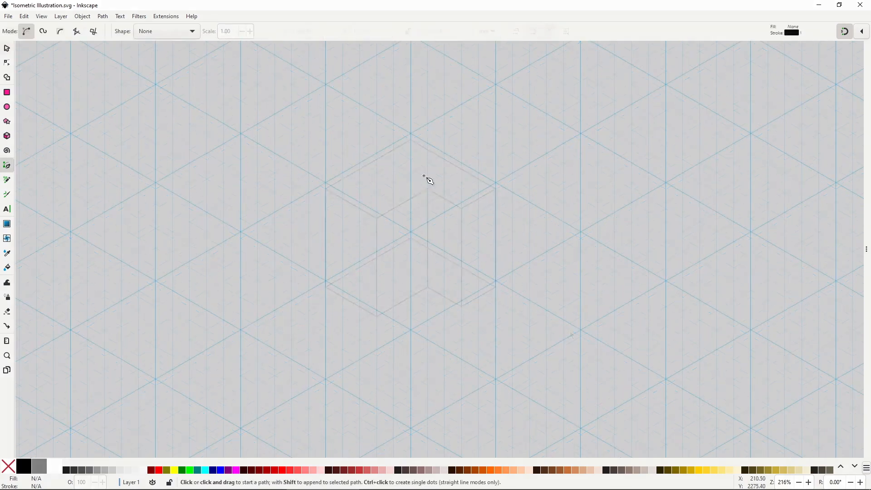
Step: In an empty area, draw a closed isometric T-shaped outline with its crossbar two major grid units long
click(411, 133)
click(580, 232)
click(343, 291)
click(291, 261)
click(427, 183)
click(377, 153)
click(411, 133)
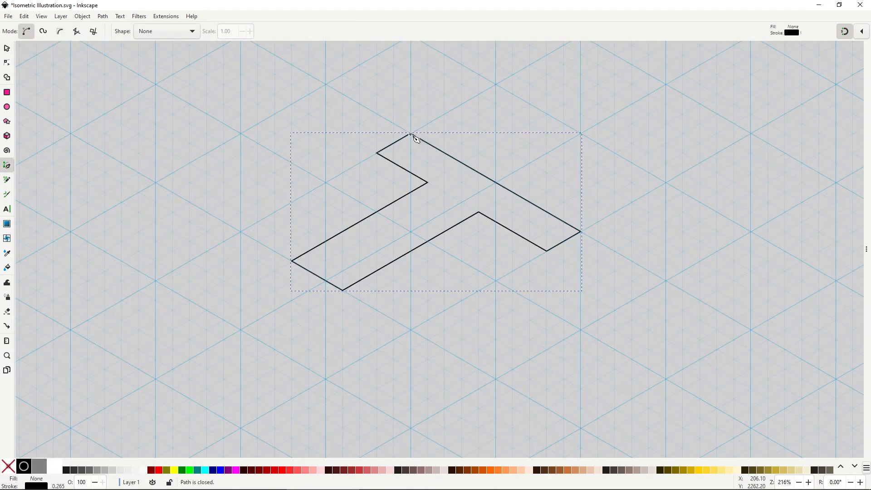
Step: Draw an identical T-shaped outline one major grid unit directly below the first as the base
click(580, 330)
click(479, 310)
click(342, 388)
click(291, 359)
click(428, 281)
click(376, 251)
click(411, 231)
click(580, 329)
Step: Draw the side face at the right end of the T's crossbar, joining the upper and lower outlines
click(580, 329)
click(547, 349)
click(547, 251)
click(580, 232)
click(580, 329)
Step: Draw the long right side face of the T's stem between the upper and lower outlines
click(478, 212)
click(478, 310)
click(342, 388)
click(342, 291)
click(478, 211)
Step: Draw the end face of the T's stem, joining the upper and lower outlines
click(291, 261)
click(292, 359)
click(343, 389)
click(343, 291)
click(292, 261)
Step: Draw the visible triangular part of the crossbar's side face behind the T's stem
click(377, 153)
click(376, 212)
click(428, 182)
click(377, 153)
Step: Select the lower T-shaped base outline and delete it
key(s)
click(444, 251)
key(Delete)
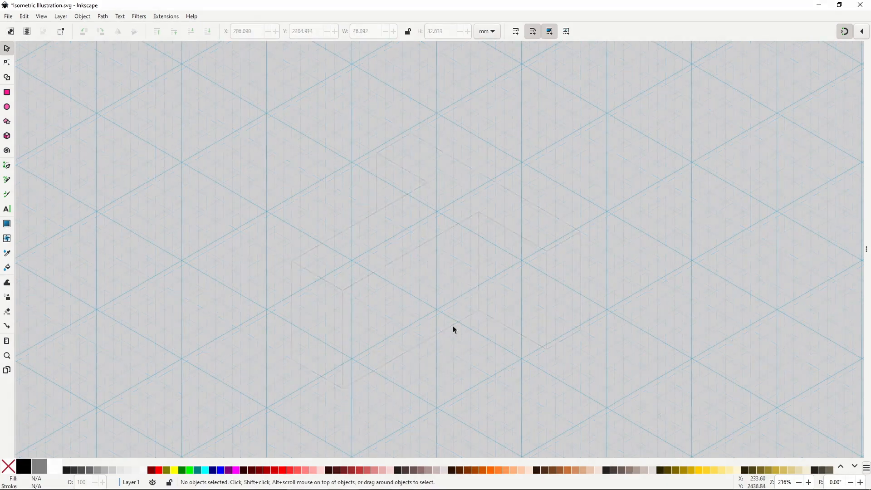
Step: Draw a closed, irregular seven-sided profile with the Pen tool, following the grid intersections, as the front face of a new solid
key(b)
click(436, 211)
click(352, 201)
click(352, 240)
click(452, 318)
click(521, 338)
click(521, 299)
click(436, 211)
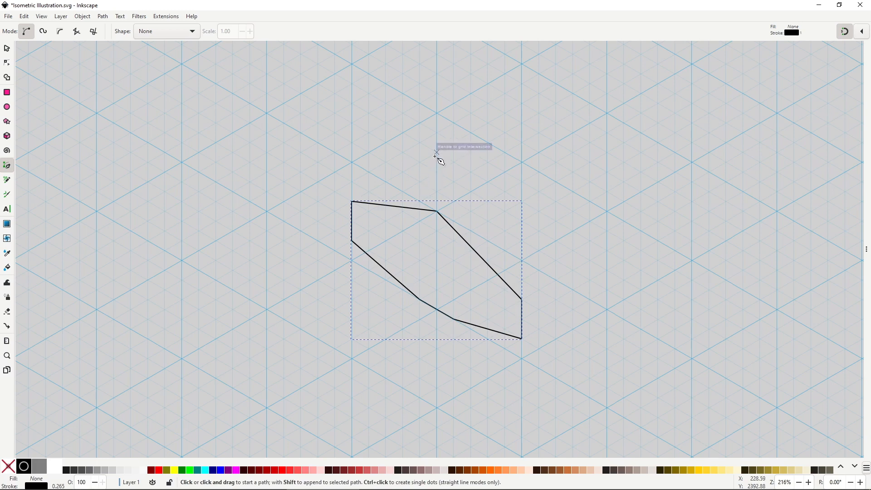
Step: Draw a second, identical seven-sided profile shifted one large grid cell up and to the right as the back face
click(522, 162)
click(437, 152)
click(436, 191)
click(506, 251)
click(538, 270)
click(606, 290)
click(607, 250)
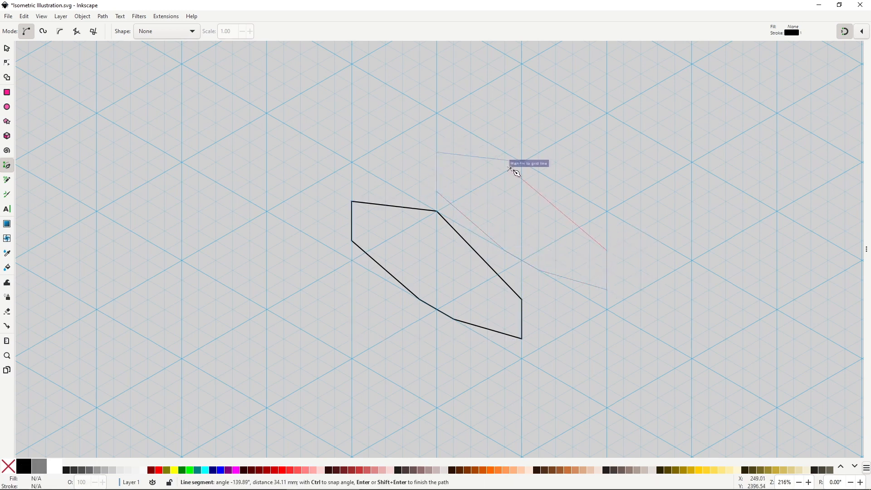
click(521, 162)
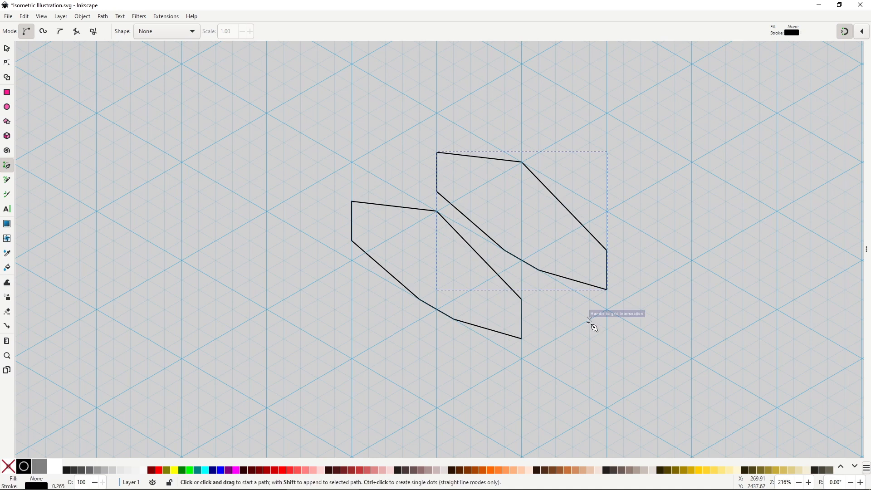
Step: Draw the narrow end face joining the short vertical right edges of the front and back profiles
click(521, 299)
click(606, 251)
click(607, 289)
click(521, 300)
Step: Draw the long sloped face joining the diagonal upper edges of the front and back profiles
click(521, 300)
click(437, 210)
click(522, 162)
click(607, 250)
click(521, 300)
Step: Draw the upper face joining the short top edges of the front and back profiles
click(437, 153)
click(352, 201)
click(437, 211)
click(522, 162)
Step: Select the back seven-sided profile and delete it
key(s)
click(521, 262)
key(Delete)
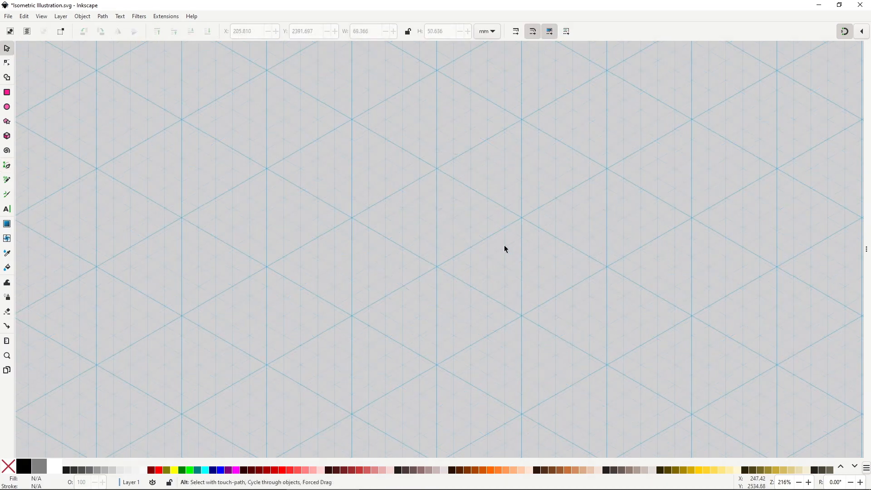
Step: Draw a closed L-shaped outline on the grid as the front side face of a stepped block
key(b)
click(521, 217)
click(437, 268)
click(521, 316)
click(522, 218)
Step: Draw the matching L-shaped outline behind the first one as the block's rear side face
click(522, 178)
click(555, 198)
click(555, 296)
click(470, 247)
click(470, 207)
click(521, 237)
click(522, 178)
Step: Draw the rhombic top face of the block's tall part and the tall end face, joining the two L outlines
click(487, 198)
click(521, 178)
click(556, 199)
click(521, 218)
click(487, 198)
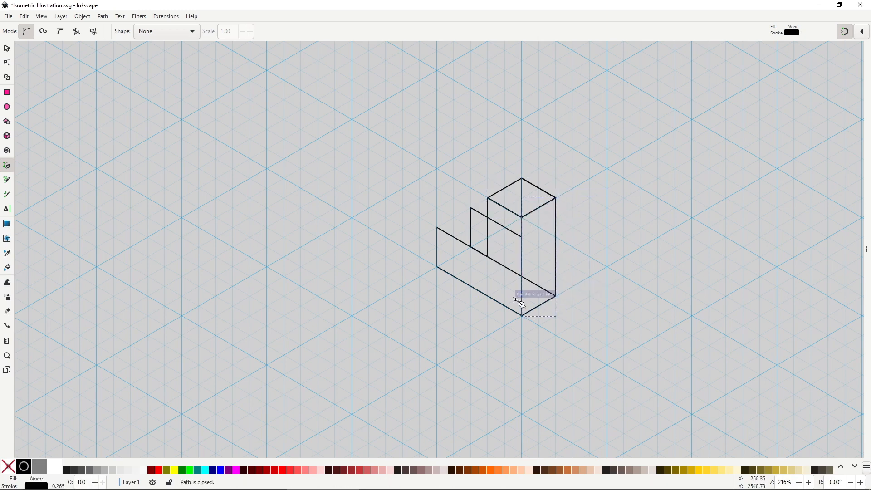
Step: Draw the top face of the block's lower step between the two L outlines and clear the selection
click(471, 208)
click(521, 237)
click(488, 257)
click(436, 227)
key(s)
click(617, 296)
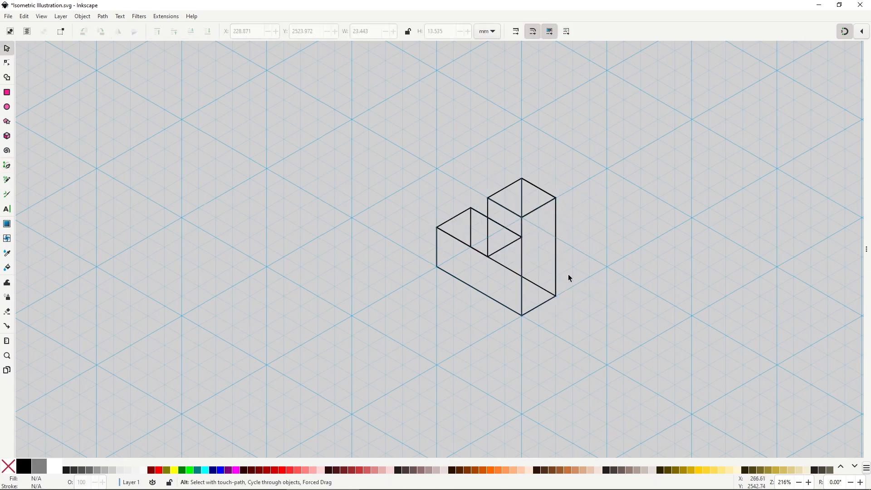
Step: Fill the tall part's top face with a very light gray and apply the same color to the lower step's top face
click(459, 279)
click(513, 184)
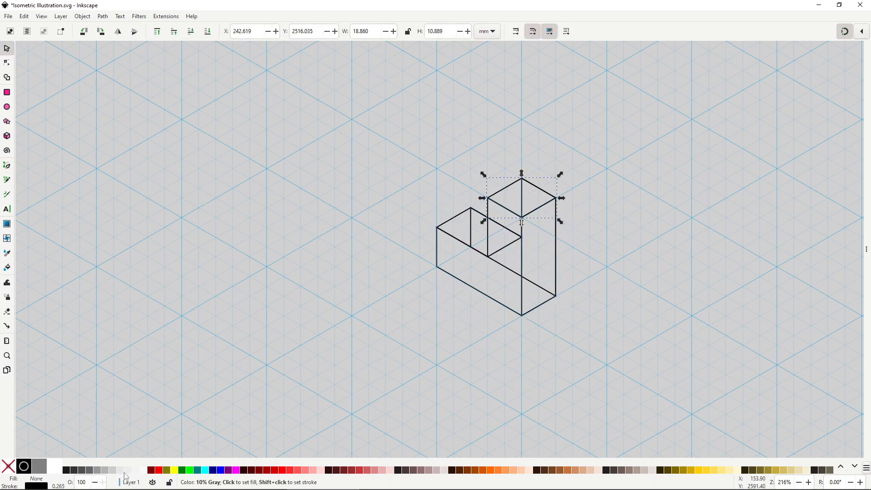
click(128, 470)
click(463, 213)
key(d)
click(518, 200)
key(s)
Step: Fill the L-shaped side face with 20% Gray and the tall end face with a darker gray
click(516, 296)
click(129, 470)
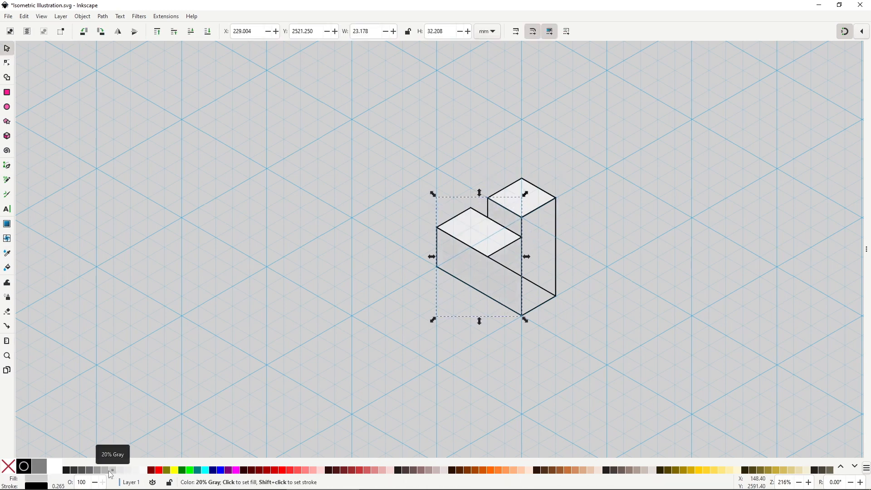
click(112, 471)
click(556, 247)
click(97, 471)
click(475, 353)
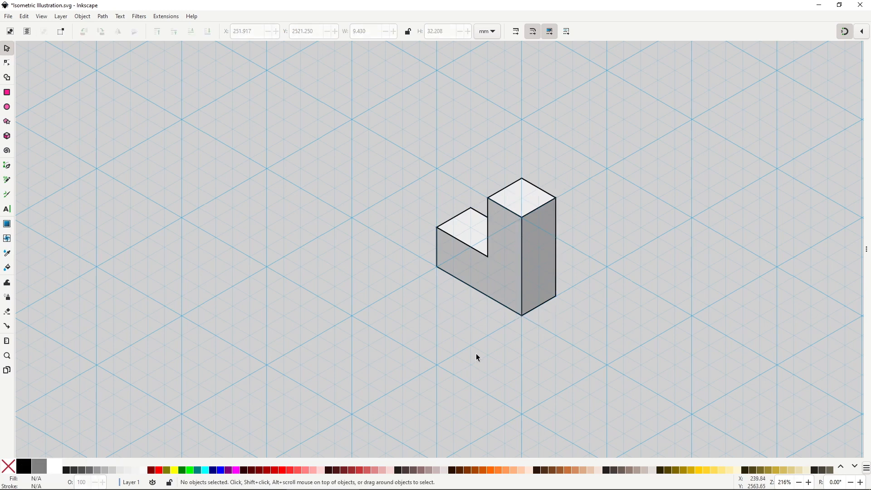
Step: Switch the lower step's top face between the front and the back of the stacking order, ending at the back
click(470, 242)
key(Home)
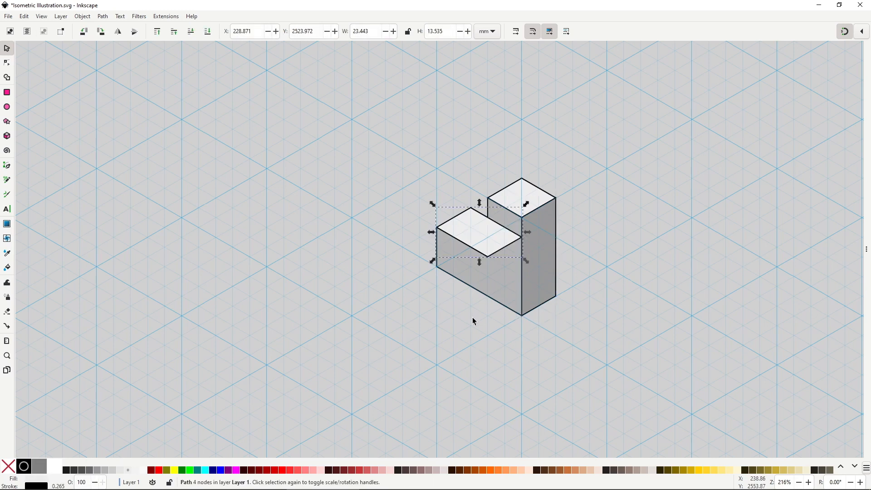
key(End)
key(Home)
key(End)
click(474, 321)
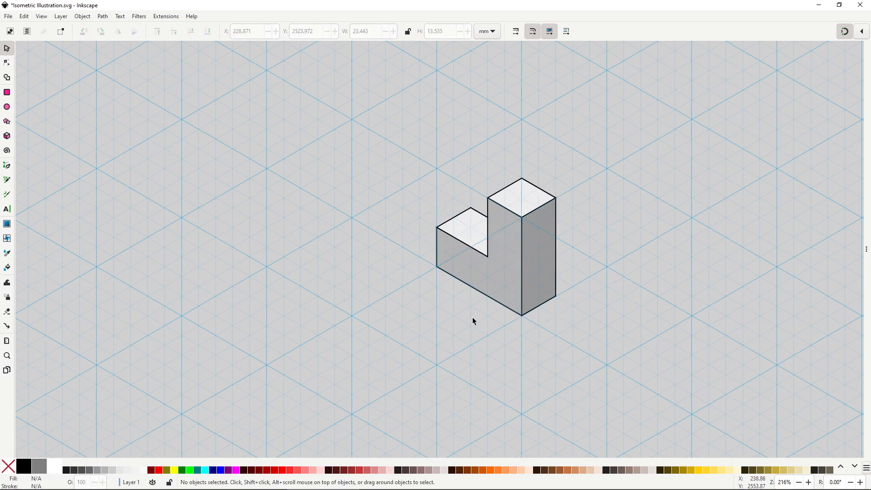
Step: Move the lower step's full top face away above the block and draw a new face covering only its visible area
drag(472, 231, 470, 123)
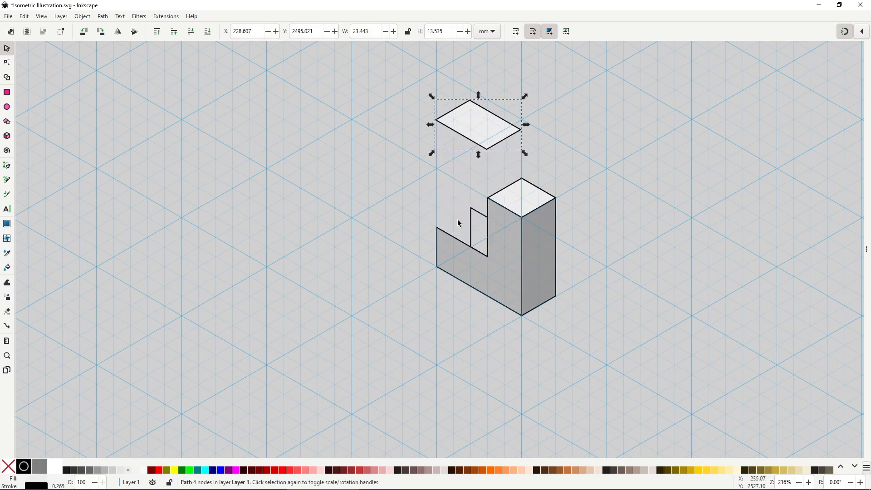
key(b)
click(437, 228)
click(471, 208)
click(488, 217)
click(488, 256)
click(437, 227)
key(s)
drag(472, 234, 420, 156)
click(611, 205)
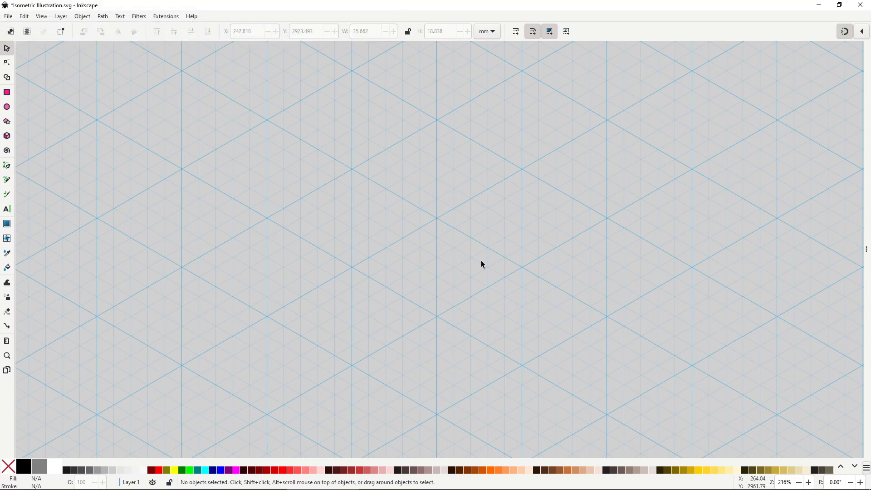
Step: Draw a closed, irregular ten-sided outline on an empty part of the grid, about 69 mm wide and 40 mm high
key(b)
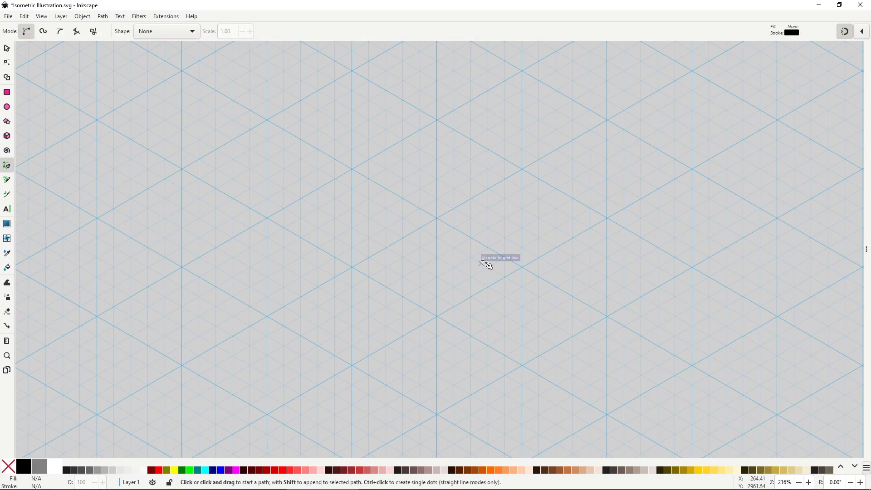
click(436, 119)
click(522, 170)
click(489, 189)
click(539, 218)
click(607, 218)
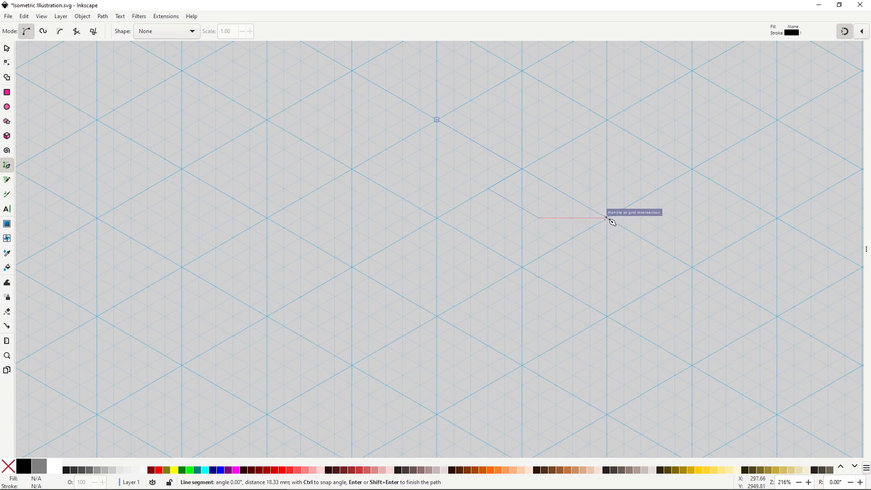
click(522, 267)
click(437, 219)
click(403, 236)
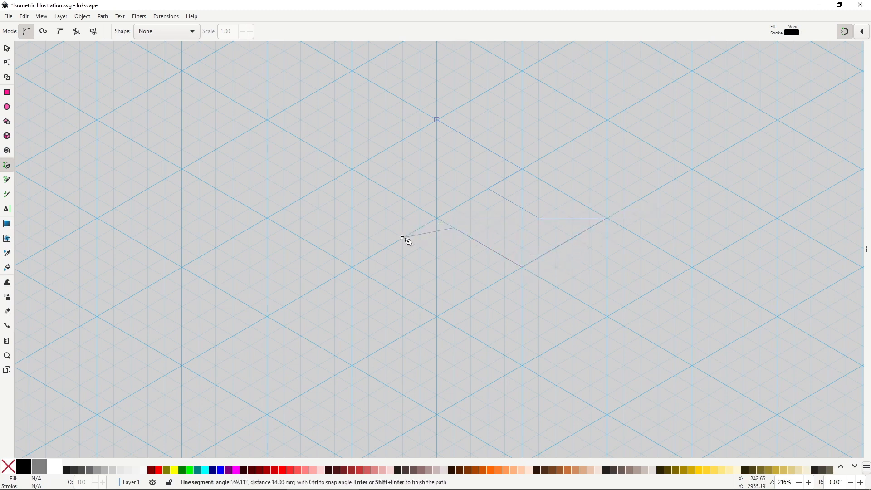
click(368, 218)
click(352, 169)
click(437, 120)
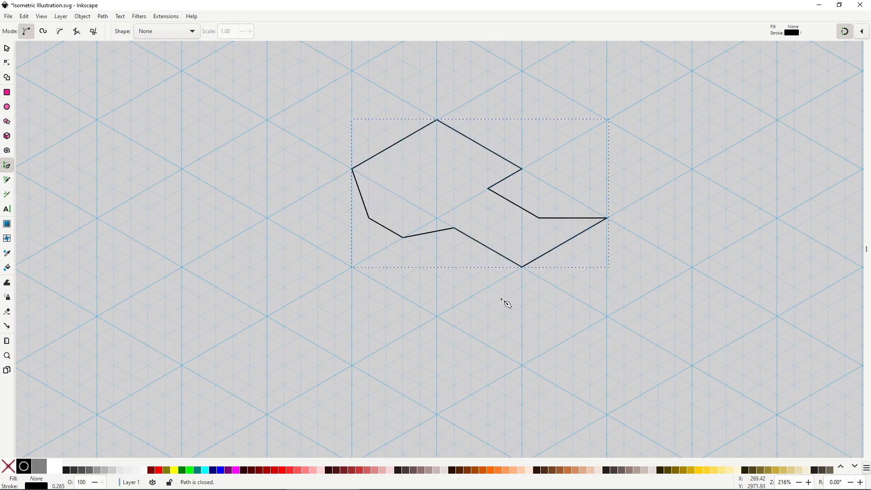
Step: Duplicate the ten-sided outline and place the copy straight below the original, about 10.6 mm lower
key(s)
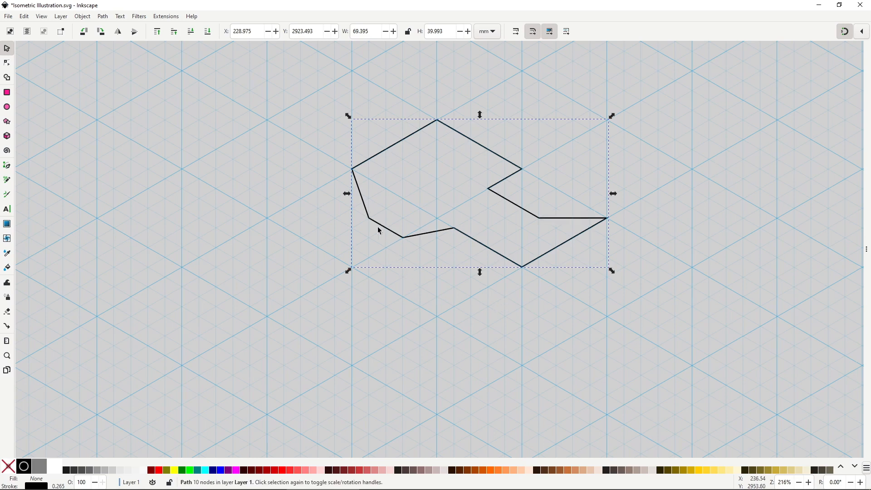
drag(355, 180, 369, 258)
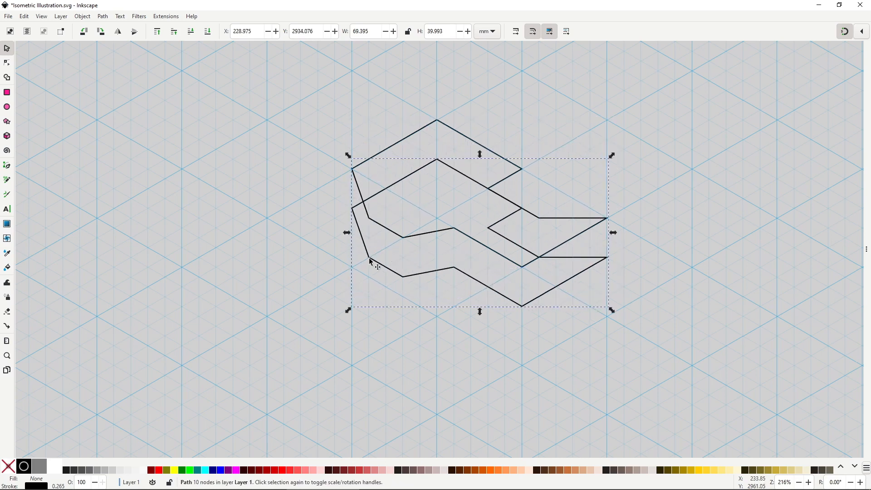
click(481, 367)
Step: Draw the right end face joining the upper and lower outlines at the front corner
key(b)
click(522, 267)
click(522, 306)
click(607, 257)
click(607, 218)
click(522, 267)
Step: Draw the front face left of the front corner, joining the upper and lower outlines
click(521, 306)
click(454, 267)
click(453, 228)
click(521, 267)
click(521, 306)
Step: Draw the slightly slanted face between the inner bend and the lower left protrusion, joining both outlines
click(453, 228)
click(403, 237)
click(402, 276)
click(454, 266)
click(454, 227)
Step: Draw the remaining side faces at the far left of the solid, joining both outlines, and clear the selection
click(368, 258)
click(369, 218)
click(352, 170)
click(352, 208)
click(369, 258)
key(s)
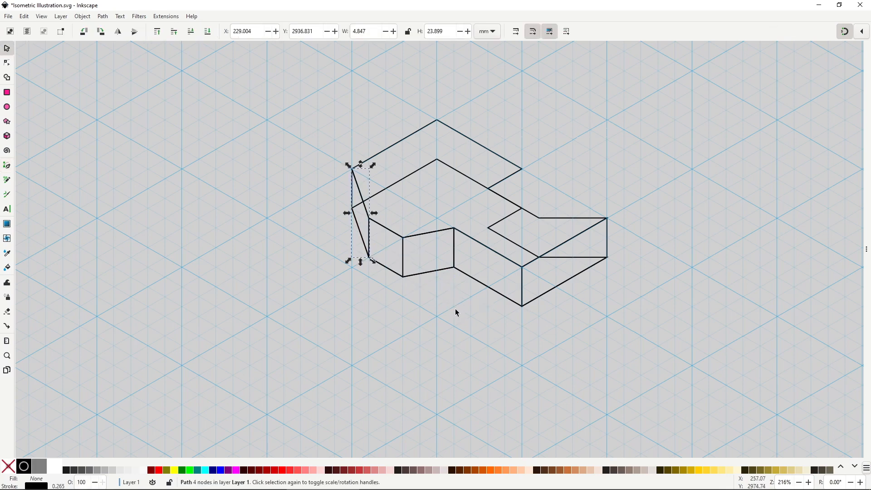
click(457, 313)
Step: Select all parts of the ten-sided solid and fill them with orange #FF9955
mouse_move(312, 91)
mouse_down()
mouse_move(593, 322)
mouse_move(642, 346)
mouse_up()
click(507, 469)
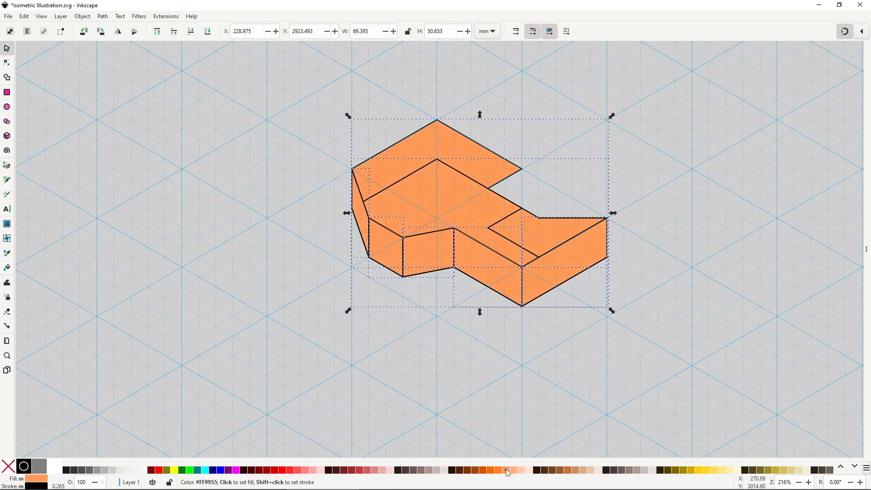
click(513, 355)
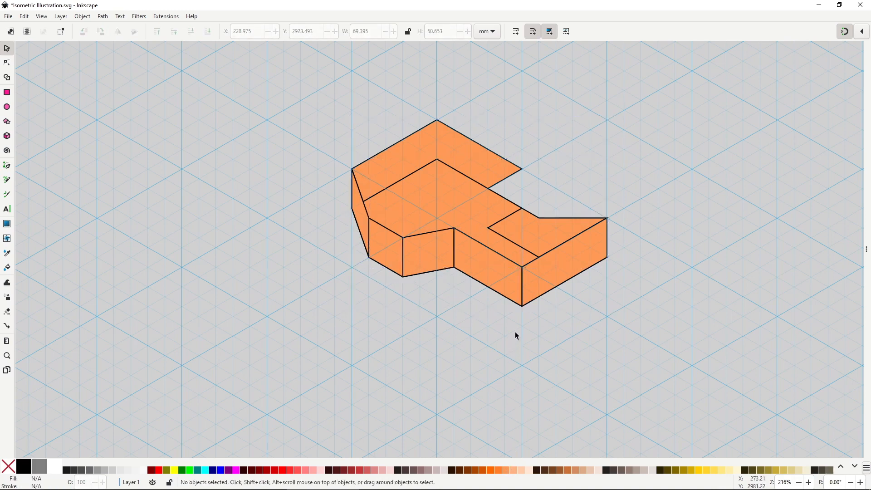
Step: Send the lower outline to the bottom of the stacking order and raise the top face above the notch's side face
click(458, 209)
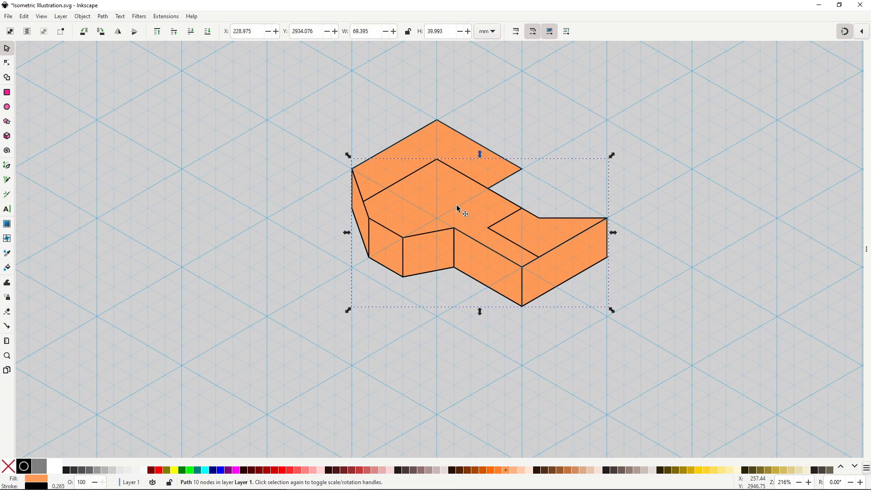
click(207, 39)
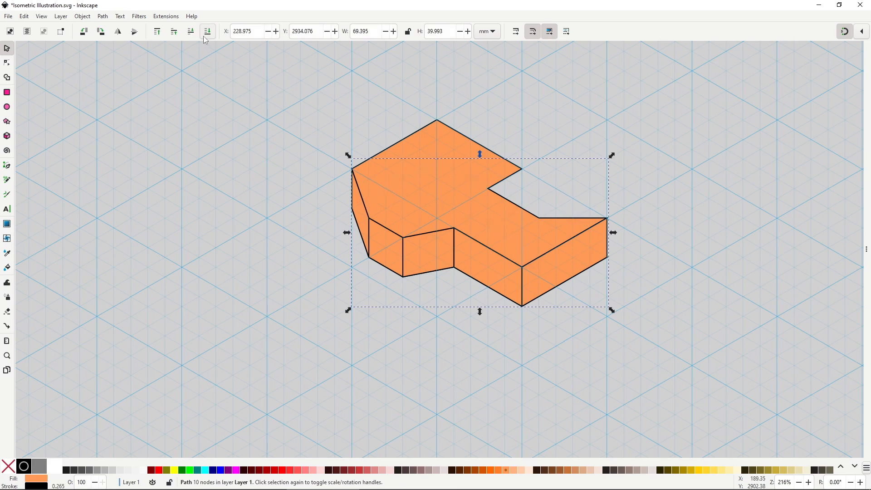
click(412, 313)
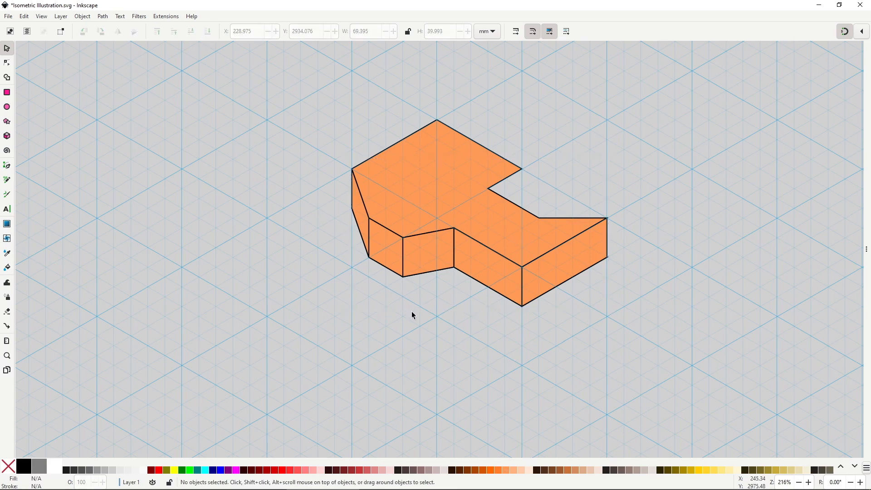
click(432, 220)
key(alt)
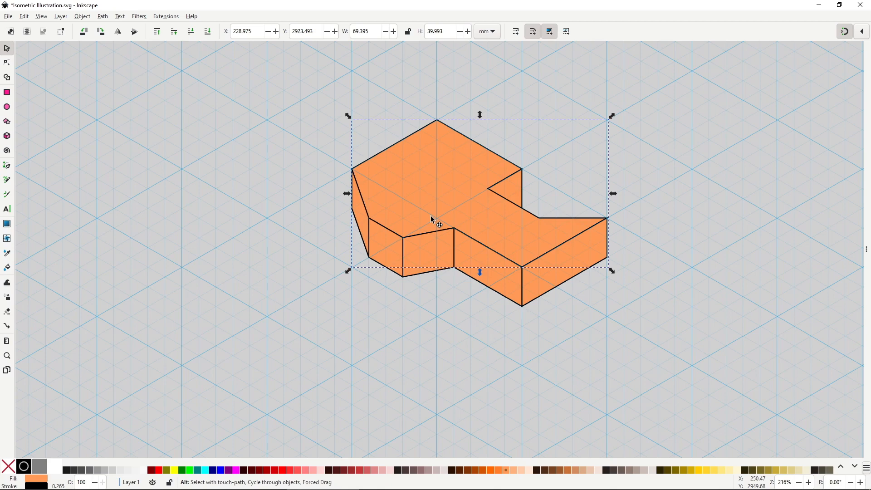
Step: Draw a rhombus one large grid cell in size on an empty part of the grid as a pyramid's base
key(shift+Down)
key(shift+Down)
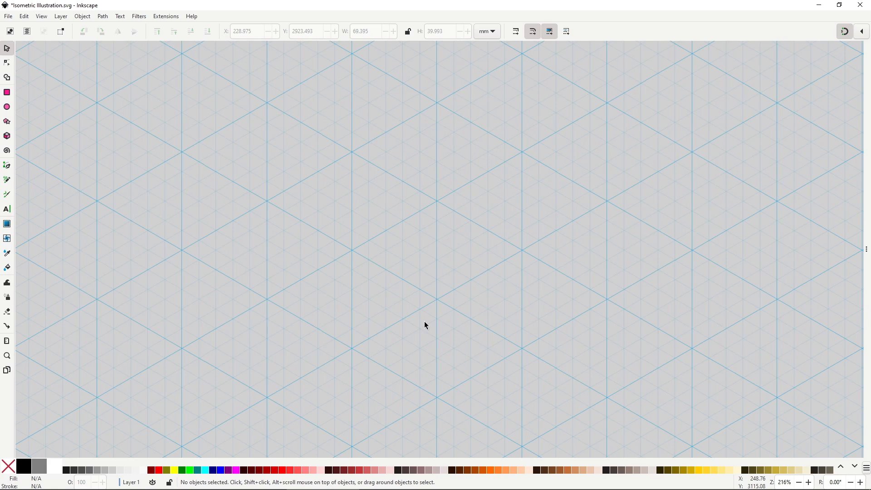
key(b)
click(352, 250)
click(437, 201)
click(522, 250)
click(437, 299)
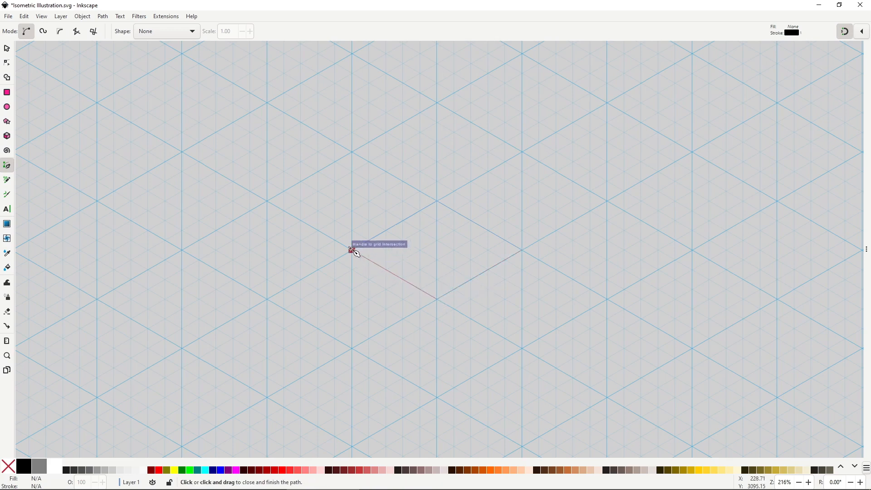
click(353, 250)
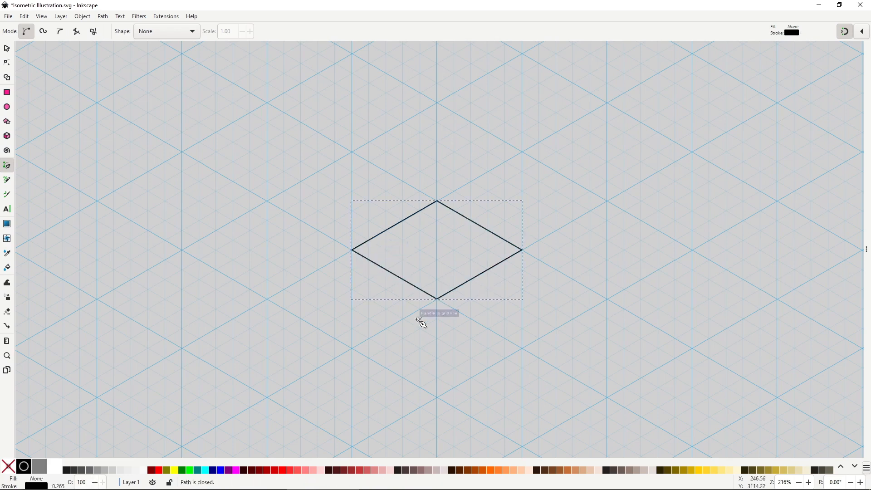
Step: Draw the pyramid's left triangular face from the apex above the base to the front and left corners
click(437, 162)
click(437, 299)
click(352, 250)
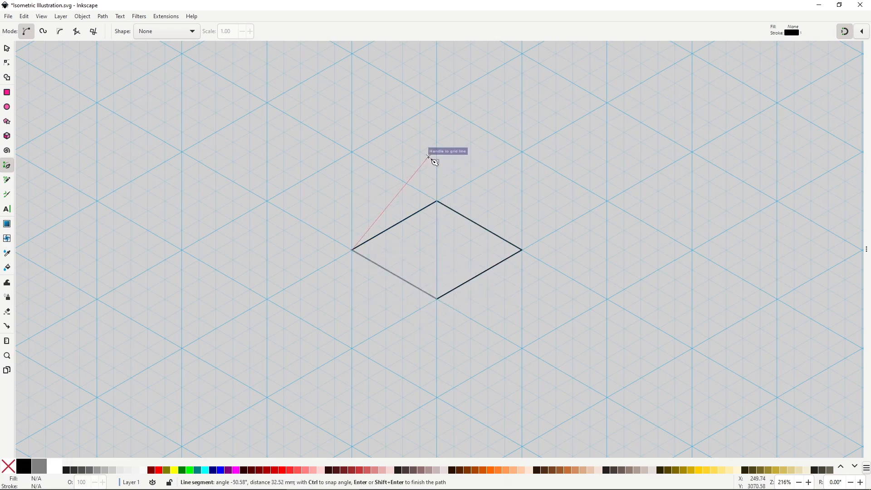
click(437, 162)
Step: Draw the pyramid's right triangular face from the apex to the right and front corners, and clear the selection
click(436, 162)
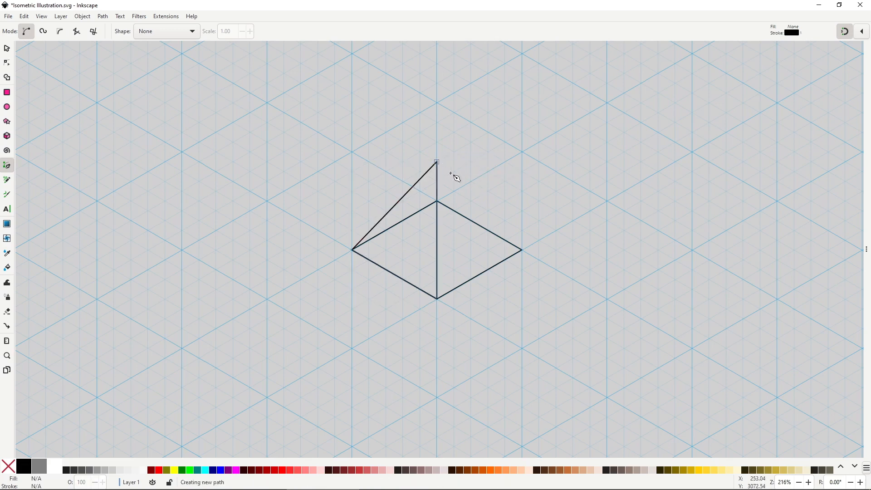
click(521, 250)
click(437, 299)
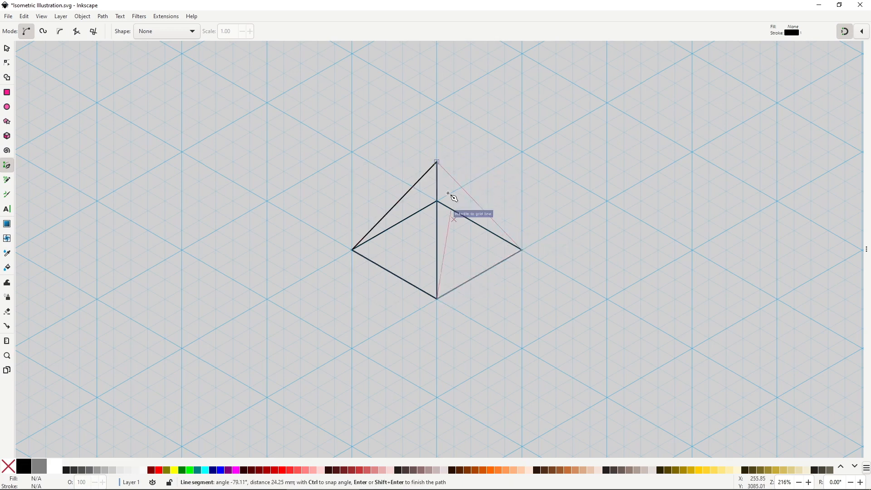
click(436, 162)
key(s)
click(496, 322)
Step: Select the pyramid's shapes together and fill them with a light orange
drag(312, 116, 499, 329)
click(518, 469)
click(492, 357)
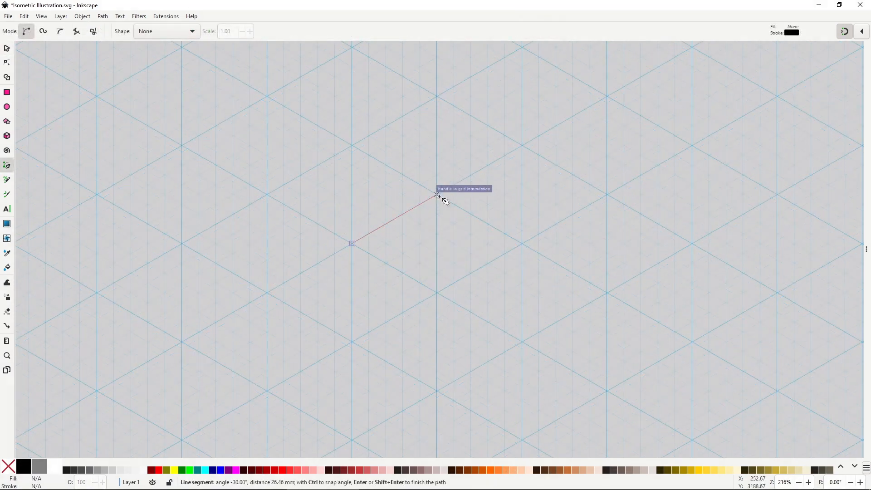
Step: Complete a rhombus with sides of one large grid cell on an empty part of the grid as the base
click(437, 195)
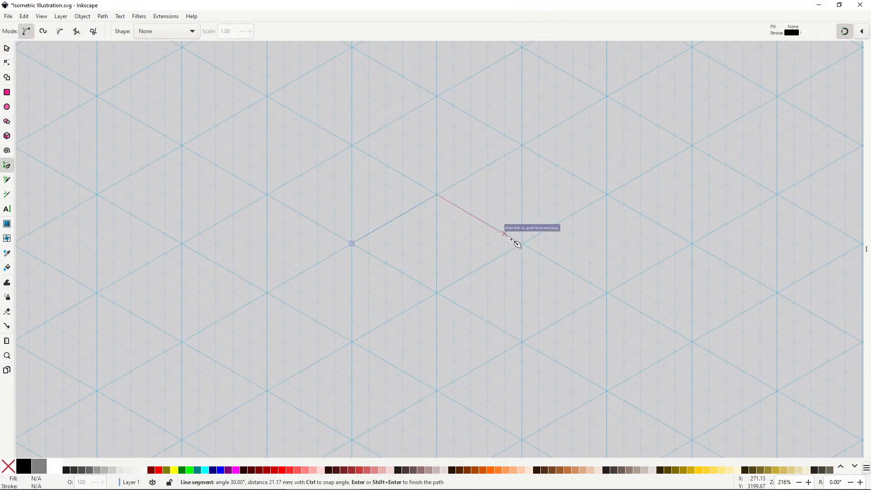
click(522, 244)
click(438, 292)
click(351, 244)
Step: Draw a smaller rhombus with sides of three small grid divisions, centred above the base, as the solid's top face
click(386, 185)
click(437, 155)
click(488, 184)
click(437, 213)
click(386, 185)
Step: Draw the left sloping face joining the left and front corners of the base to those of the top rhombus
click(352, 244)
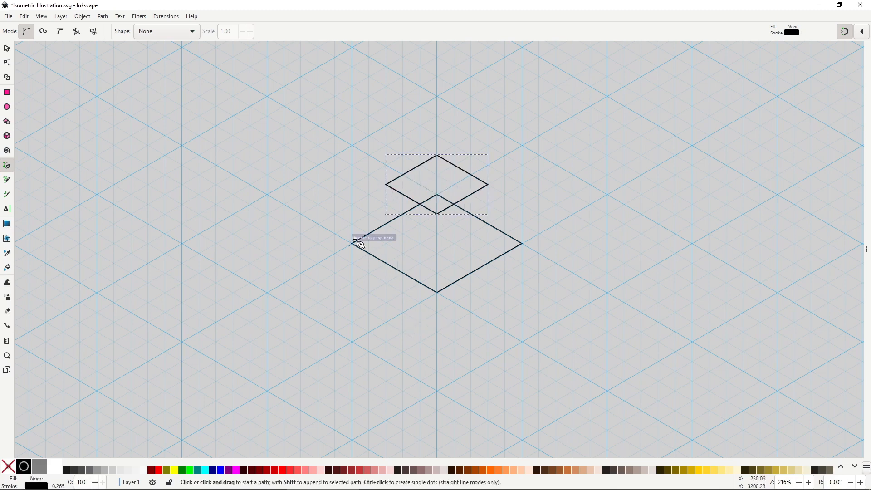
click(386, 184)
click(437, 214)
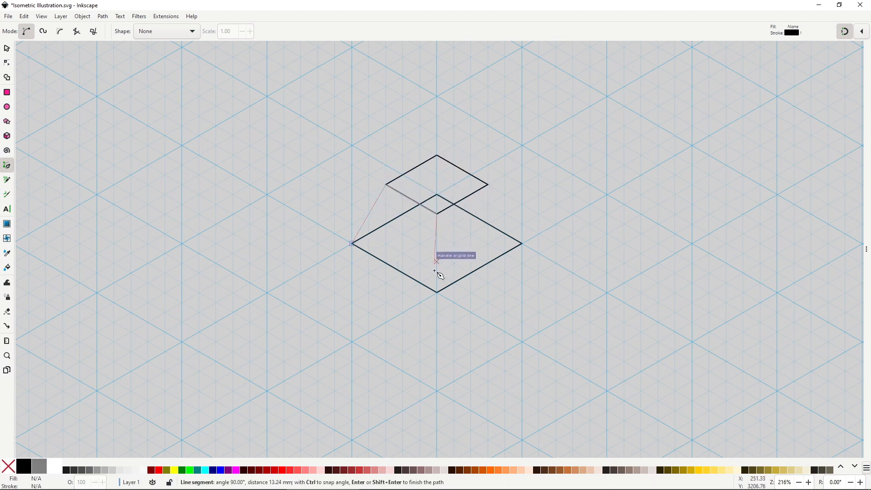
click(437, 293)
click(352, 243)
Step: Draw the right sloping face of the truncated pyramid, and fill all of its shapes with a light orange
click(436, 213)
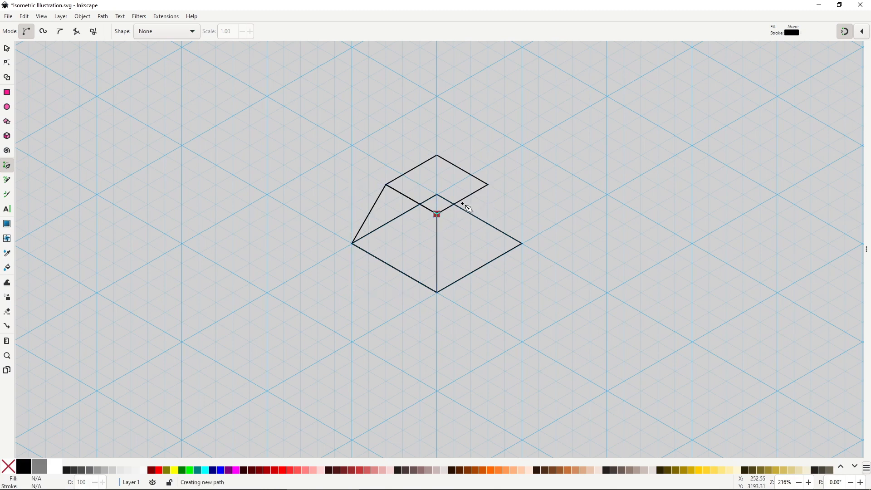
click(487, 184)
click(522, 244)
click(436, 292)
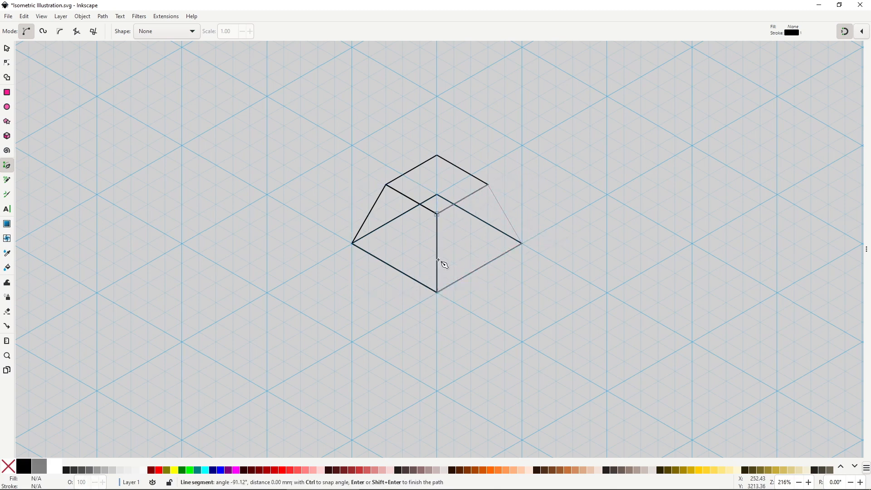
click(438, 213)
key(s)
drag(300, 101, 568, 338)
click(505, 470)
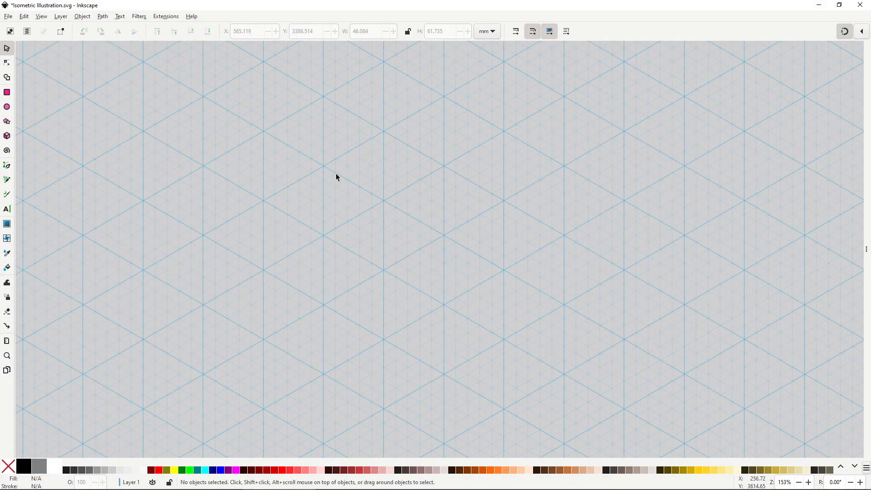
Step: On an empty grid area, draw a small isometric rectangle of four by three small grid divisions as a block's top
key(b)
click(383, 117)
click(335, 145)
click(372, 166)
click(420, 137)
click(384, 117)
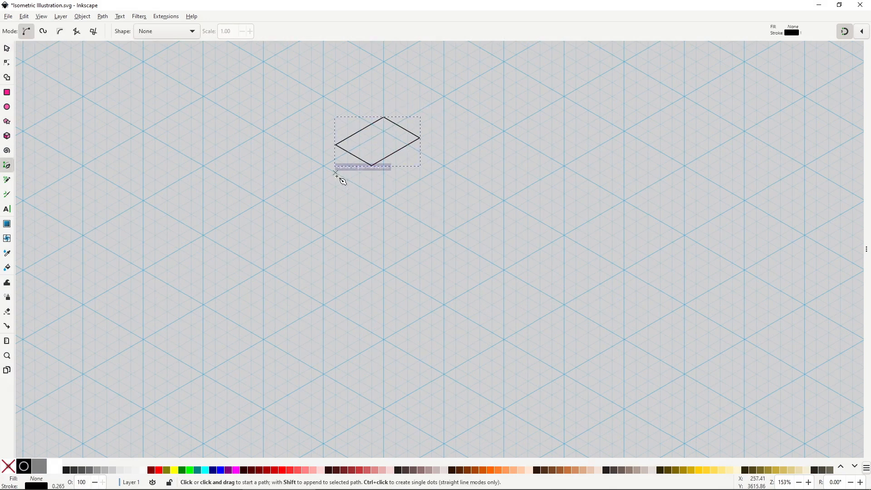
Step: Draw an identical isometric rectangle two small grid divisions directly below the first as the small block's base
click(336, 173)
click(372, 193)
click(420, 166)
click(384, 145)
click(335, 173)
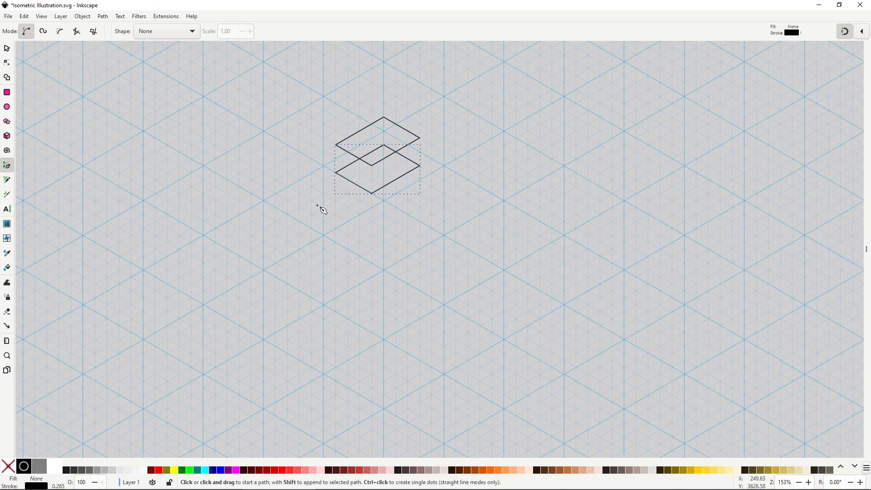
Step: Draw a slightly larger isometric rectangle, five by four small grid divisions, around the small block's base from the same back corner
click(323, 180)
click(372, 206)
click(431, 172)
click(384, 145)
click(325, 180)
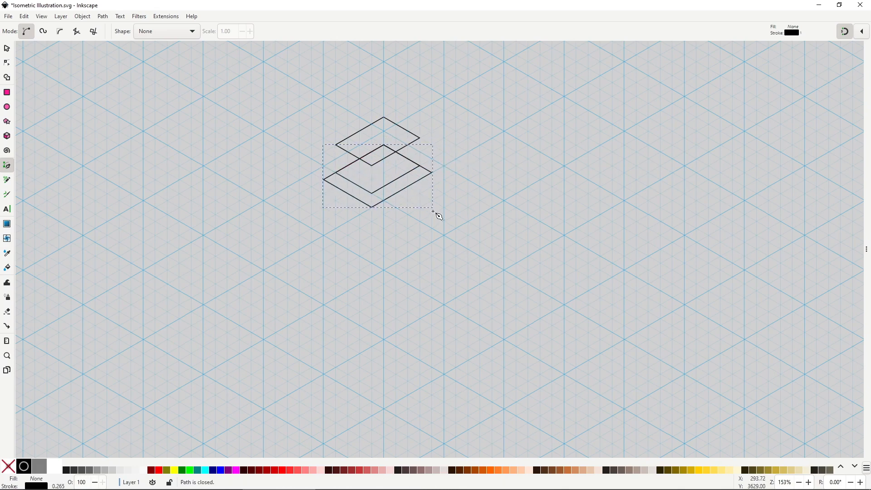
Step: Draw the left and right vertical faces of the small block between its top and base outlines
click(372, 193)
click(335, 172)
click(336, 145)
click(372, 166)
click(372, 193)
click(372, 193)
click(420, 166)
click(420, 138)
click(372, 193)
Step: Draw the narrow strip between the small block's base and the larger outline along the right front edge
click(372, 207)
click(431, 172)
click(420, 166)
click(372, 194)
click(371, 207)
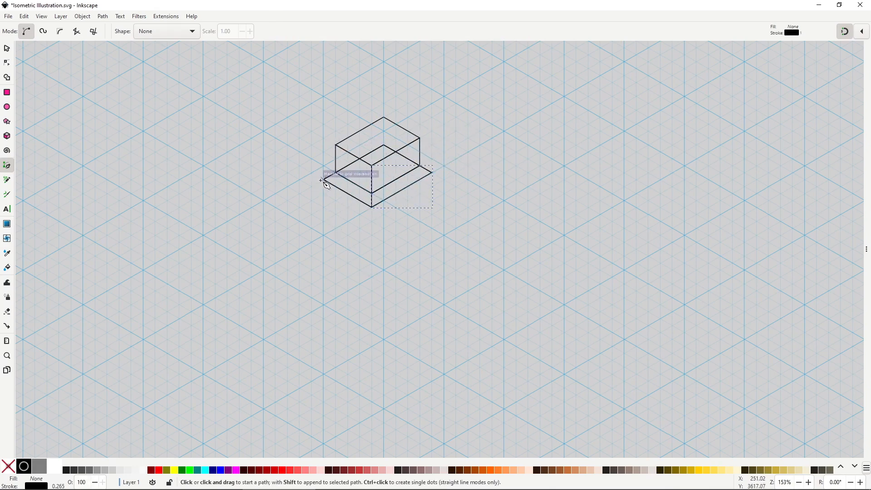
Step: Draw a large isometric rectangle of nine by eight small grid divisions around the small block as the middle block's top
click(275, 180)
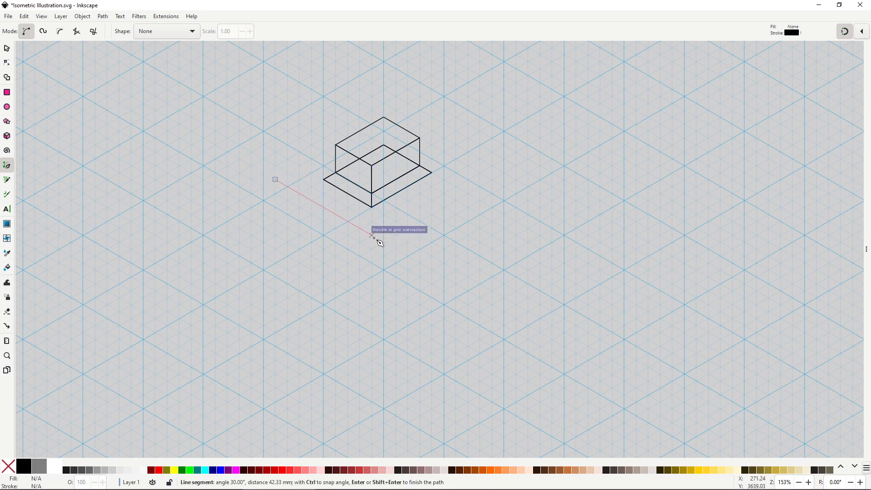
click(372, 236)
click(481, 173)
click(383, 117)
click(275, 180)
Step: Draw a matching isometric rectangle four small grid divisions below the middle block's top as its base
click(276, 235)
click(372, 291)
click(480, 228)
click(384, 173)
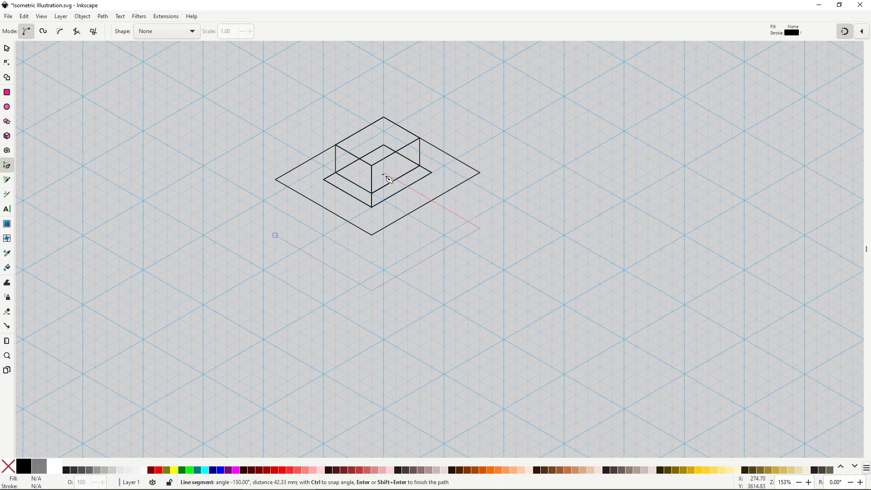
click(275, 235)
Step: Draw an isometric rectangle of 18 by 11 small grid divisions around the middle block's base as the largest block's top
click(252, 235)
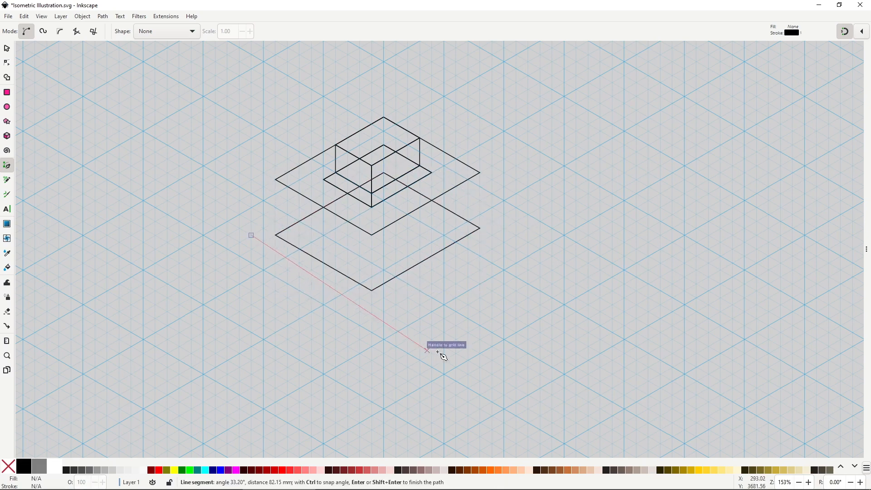
click(468, 359)
click(600, 284)
click(383, 159)
click(251, 235)
Step: Draw the left and right vertical faces of the middle block between its top and base outlines
scroll(254, 232, down, 3)
click(275, 119)
click(274, 176)
click(370, 231)
click(371, 175)
click(274, 120)
click(370, 175)
click(479, 114)
click(478, 169)
click(370, 231)
click(370, 176)
Step: Draw the left vertical face of the largest block, seven small grid divisions high
click(251, 273)
click(251, 176)
click(467, 300)
click(467, 398)
click(250, 273)
Step: Draw the right vertical face of the largest block to the same height, and clear the selection
click(467, 398)
click(599, 322)
click(598, 224)
click(467, 300)
click(467, 398)
key(s)
click(645, 274)
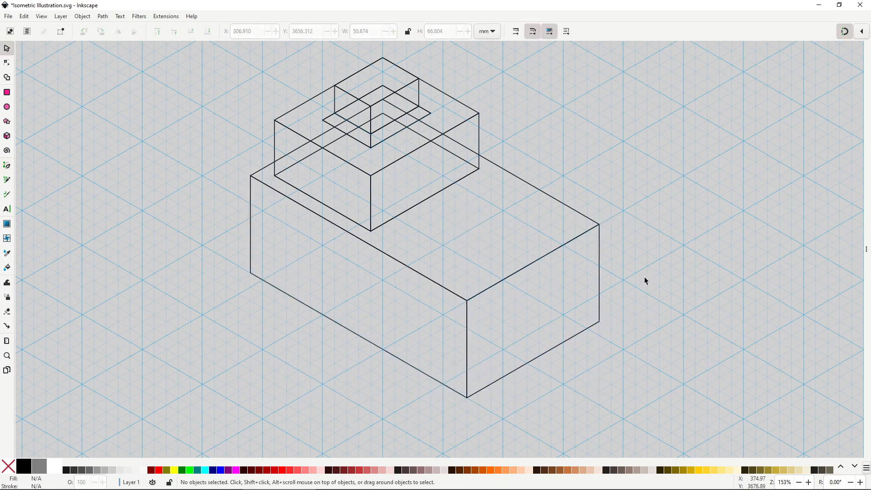
drag(644, 278, 625, 301)
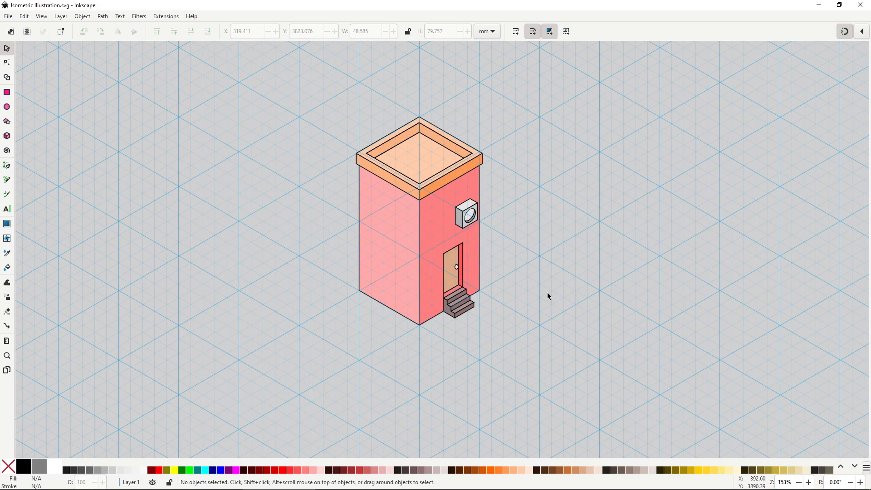
Step: Beside the pink building, draw a left-facing window outline five small grid divisions wide and ten high
key(b)
click(539, 325)
click(540, 185)
click(600, 221)
click(600, 361)
click(539, 325)
Step: Draw the inner pane inside the window outline, inset two small divisions from the left edge and ending above the bottom
click(563, 311)
click(563, 200)
click(600, 221)
click(600, 332)
click(563, 311)
Step: Draw a window blind over the pane, inset one small division from the left edge and six divisions high
click(552, 193)
click(552, 281)
click(599, 307)
click(599, 221)
click(552, 193)
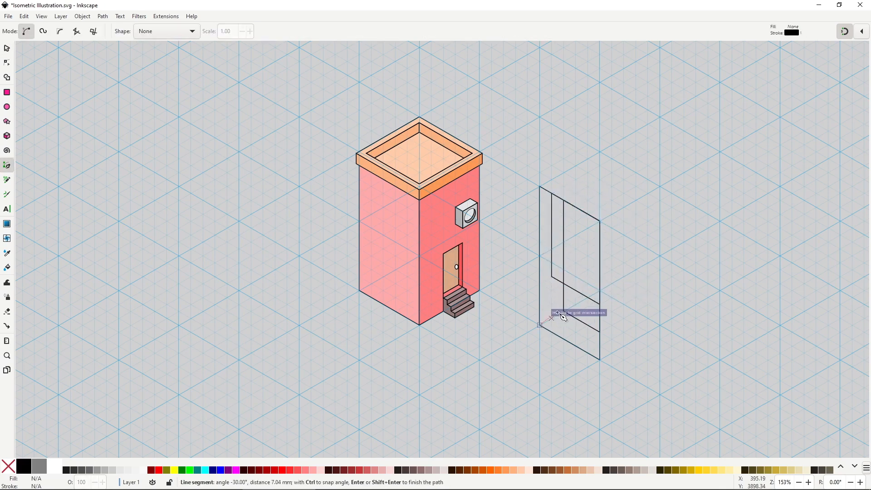
Step: Close the window's side recess shape, and give the window parts the light and dark pinks of the building's walls
click(539, 186)
click(540, 325)
key(s)
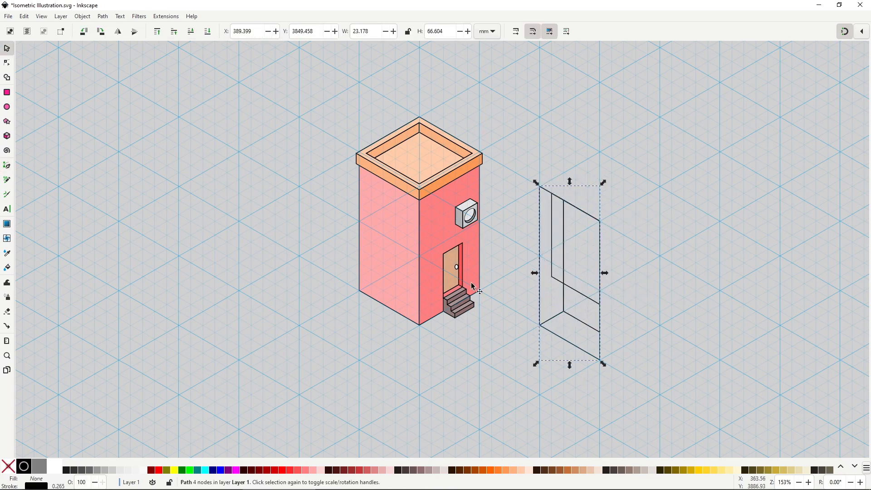
key(d)
click(402, 257)
key(n)
key(s)
click(564, 299)
key(d)
click(446, 236)
Step: Fill the blind with tan and raise it to the top, and fill the window's outer outline with a light gray
key(s)
click(574, 286)
click(583, 470)
key(Home)
click(583, 347)
click(644, 470)
Step: Draw the window sill along the bottom of the recess and fill it with the left wall's light pink
key(b)
click(563, 311)
click(599, 332)
click(599, 360)
click(539, 325)
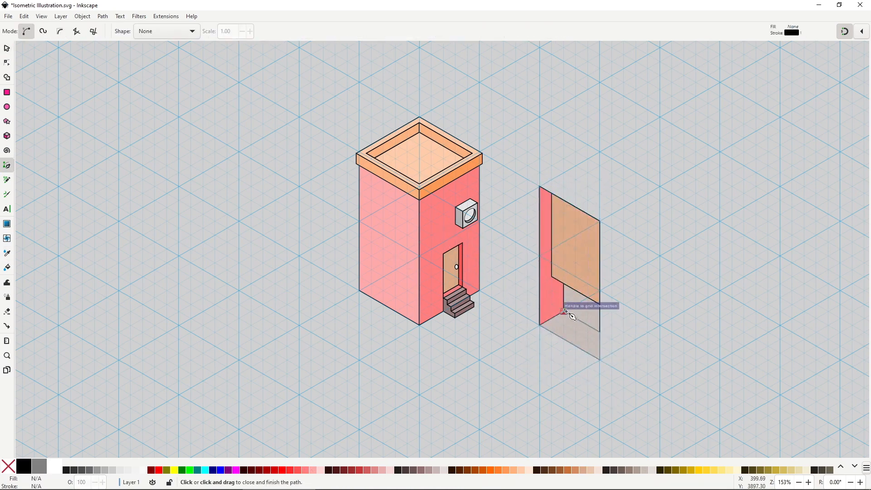
click(563, 311)
key(d)
click(402, 268)
Step: Scale the finished window down and place it on the upper part of the building's left wall
drag(514, 131, 531, 227)
scroll(561, 223, up, 4)
scroll(526, 229, down, 2)
drag(445, 250, 596, 280)
drag(663, 188, 376, 219)
Step: Duplicate the window into a second column, and duplicate the pair into a lower row on the left wall
key(ctrl+d)
shift+click(323, 198)
key(ctrl+d)
drag(322, 199, 322, 283)
click(653, 336)
Step: Open the Align and Distribute options, and stamp copies of the small window along the largest block's left wall
scroll(653, 336, down, 1)
drag(653, 336, 583, 279)
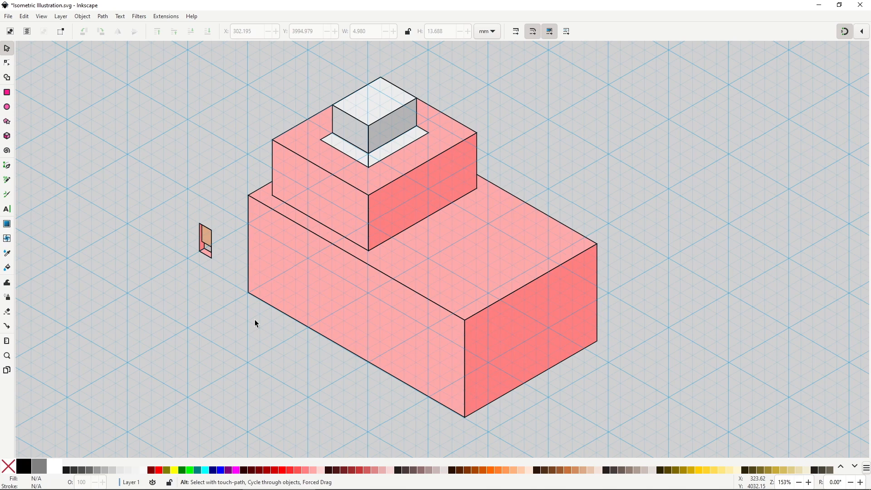
click(87, 17)
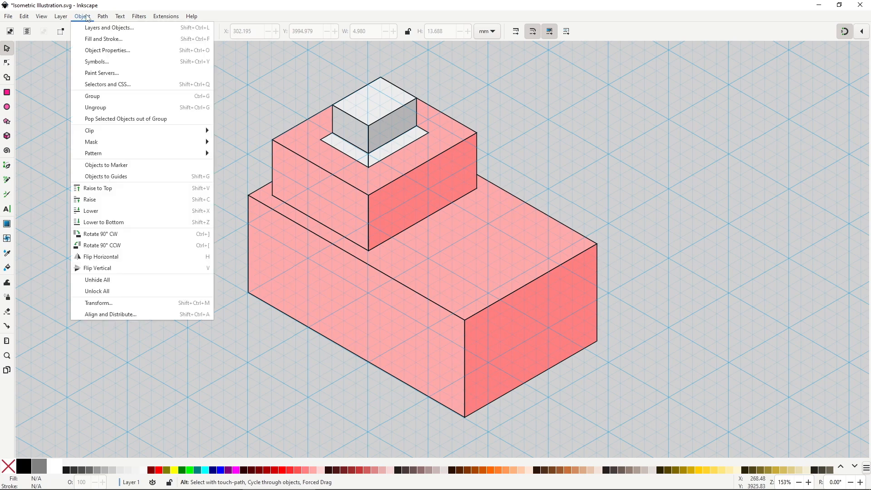
click(110, 315)
key(space)
key(space)
key(space)
key(space)
key(space)
key(space)
mouse_move(140, 237)
mouse_down()
mouse_move(219, 246)
mouse_move(357, 340)
mouse_up()
drag(205, 247, 201, 252)
Step: Select all eight windows on the largest block's left wall and distribute them with even horizontal and vertical gaps
drag(380, 426, 151, 215)
drag(357, 341, 369, 350)
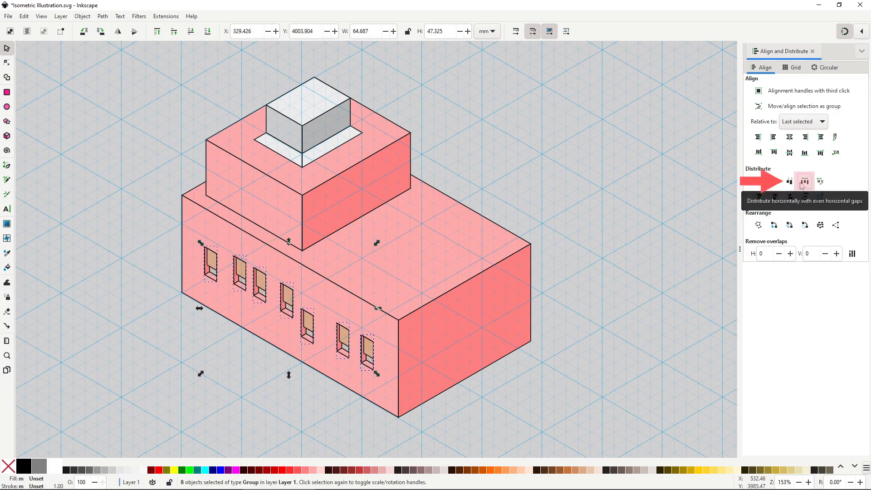
click(803, 182)
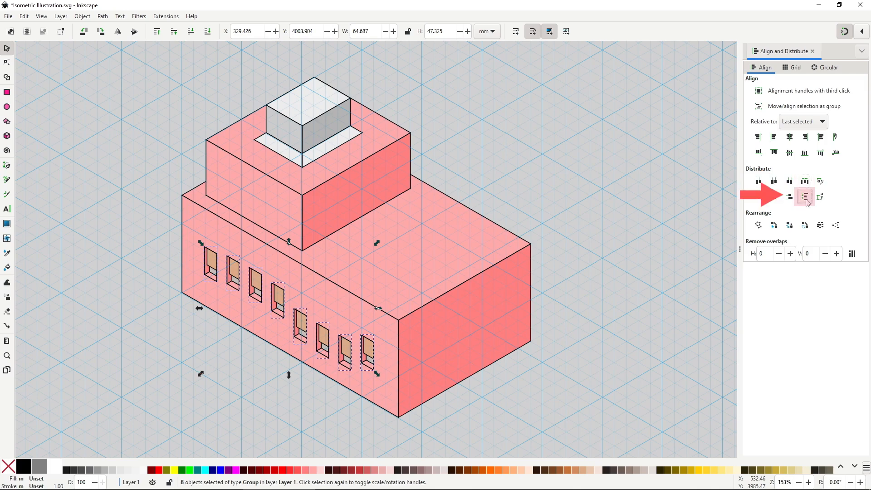
click(805, 199)
click(581, 358)
scroll(581, 358, up, 1)
drag(526, 276, 585, 375)
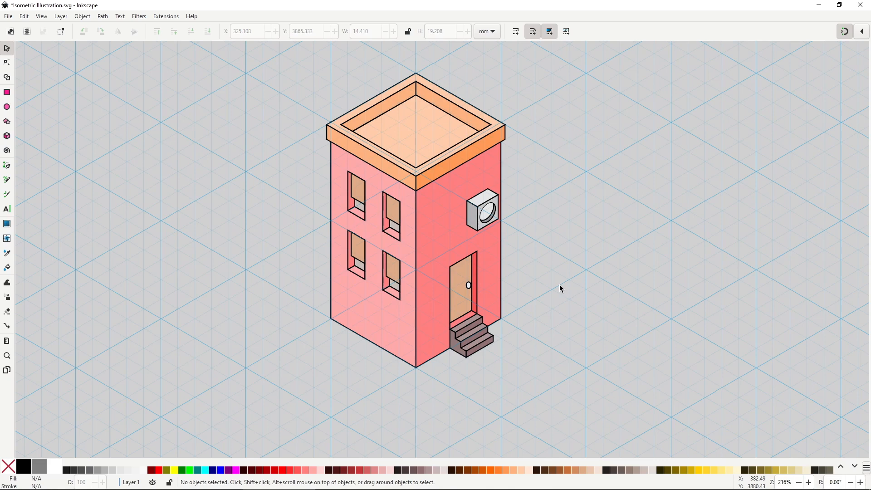
Step: Take one window from the left wall, flip it horizontally and place it on the right wall beside the air-conditioning unit
ctrl+click(388, 221)
drag(389, 222, 571, 243)
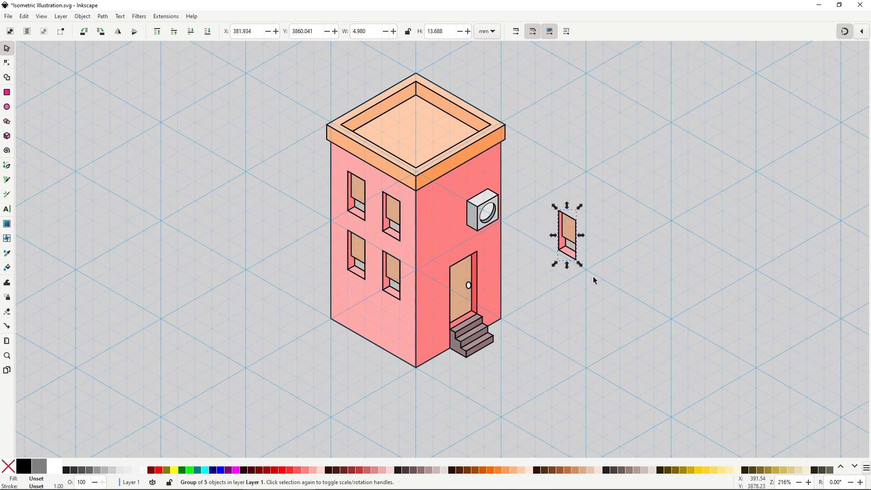
key(h)
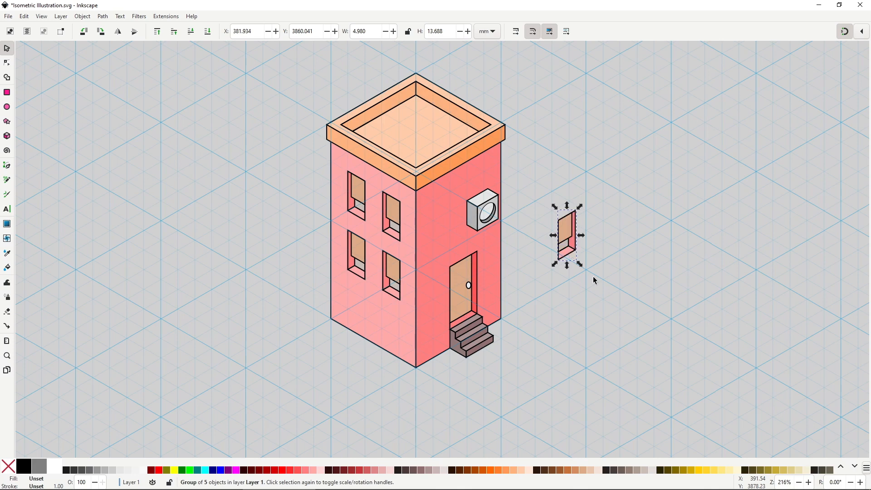
drag(555, 226, 429, 226)
click(584, 296)
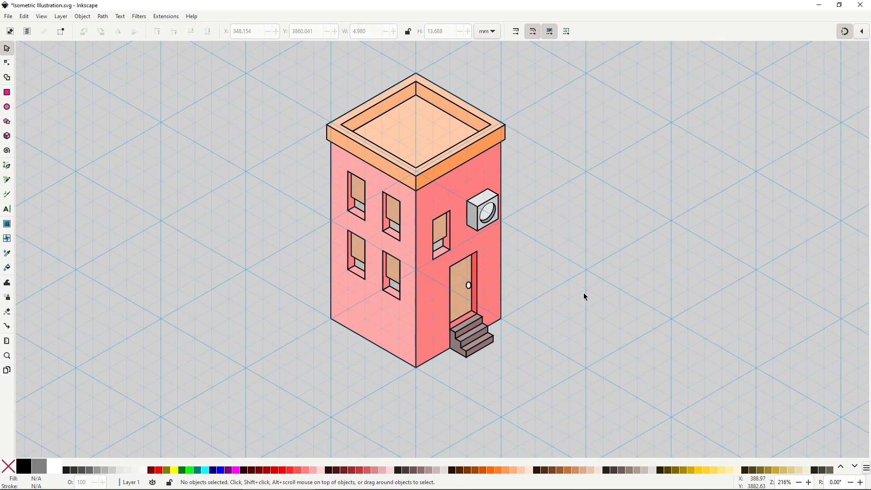
Step: Move the right wall's window and air-conditioning unit together higher up the wall, closer to the roof edge
click(482, 212)
shift+click(439, 229)
drag(439, 230, 436, 209)
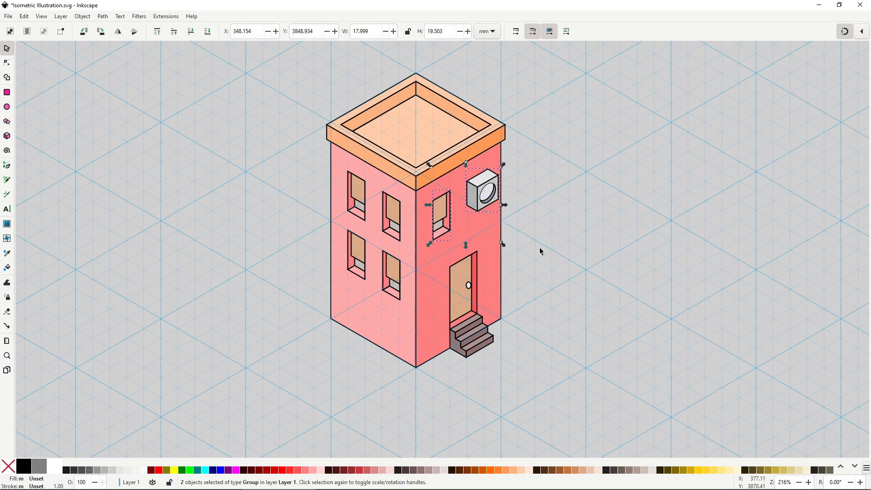
click(570, 295)
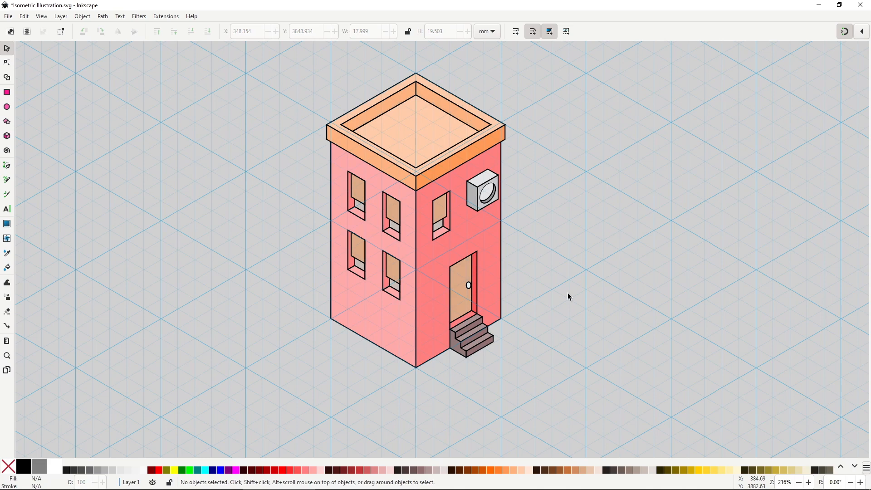
Step: Duplicate the air-conditioning unit onto the roof, rotate the copy so its fan faces up, and center it there
click(486, 198)
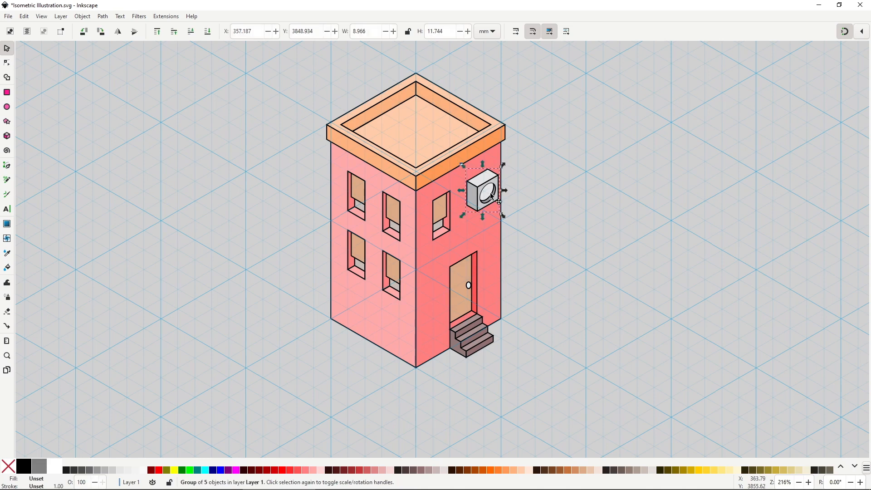
key(ctrl+d)
drag(488, 202, 411, 138)
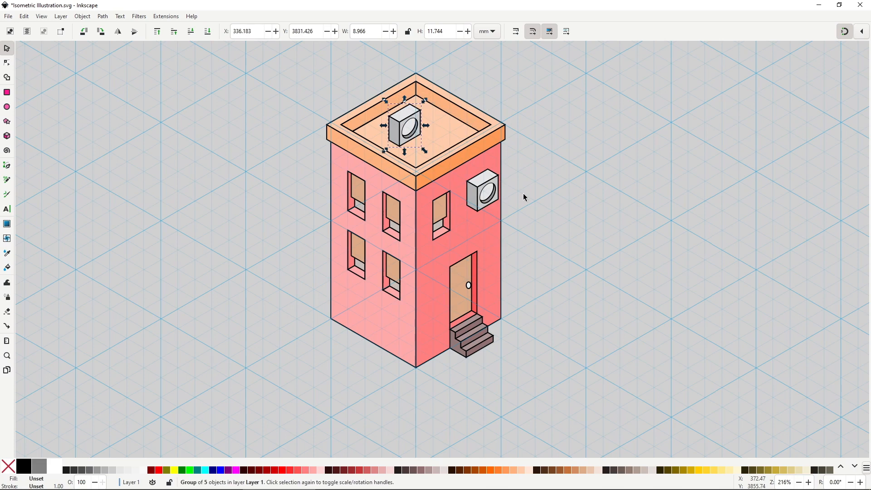
click(408, 127)
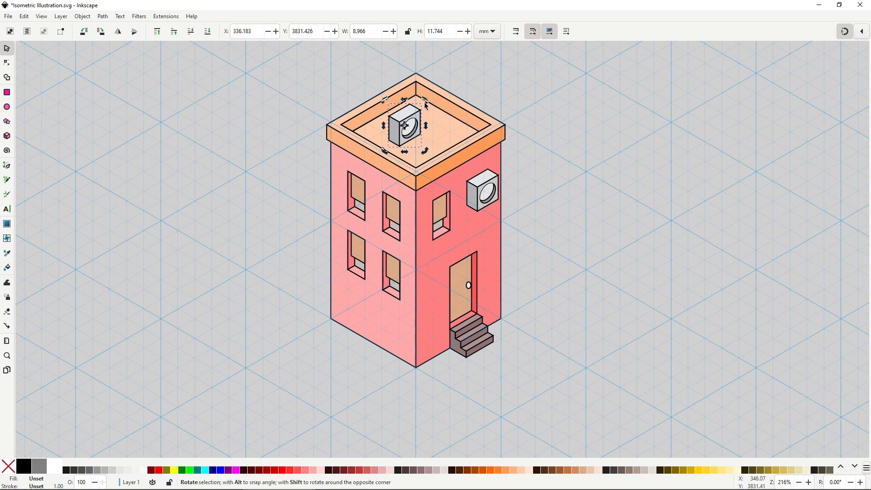
drag(426, 103, 327, 109)
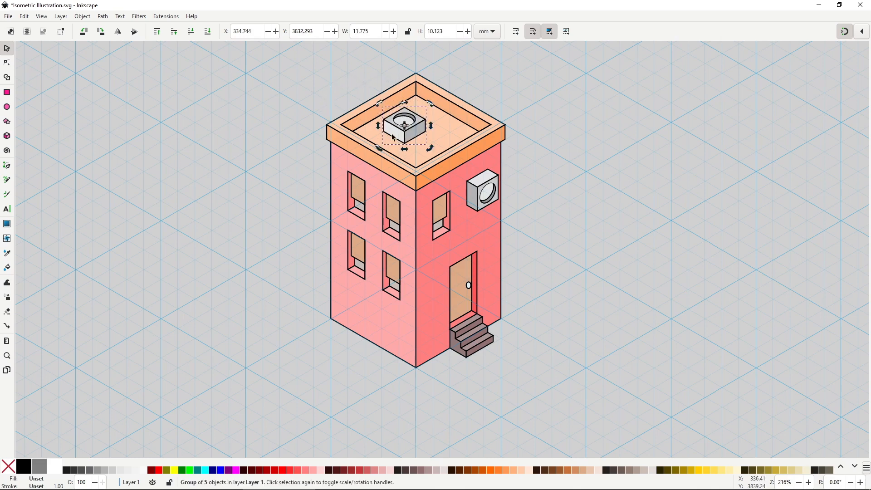
drag(408, 144, 419, 150)
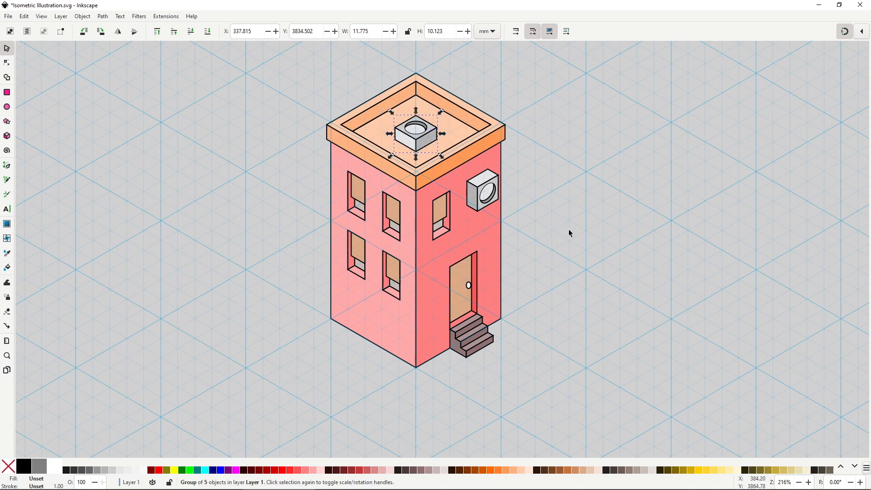
click(572, 243)
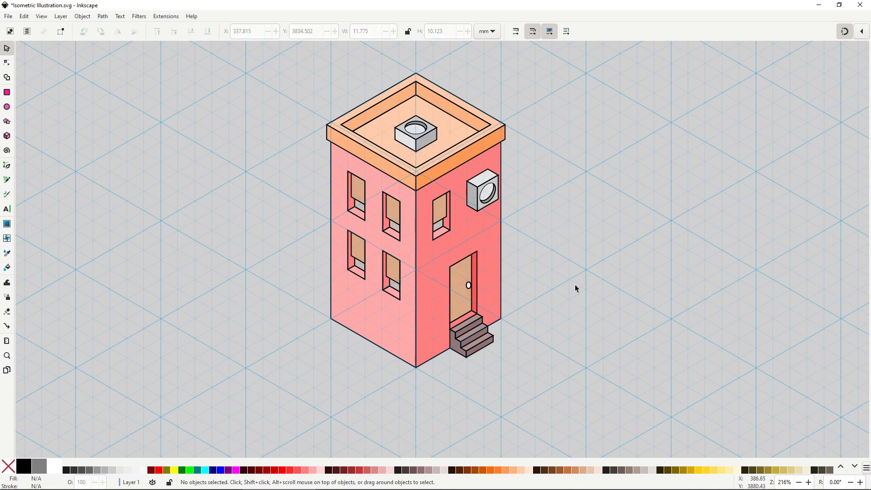
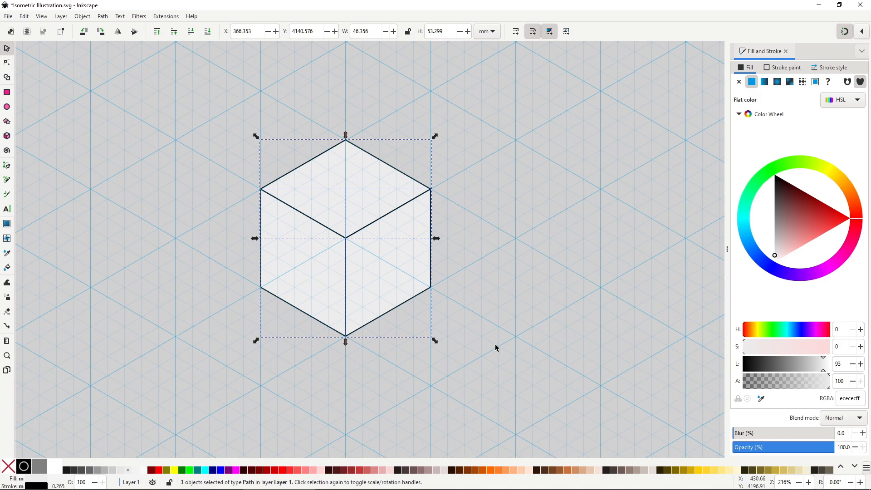
Step: Fill all three faces of the cube with orange ffaf33ff using the color wheel and HSL sliders
click(844, 186)
mouse_move(815, 225)
mouse_down()
mouse_move(811, 204)
mouse_move(852, 196)
mouse_move(811, 222)
mouse_up()
drag(800, 345, 831, 344)
click(845, 187)
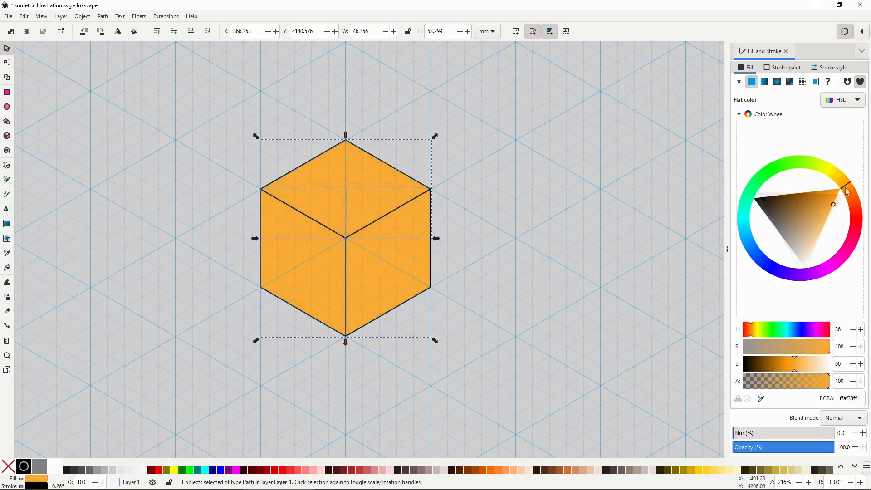
click(687, 247)
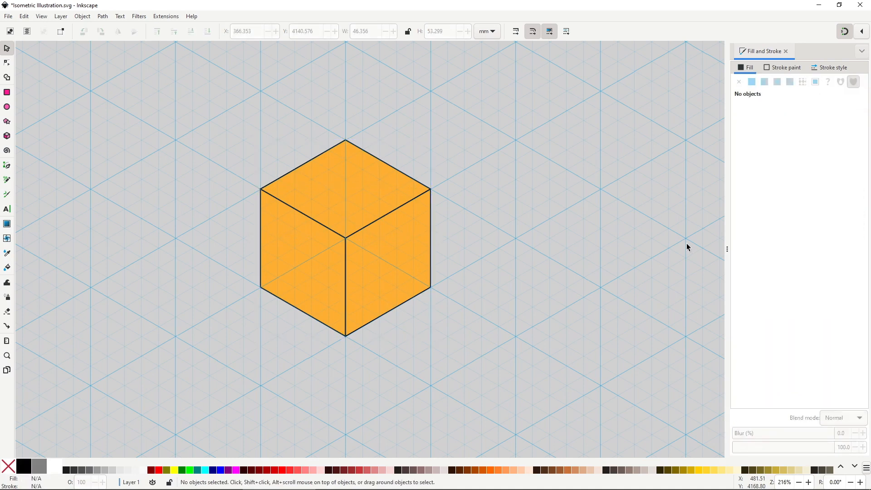
Step: Shade the cube by setting the right face's fill lightness to 44 and the top face's to 72
click(406, 252)
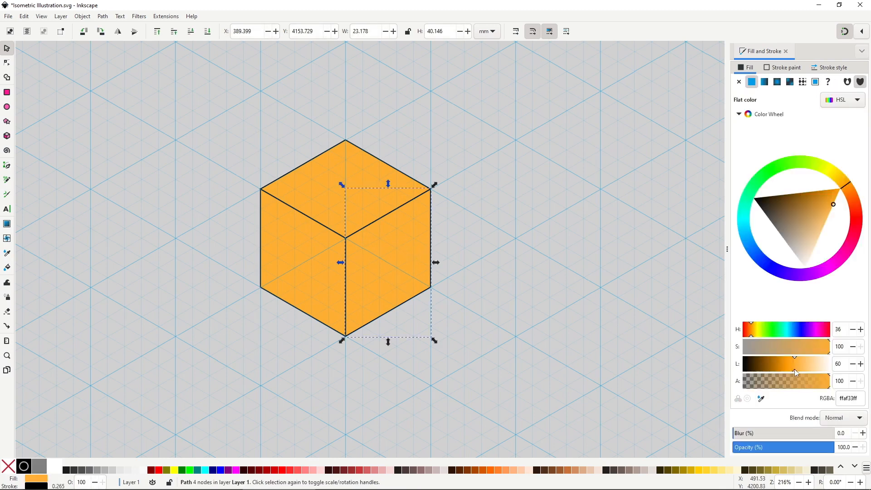
drag(794, 368, 781, 367)
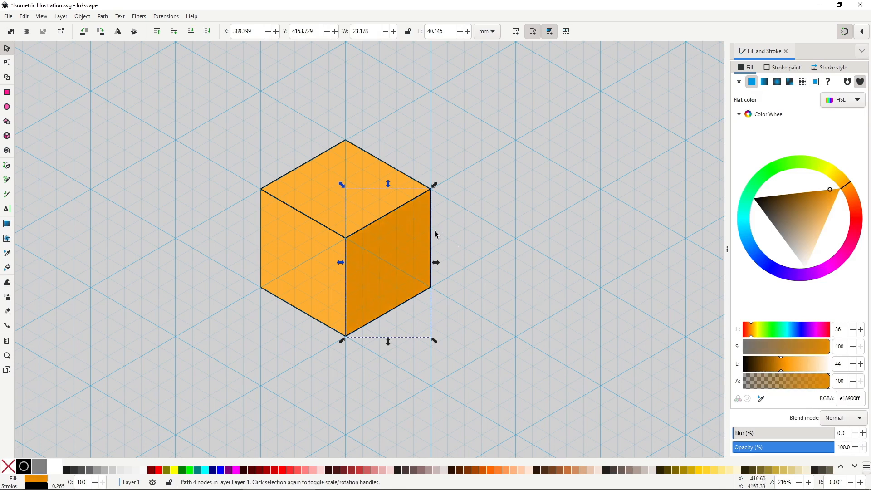
click(333, 178)
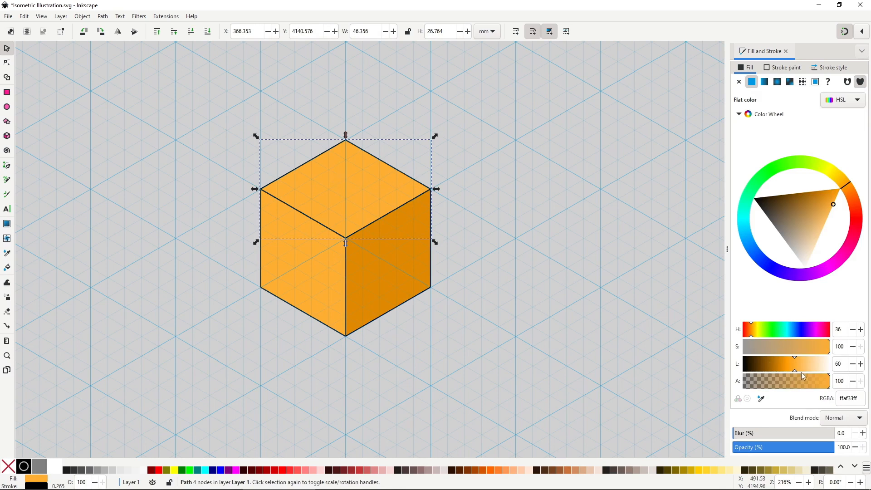
drag(796, 369, 805, 368)
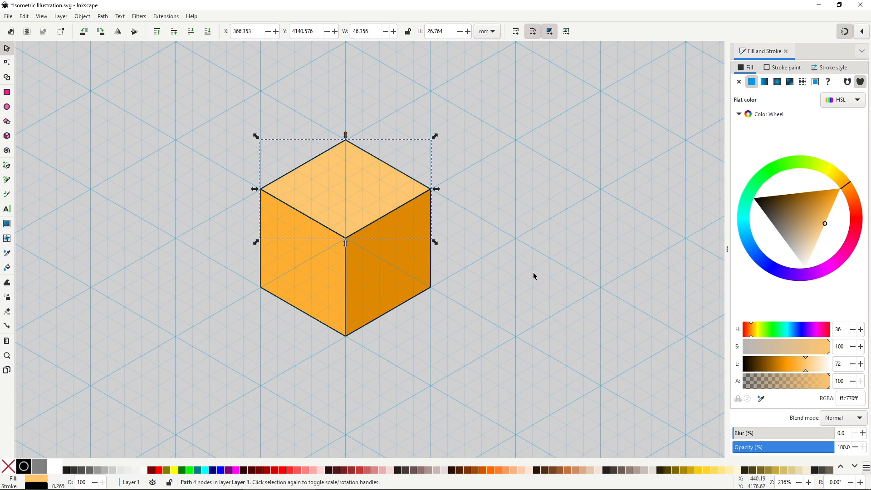
key(Escape)
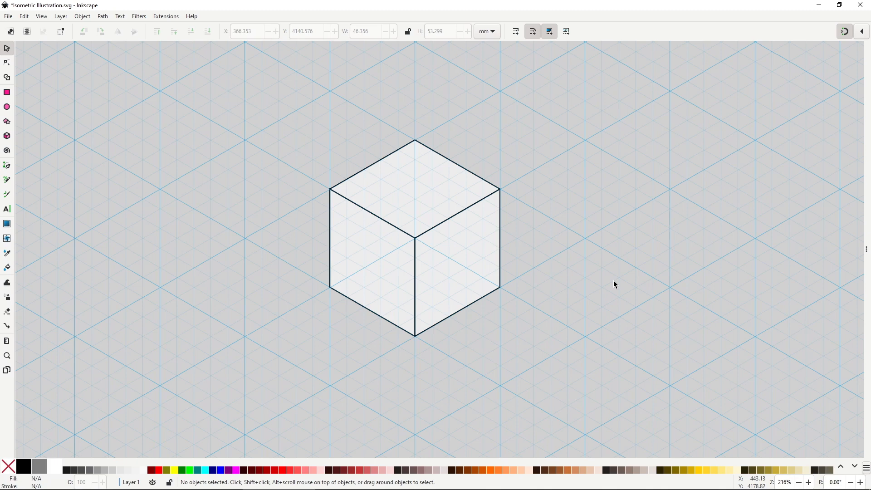
Step: Fill the cube's left face light orange, its right face darker orange and its top face pale peach using palette swatches
click(381, 255)
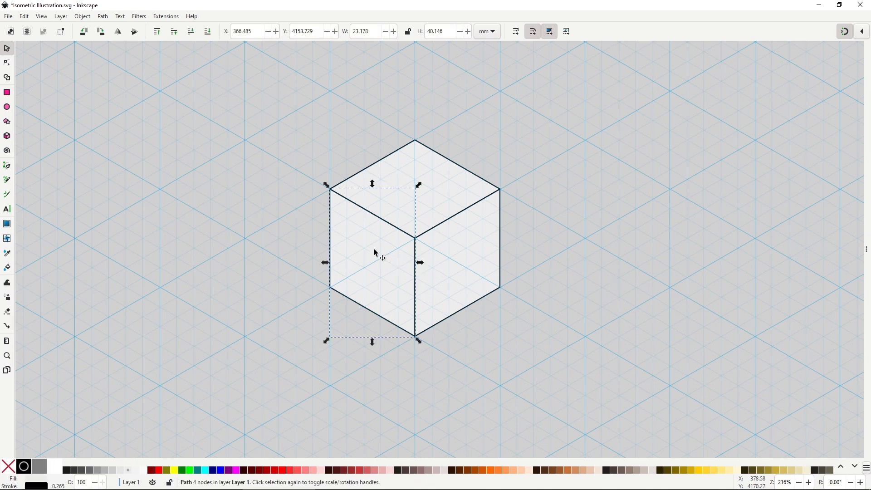
click(516, 474)
click(457, 273)
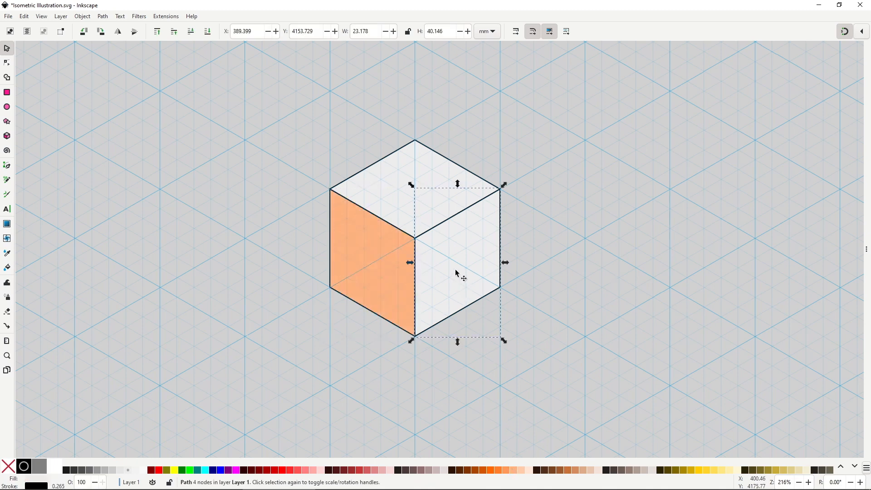
click(499, 471)
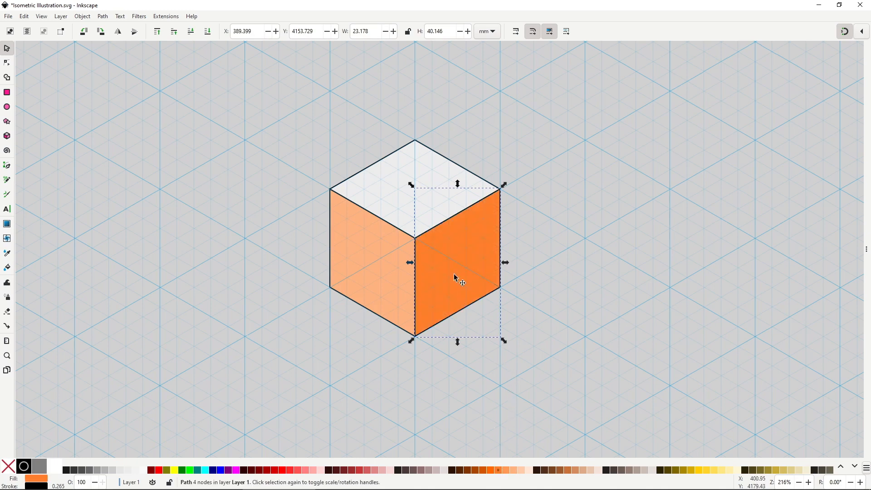
click(399, 195)
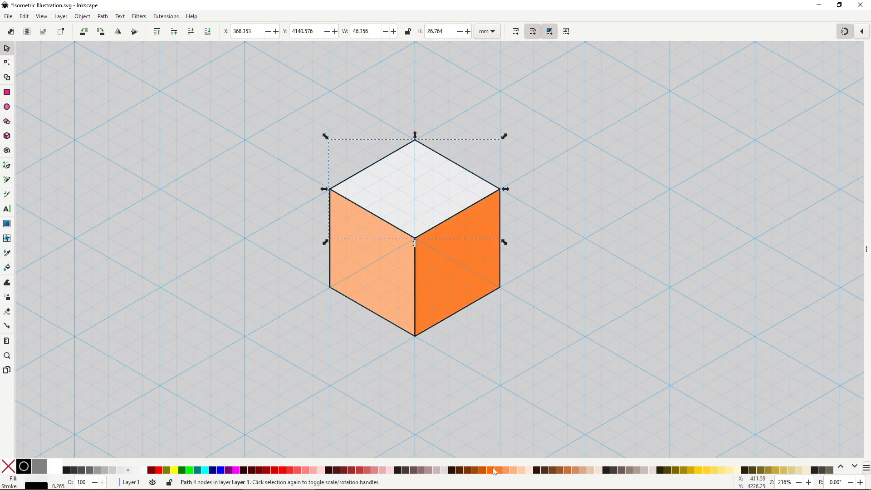
click(522, 471)
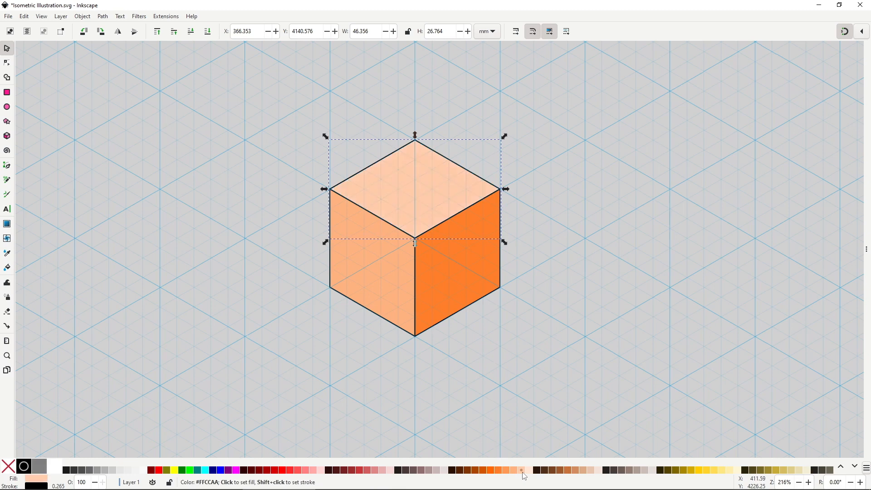
click(528, 471)
click(535, 369)
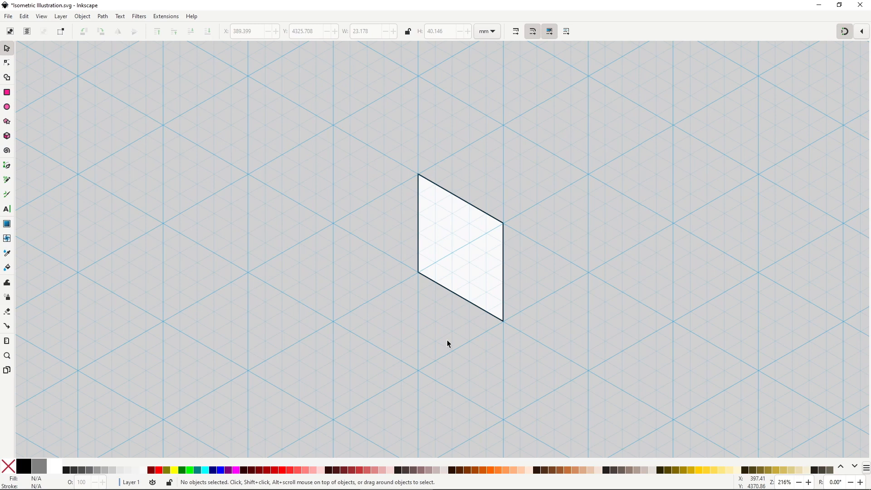
Step: Open the Path Effects options, select the white parallelogram and show the list of live path effects
click(103, 17)
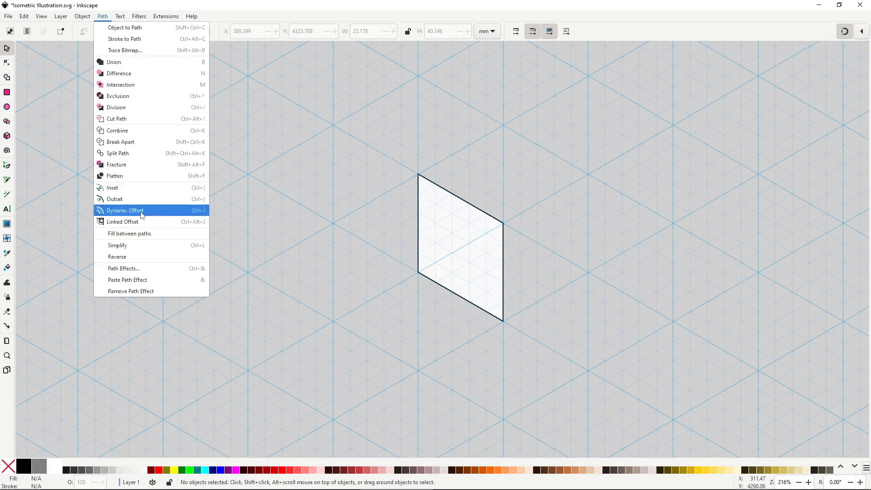
click(139, 268)
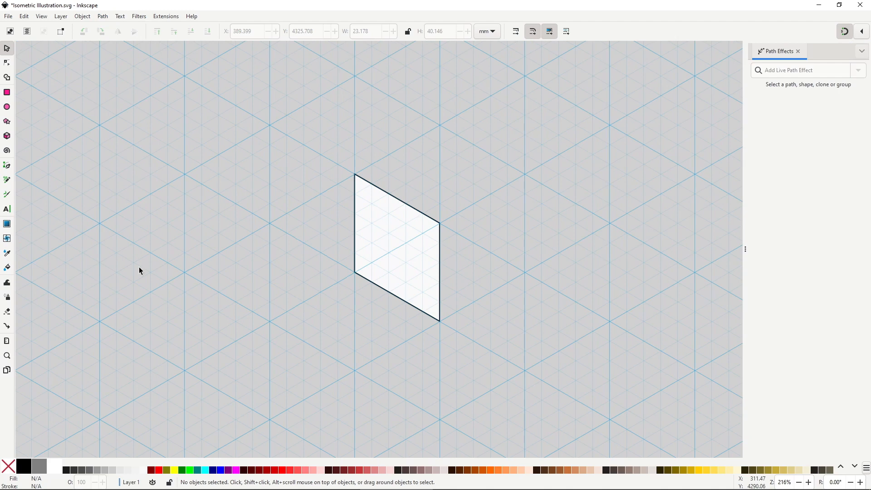
click(389, 258)
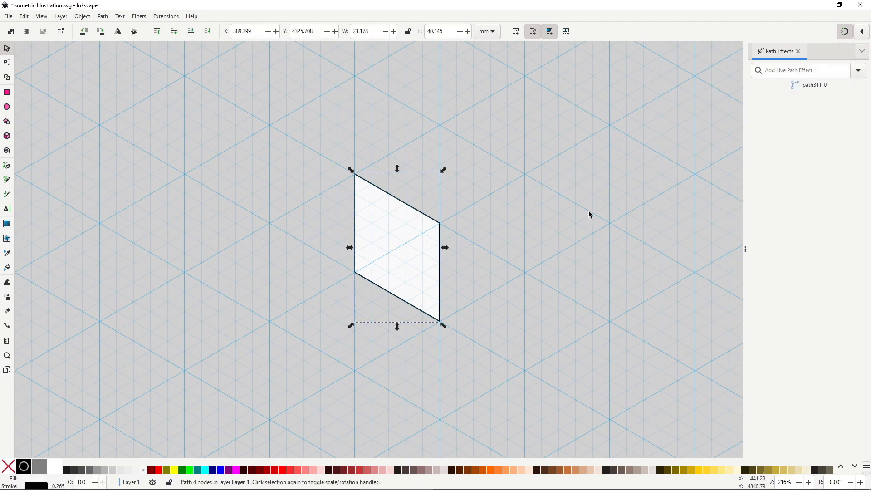
click(859, 70)
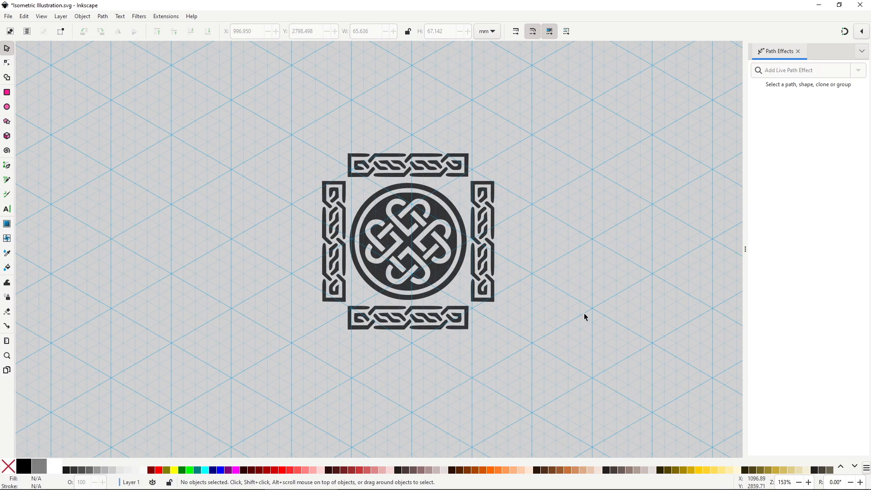
Step: Check whether the knot emblem's central circle and its four border strips are separate objects
click(432, 236)
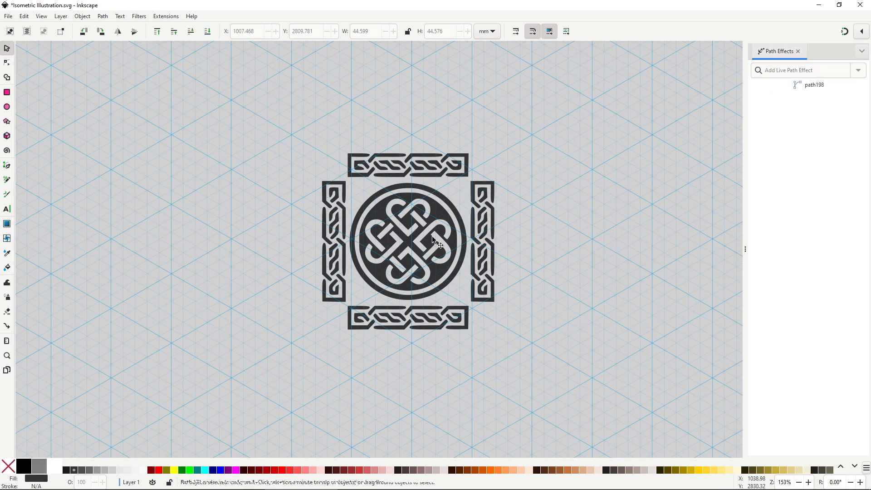
click(415, 160)
click(338, 231)
click(483, 247)
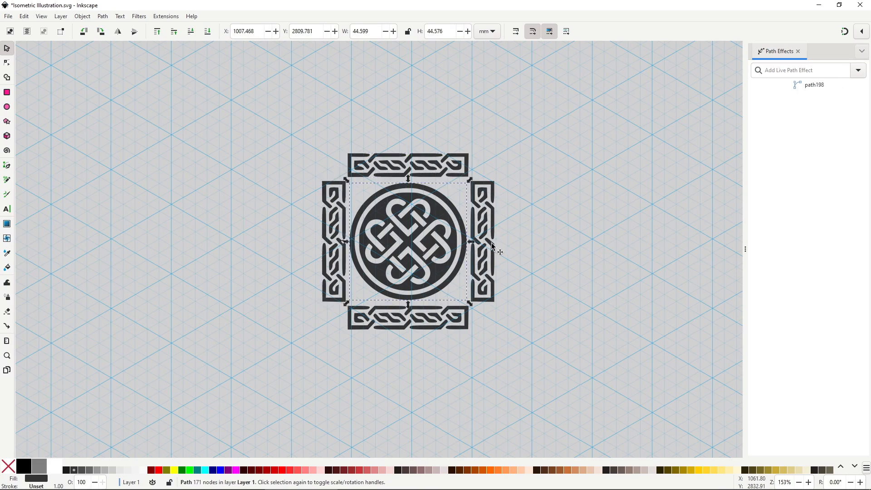
click(451, 320)
click(525, 343)
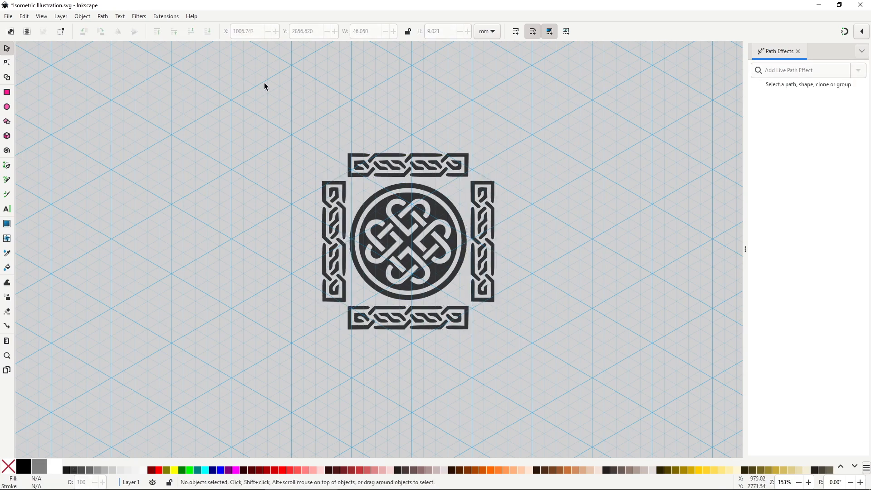
Step: Group the knot emblem's circle and four border strips, and add the Perspective/Envelope path effect to the group
drag(266, 83, 574, 381)
key(ctrl+g)
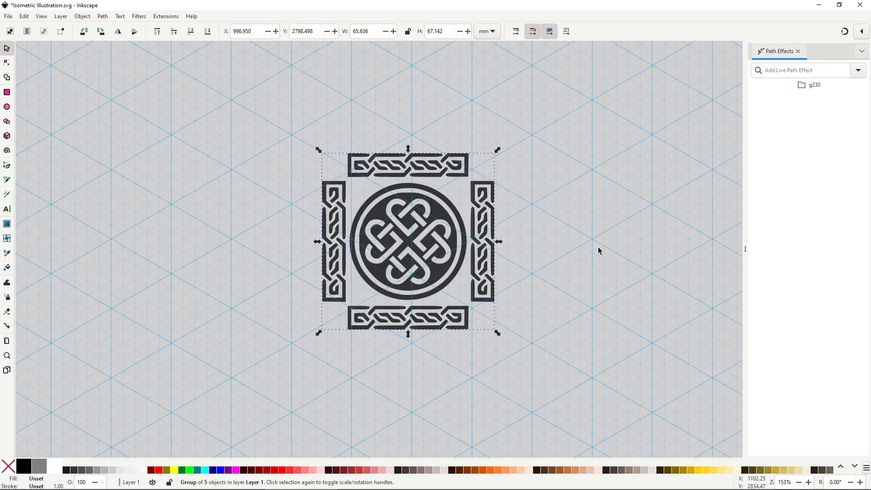
click(859, 70)
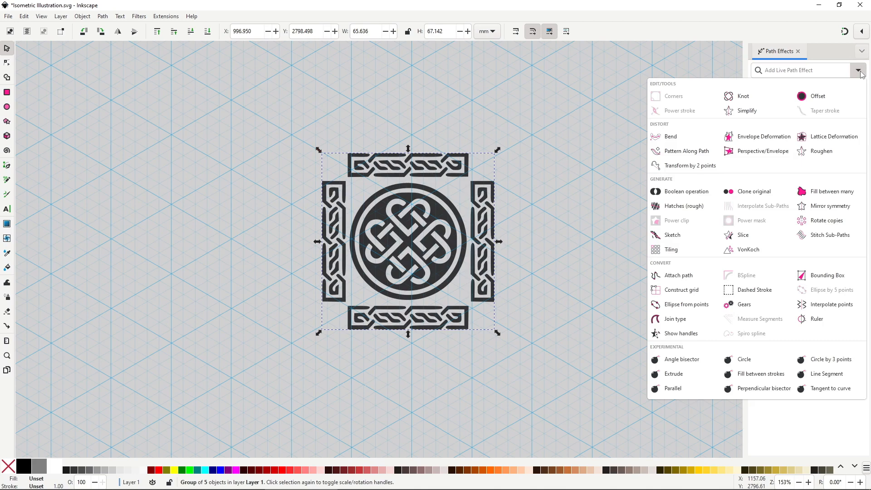
click(761, 157)
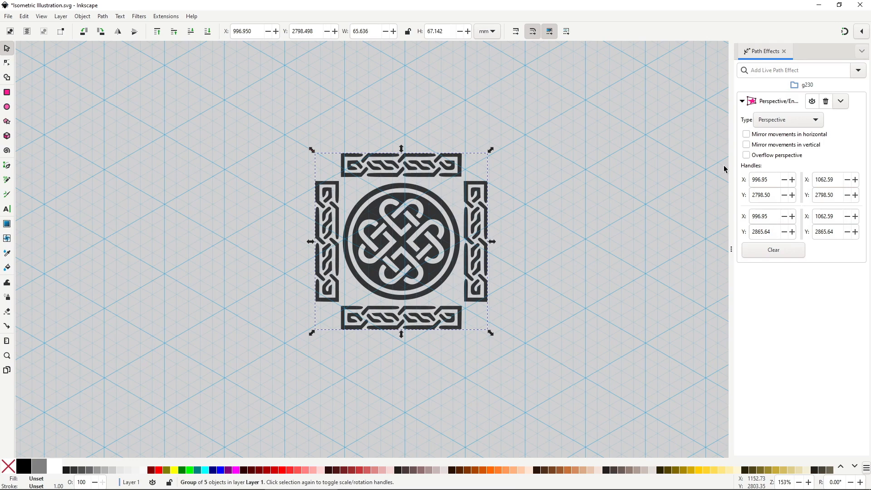
Step: Try distorting the knot emblem group by moving its two upper perspective handles, and undo both changes
key(n)
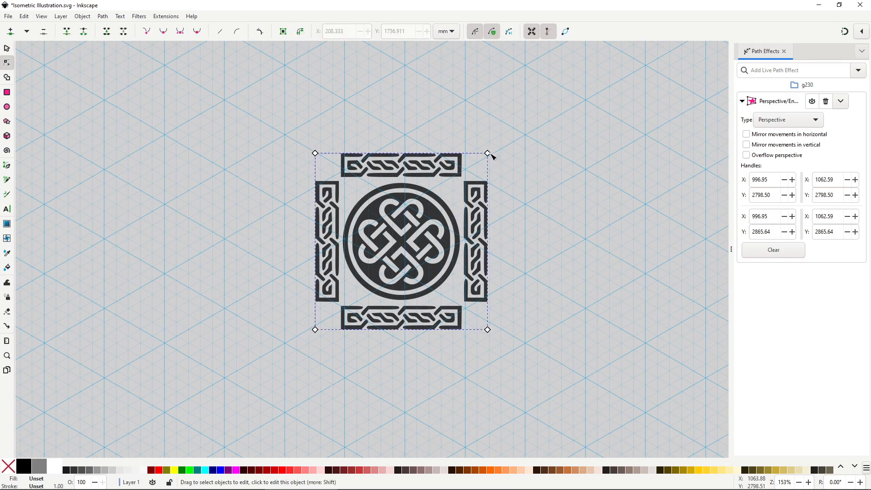
drag(488, 154, 440, 126)
drag(314, 154, 277, 188)
key(ctrl+z)
key(ctrl+z)
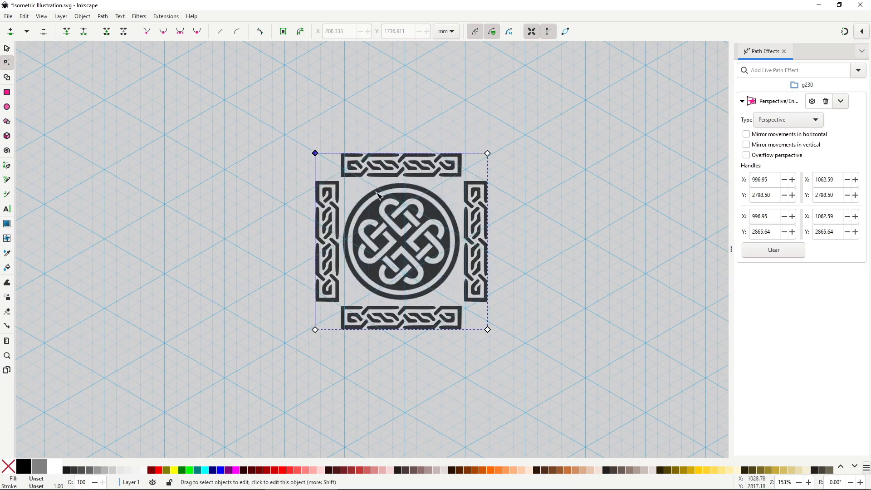
Step: Enable snapping and snap the emblem's four perspective handles to grid intersections so it forms an upright, left-facing isometric parallelogram
drag(315, 153, 345, 99)
key(percent)
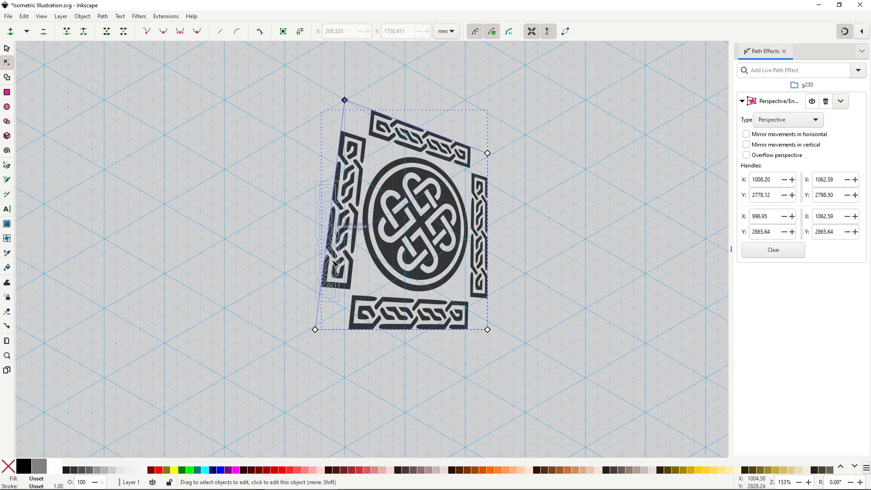
drag(315, 329, 345, 239)
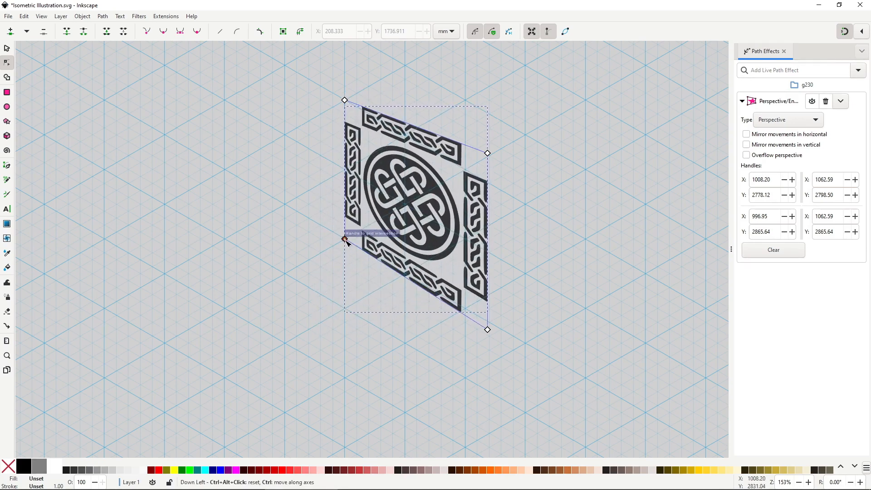
drag(488, 329, 466, 308)
drag(487, 153, 465, 169)
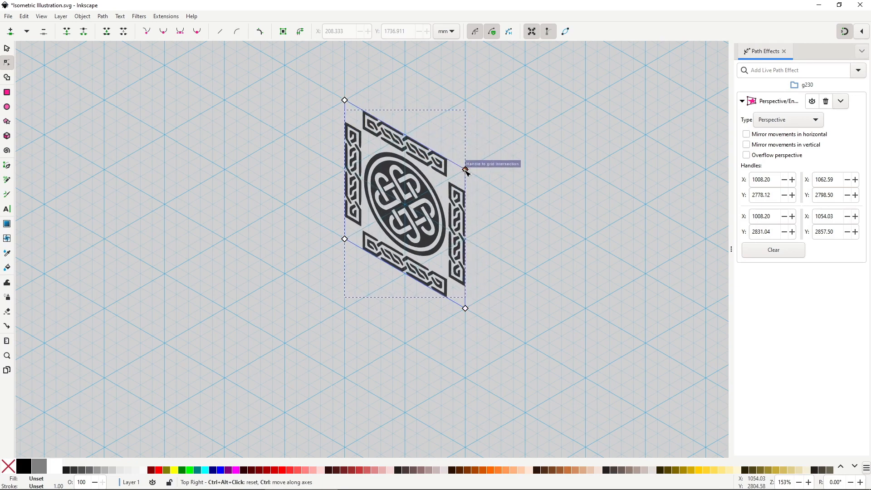
drag(483, 259, 514, 306)
scroll(480, 278, up, 1)
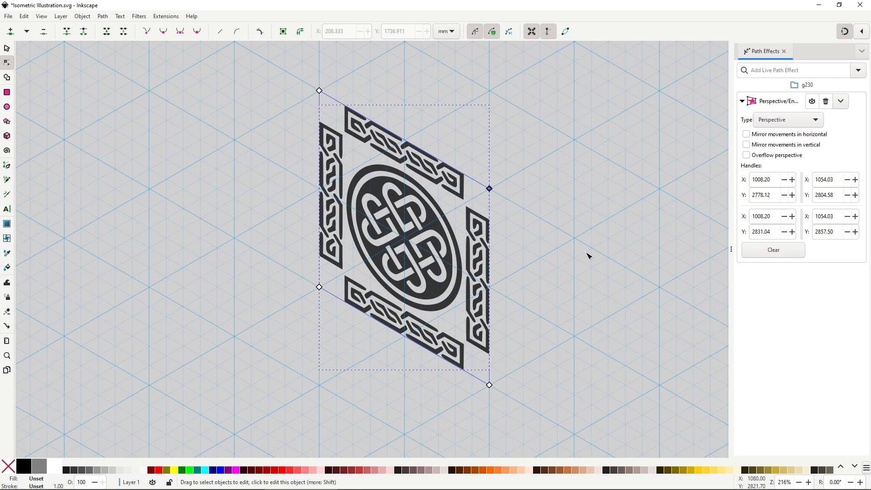
Step: Turn on path outline display and open the emblem's central circle and four border strips together for node editing
click(437, 225)
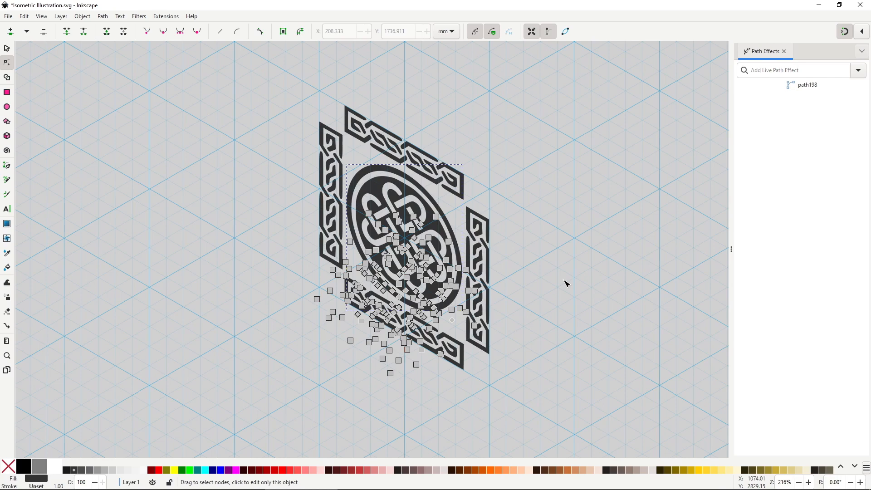
click(567, 32)
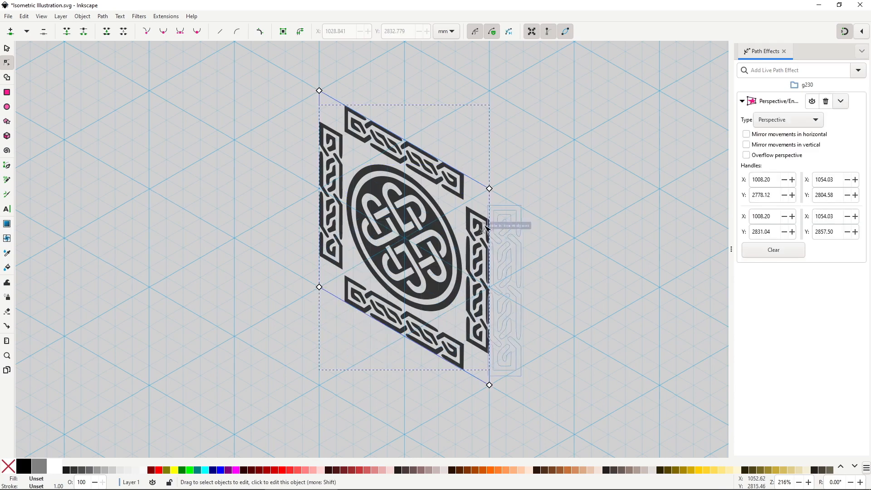
click(476, 215)
shift+click(429, 211)
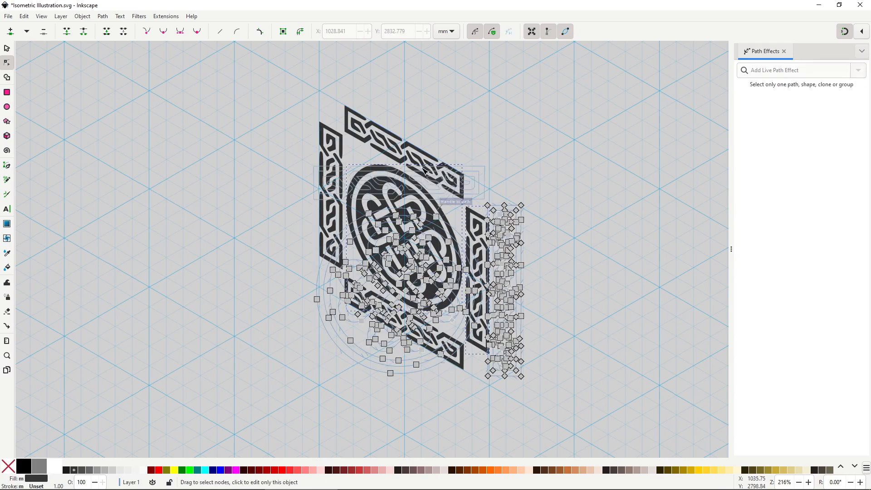
shift+click(395, 153)
shift+click(330, 155)
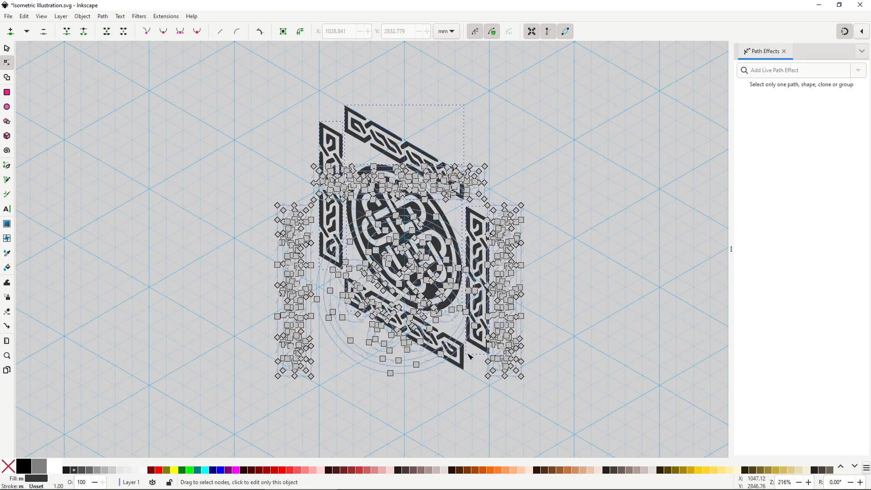
shift+click(460, 362)
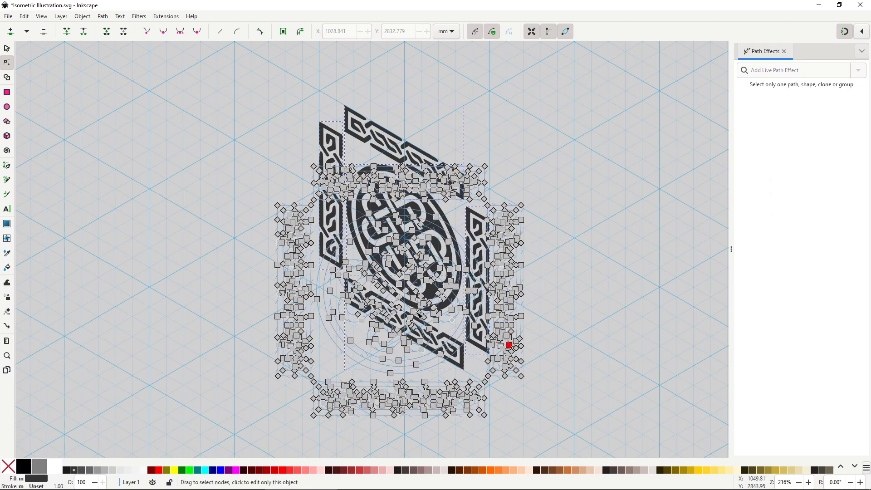
Step: Move all nodes of the emblem's five original outlines clear of the projected emblem, and deselect them
drag(217, 92, 622, 464)
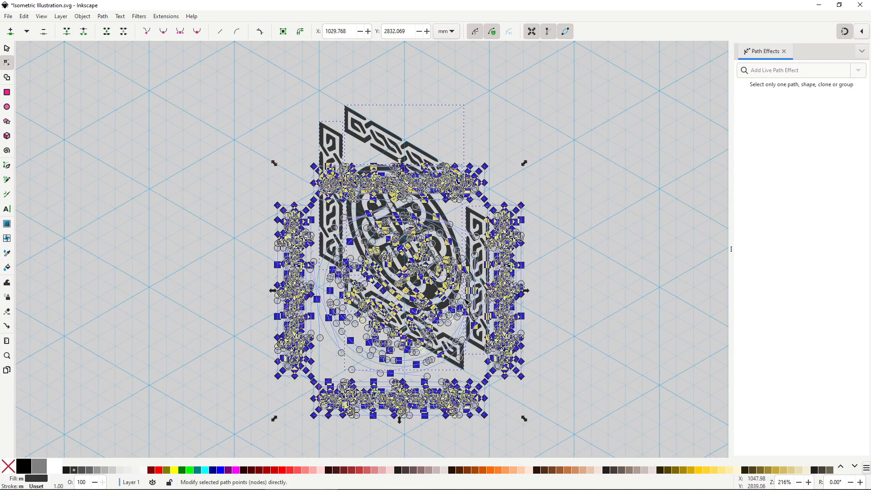
drag(480, 272, 218, 247)
drag(294, 255, 338, 234)
key(Escape)
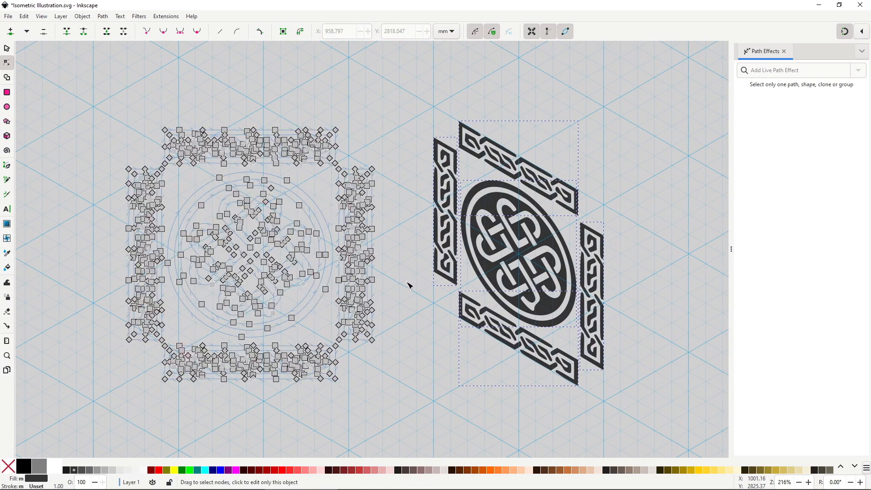
key(Escape)
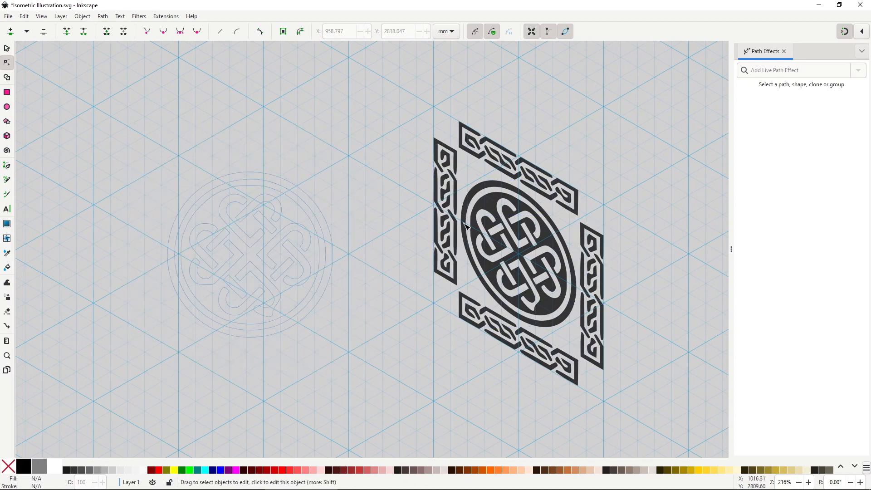
Step: Try moving a single node on the central circle's original outline, and undo the change
click(285, 206)
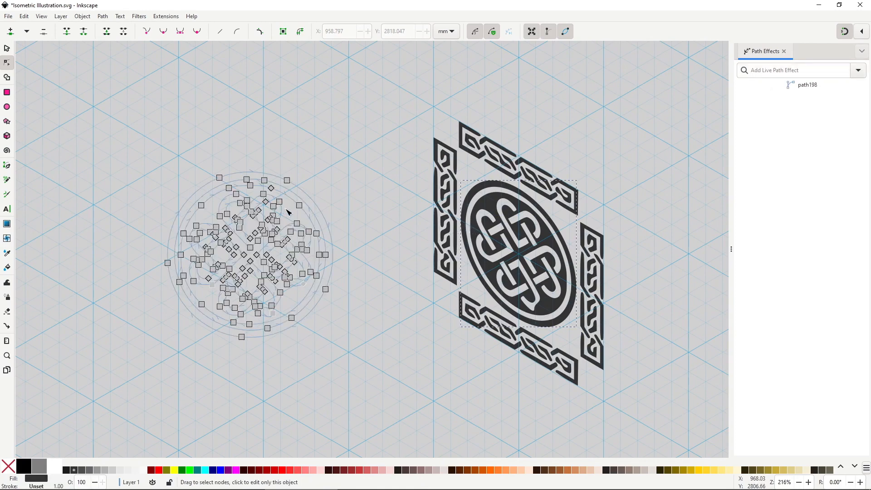
drag(287, 182, 295, 172)
key(ctrl+z)
drag(299, 206, 299, 205)
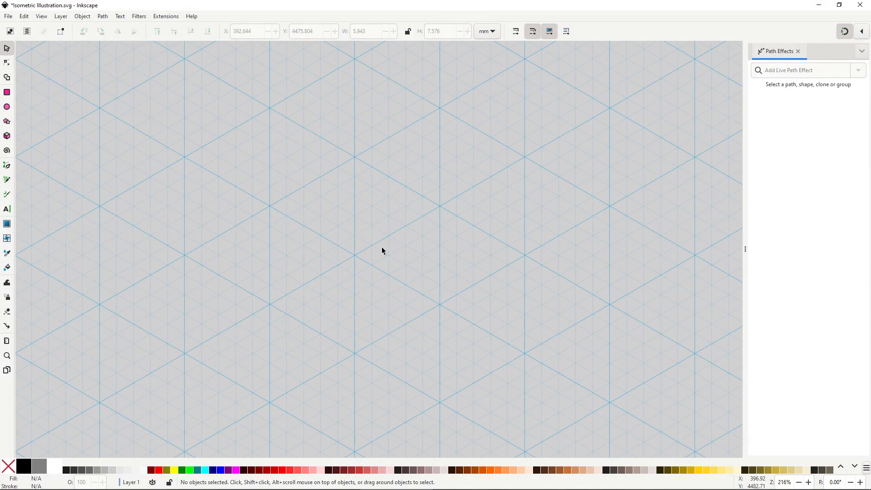
Step: Add the text "Hello!" in 30 pt Arial on an empty area of the grid
click(7, 209)
click(355, 242)
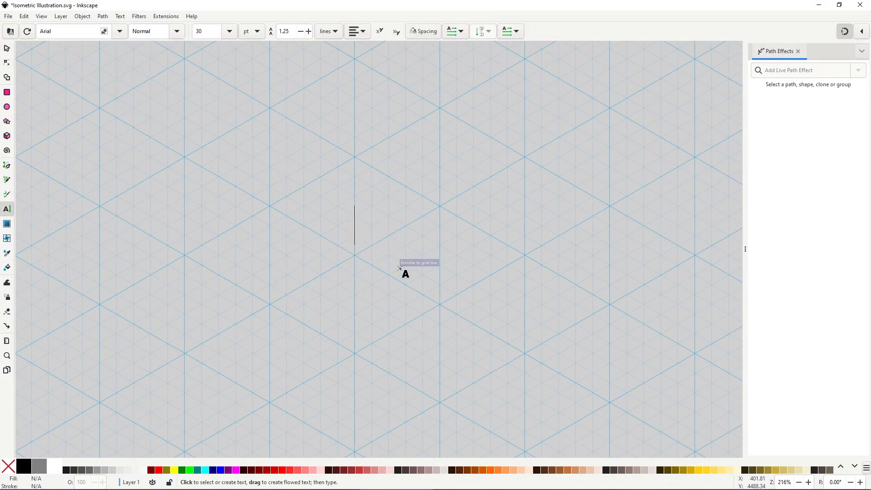
text(Hello!)
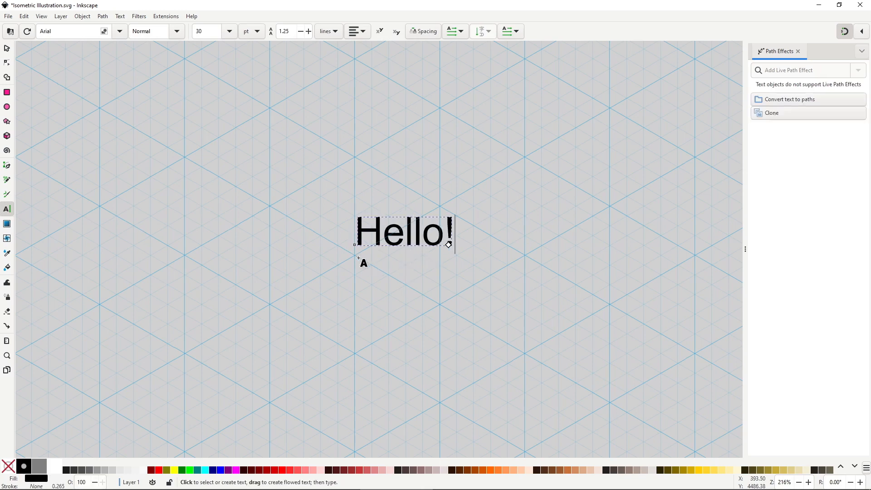
click(7, 48)
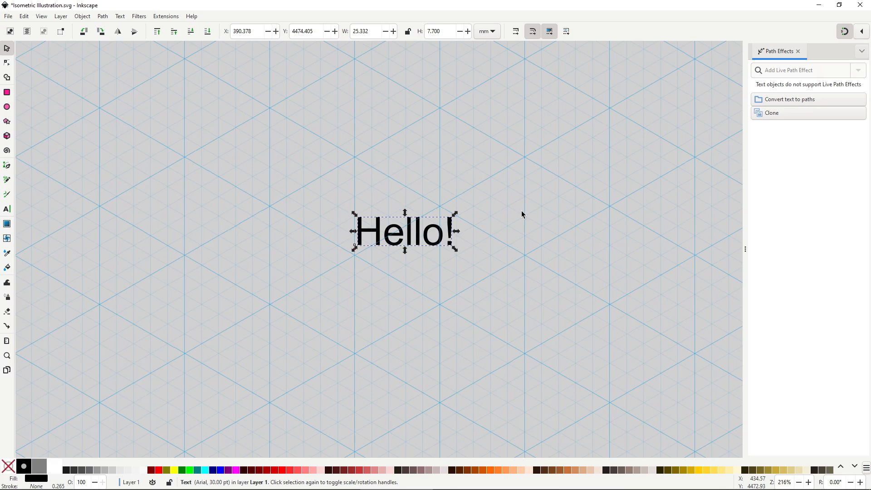
Step: Convert the "Hello!" text to paths and inspect the nodes of its letters
click(773, 105)
key(n)
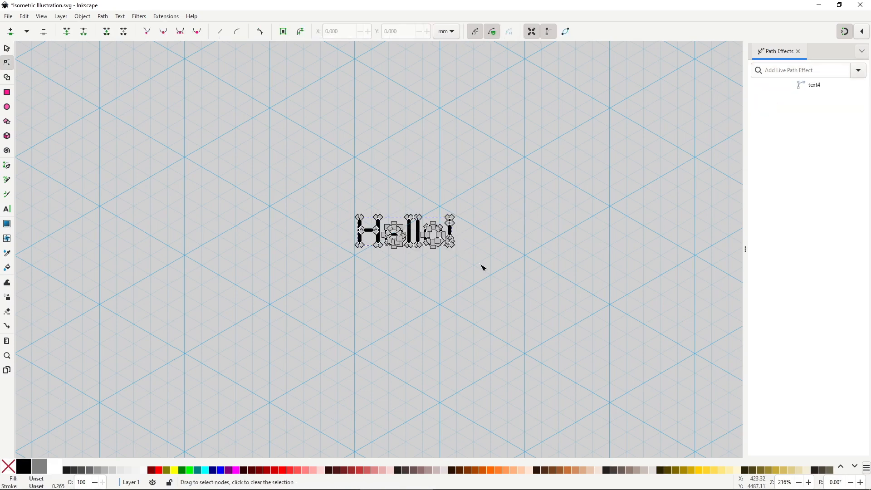
scroll(479, 257, up, 3)
drag(307, 293, 386, 302)
scroll(386, 302, down, 2)
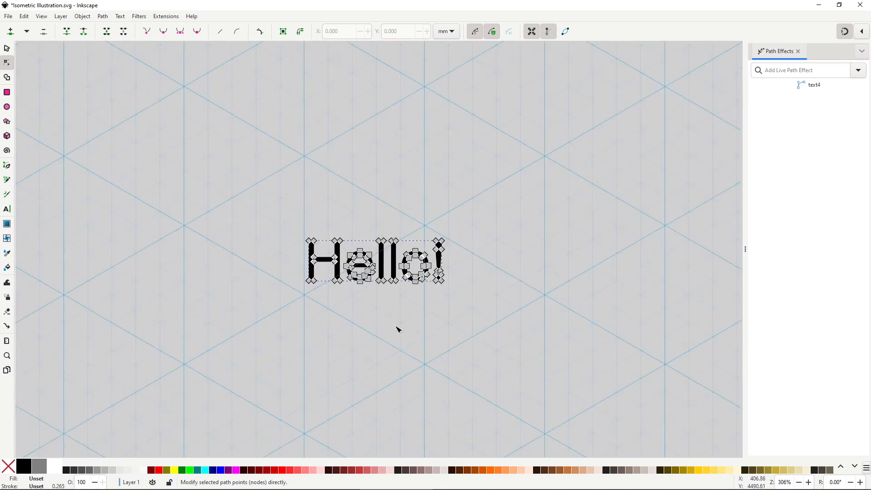
drag(406, 363, 401, 321)
Step: Add the Perspective/Envelope effect to the "Hello!" path and snap its right-hand handles down to the grid for an isometric slant
click(858, 70)
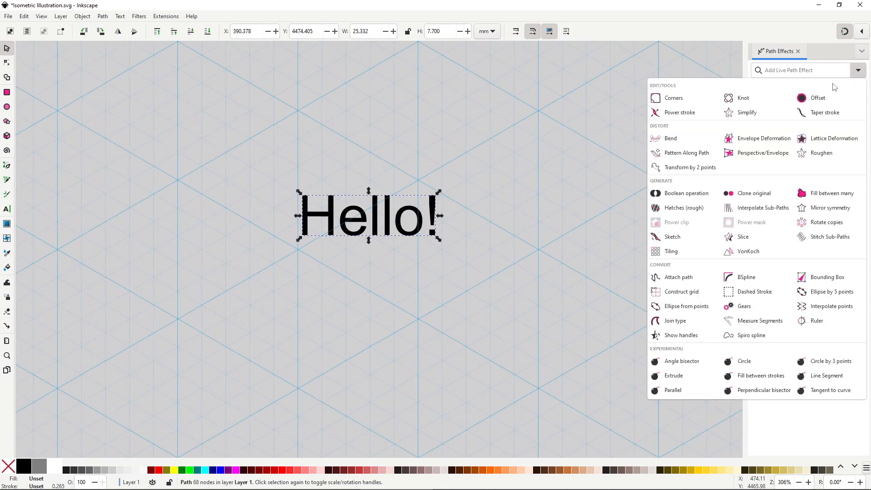
click(752, 153)
key(n)
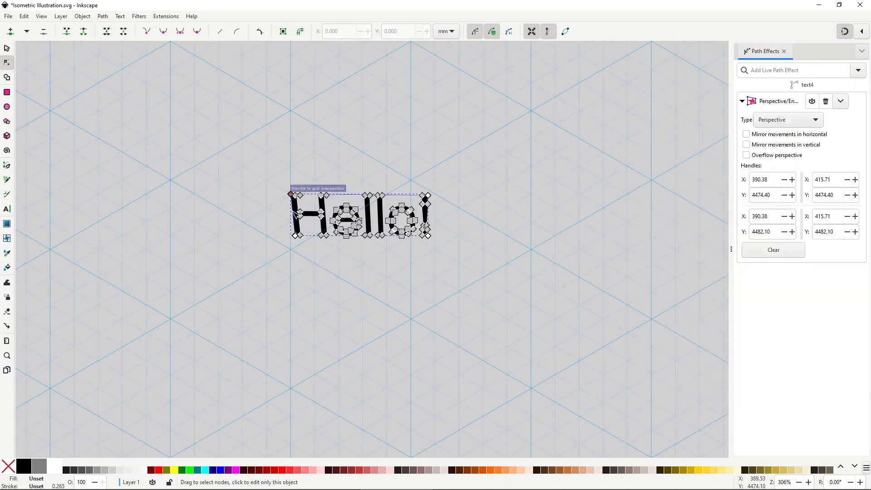
drag(427, 236, 411, 318)
drag(428, 195, 411, 263)
key(s)
click(442, 340)
drag(443, 344, 475, 312)
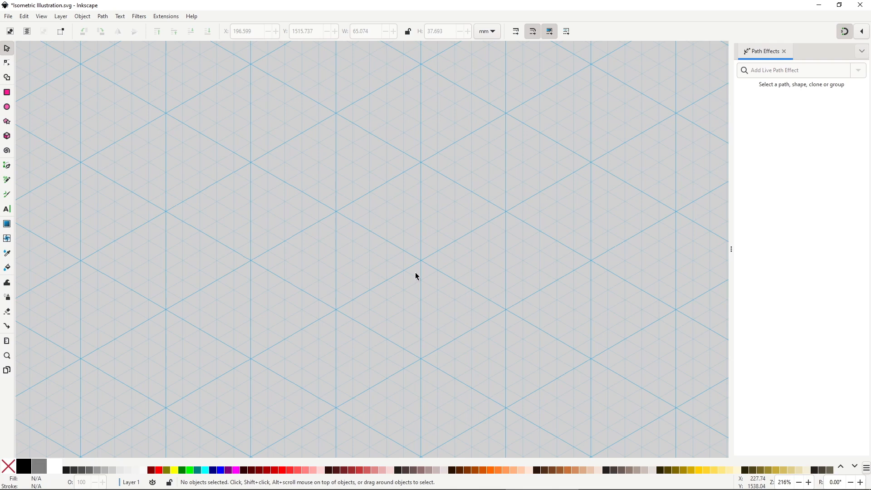
Step: Draw a circle about 43 mm in diameter on an empty area and move it to the middle of the view
click(7, 107)
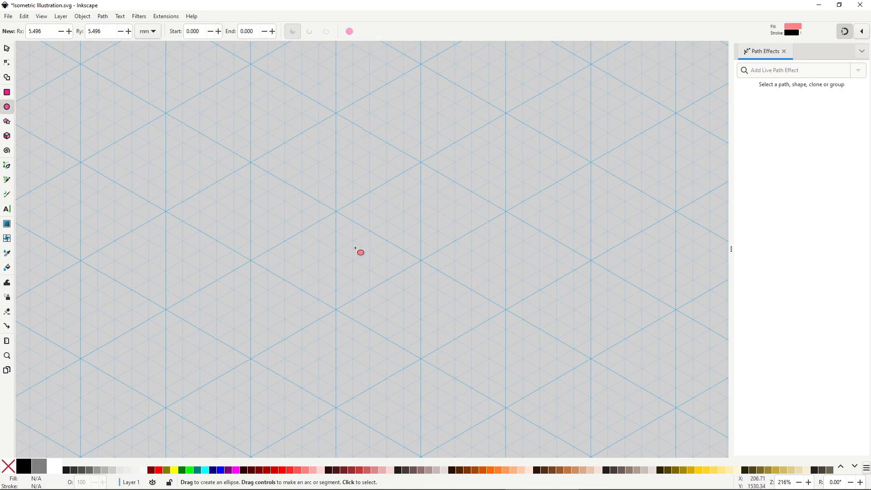
drag(387, 211, 548, 376)
click(7, 48)
drag(468, 292, 382, 251)
click(7, 106)
Step: Draw a rectangle over the circle's lower half, match it to the circle's width and lower edge, and union the two shapes
click(7, 92)
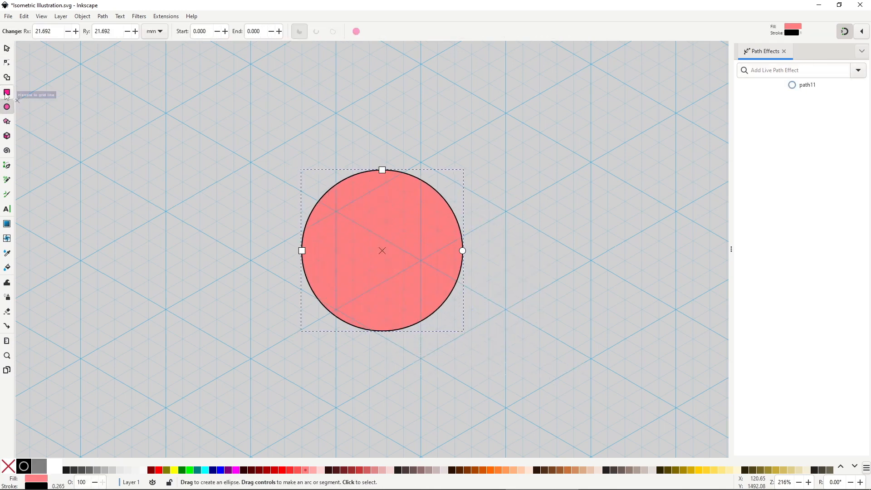
drag(284, 221, 464, 334)
key(s)
drag(322, 230, 339, 258)
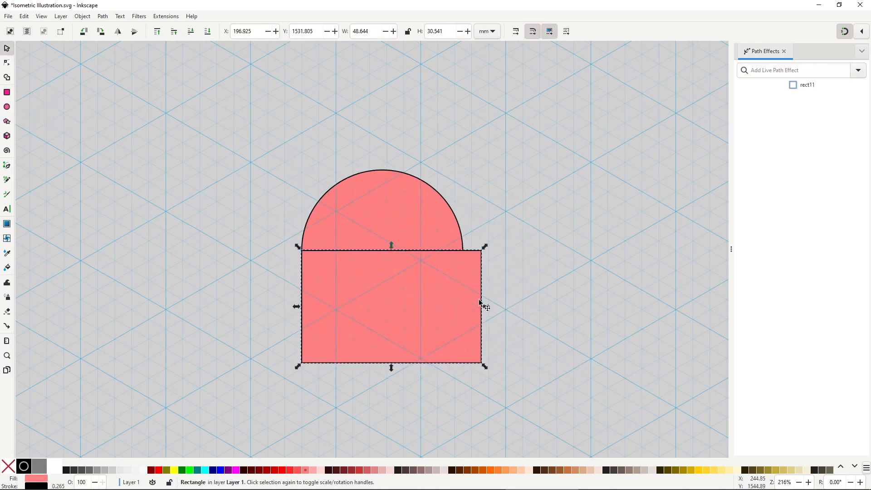
drag(485, 305, 468, 305)
drag(383, 366, 379, 338)
shift+click(363, 218)
key(ctrl+plus)
Step: Place two equal round eyes side by side on the arched shape and subtract them from it
click(7, 107)
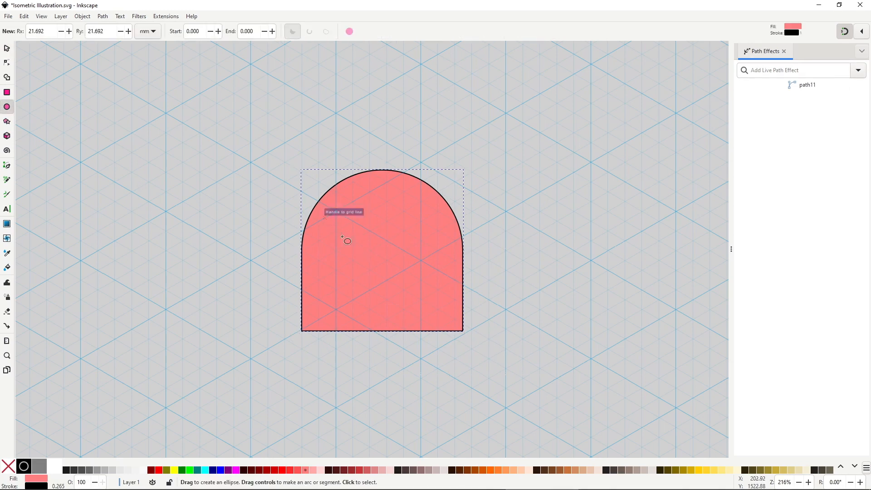
key(s)
mouse_move(344, 240)
mouse_down()
mouse_move(368, 264)
mouse_move(413, 245)
mouse_up()
key(ctrl+d)
shift+click(354, 247)
shift+click(388, 281)
key(ctrl+minus)
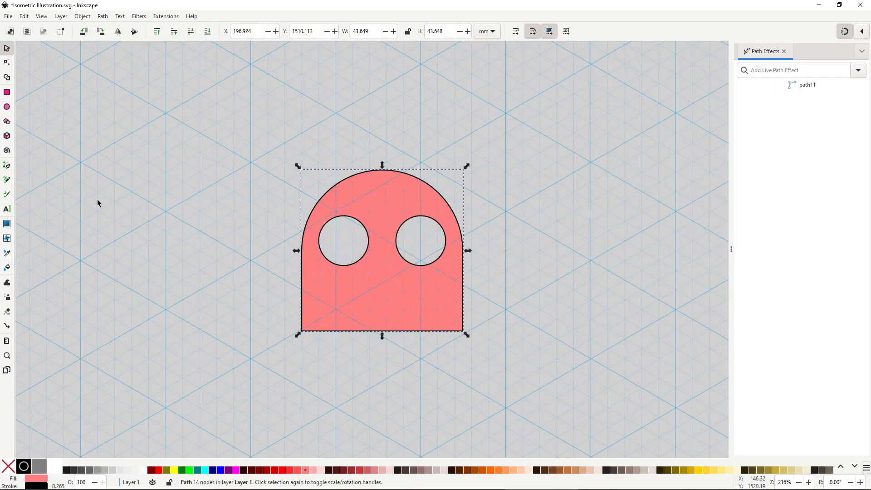
Step: Draw a closed, downward-pointing triangle below the eyes as the mouth, using the Pen tool
click(7, 165)
click(318, 280)
click(455, 279)
click(387, 318)
click(318, 280)
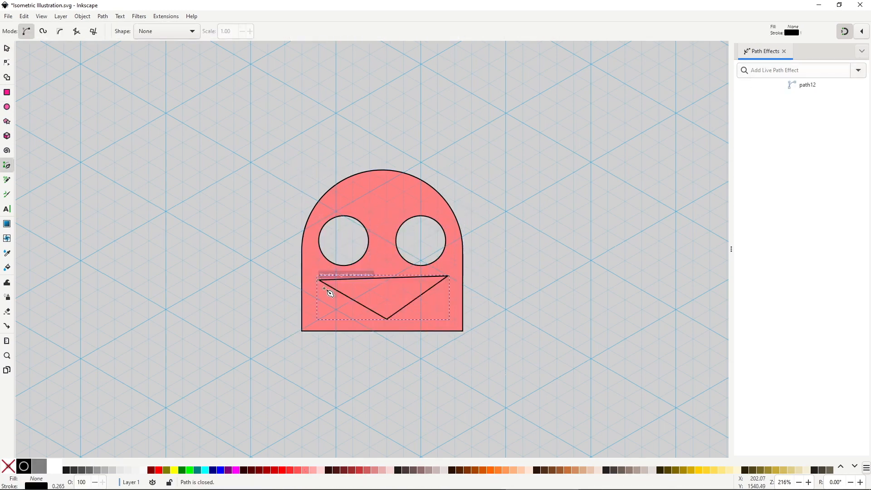
Step: Curve the mouth's lower point into a smile, then shrink the mouth and center it below the eyes
key(n)
drag(386, 319, 430, 320)
drag(389, 277, 388, 293)
key(ctrl+z)
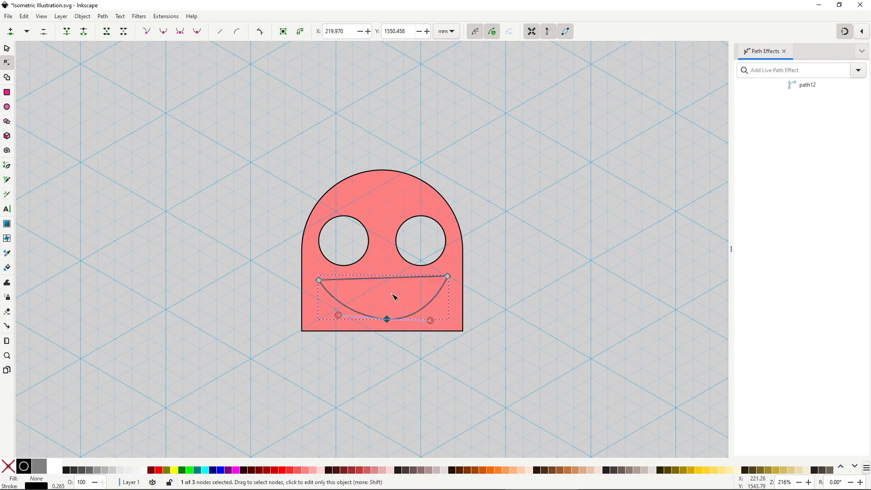
key(s)
drag(452, 323, 382, 315)
key(n)
key(s)
key(Escape)
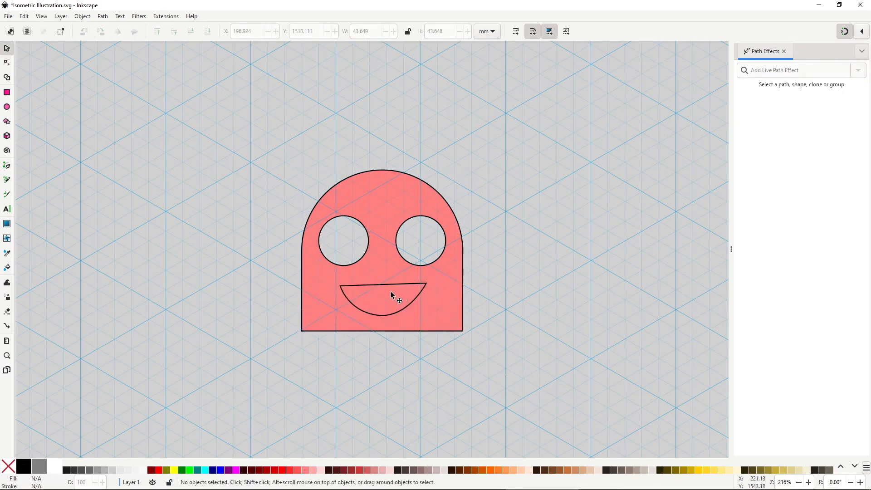
Step: Subtract the smiling mouth from the arched face shape
click(390, 295)
shift+click(446, 307)
key(ctrl+minus)
Step: Add the Perspective/Envelope effect to the face and snap its four corners to grid intersections as a left-facing isometric plane
click(857, 72)
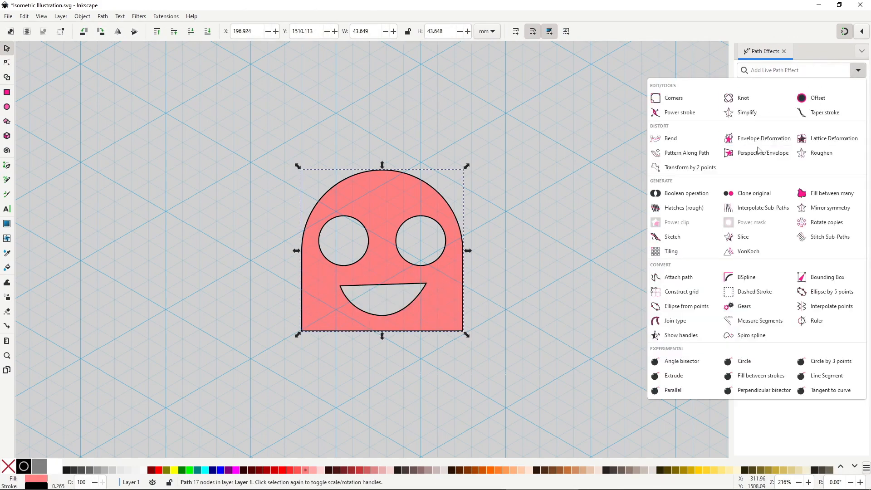
click(744, 153)
key(n)
drag(301, 170, 251, 162)
drag(301, 331, 251, 359)
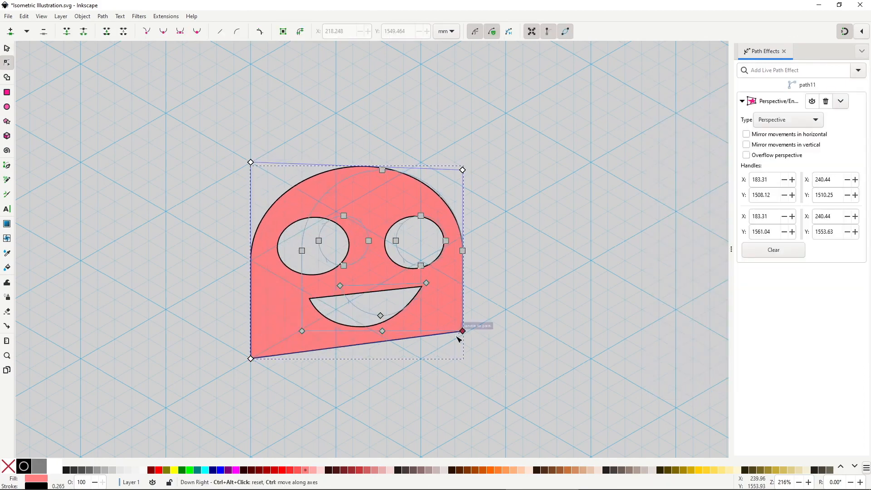
drag(462, 331, 421, 455)
drag(462, 170, 421, 262)
Step: Duplicate the isometric face and place the copy behind the original, offset about 10.6 mm along the grid's depth axis
key(s)
drag(444, 437, 437, 373)
click(425, 379)
click(391, 364)
key(ctrl+d)
key(Page_Down)
click(456, 367)
Step: Draw a closed four-sided face bridging the right edges of the front and rear faces, and fill it with their sampled color
key(b)
click(403, 398)
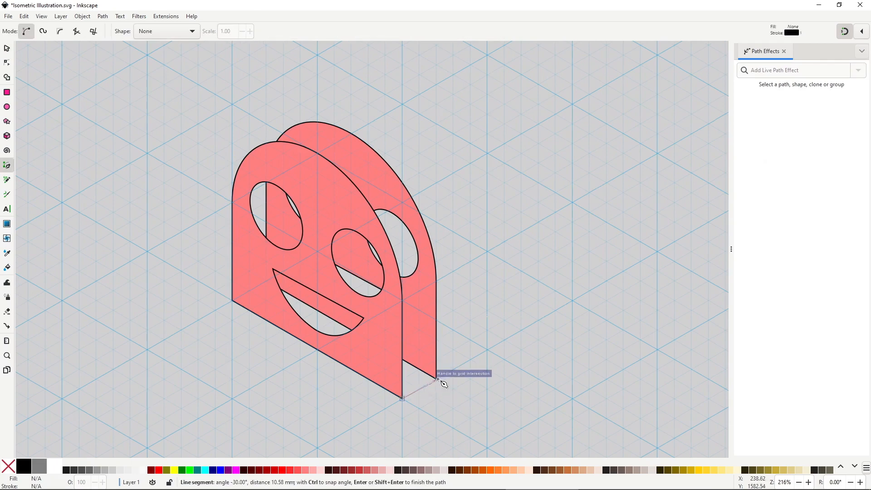
click(437, 379)
click(437, 280)
click(403, 300)
click(402, 398)
key(d)
click(430, 348)
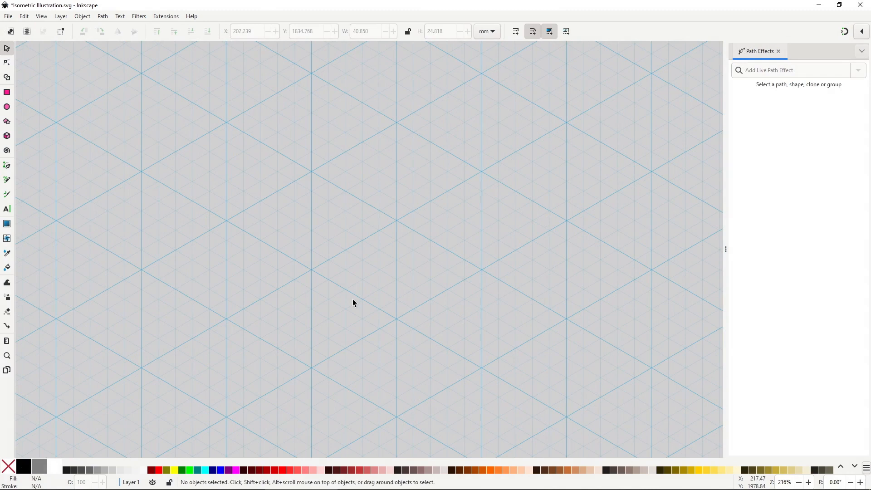
Step: Draw a closed freehand cross outline with four flared arms in an empty area of the isometric grid
key(b)
click(344, 367)
click(336, 249)
click(282, 253)
click(278, 208)
click(348, 228)
click(329, 118)
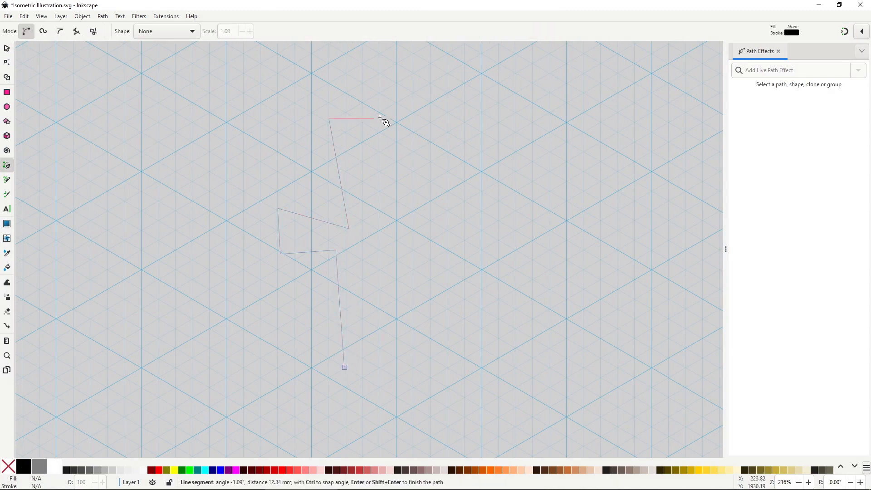
click(387, 117)
click(369, 227)
click(442, 211)
click(433, 261)
click(361, 243)
click(394, 372)
click(345, 367)
Step: Reposition the cross stem's left corner nodes and lower the top edge to shorten the upper arm
key(n)
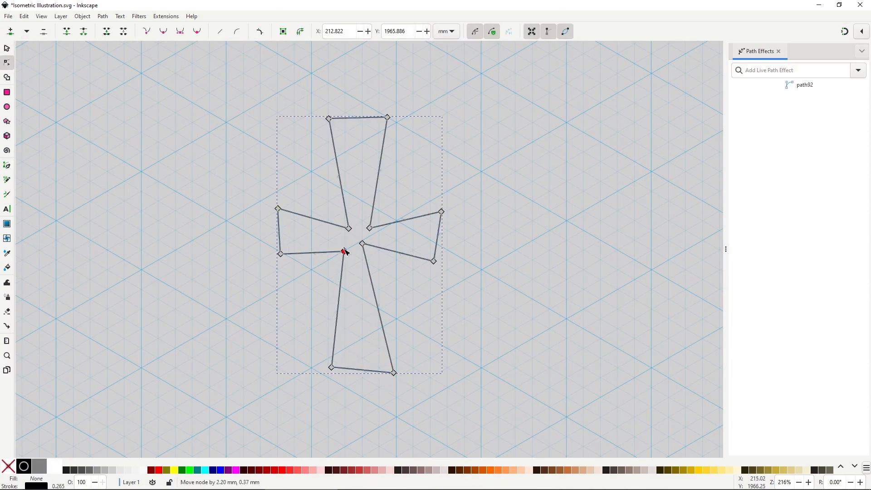
click(329, 119)
shift+click(387, 117)
drag(386, 117, 387, 164)
Step: Draw a closed five-sided polygon around the center of the cross
key(b)
click(370, 191)
click(402, 198)
click(398, 274)
click(322, 280)
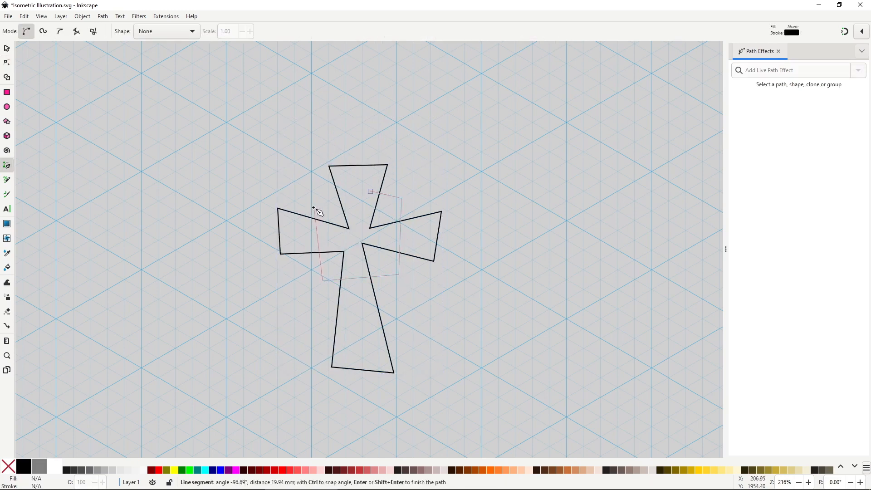
click(313, 207)
click(371, 191)
Step: Draw a larger closed five-sided polygon surrounding the first one
click(371, 174)
click(416, 189)
click(422, 302)
click(306, 289)
click(308, 190)
click(371, 174)
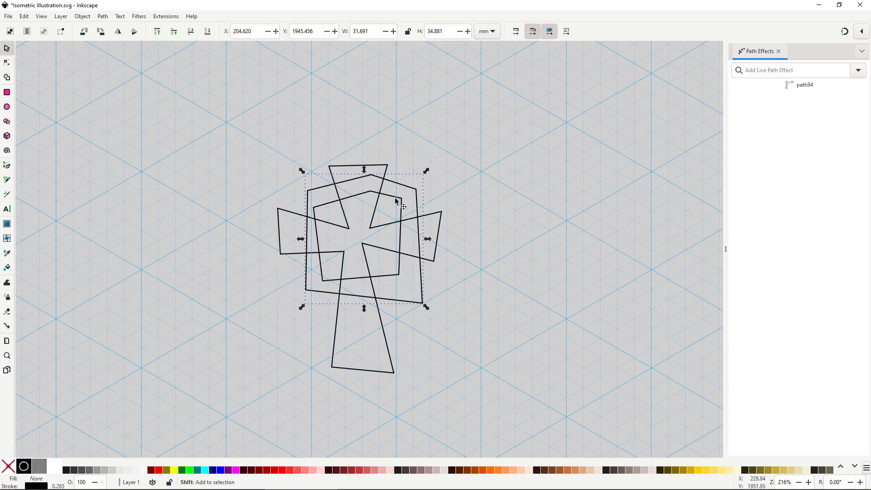
Step: Subtract the inner polygon from the outer one and unite the resulting ring with the cross
shift+click(395, 198)
click(434, 188)
click(401, 198)
shift+click(417, 193)
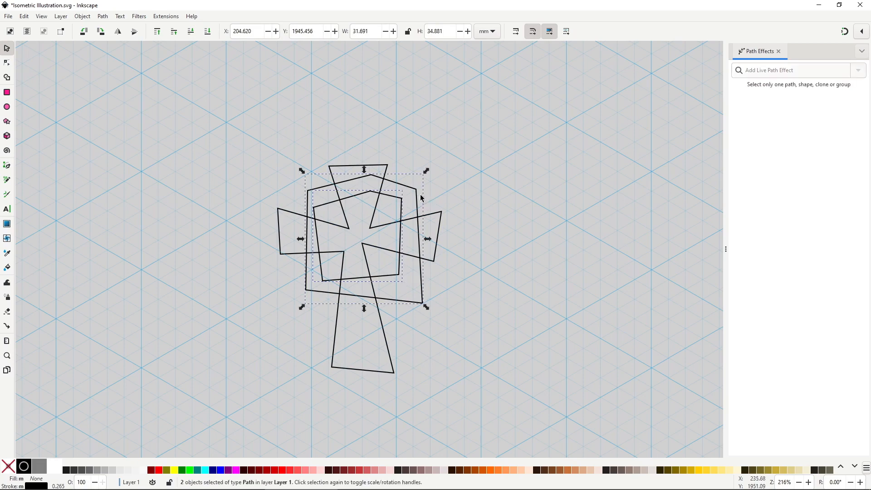
key(ctrl+minus)
shift+click(423, 216)
key(ctrl+plus)
Step: Raise the top edge of the ringed cross and widen both side arms by moving their corner nodes outward
key(n)
click(329, 166)
drag(387, 164, 387, 148)
click(450, 193)
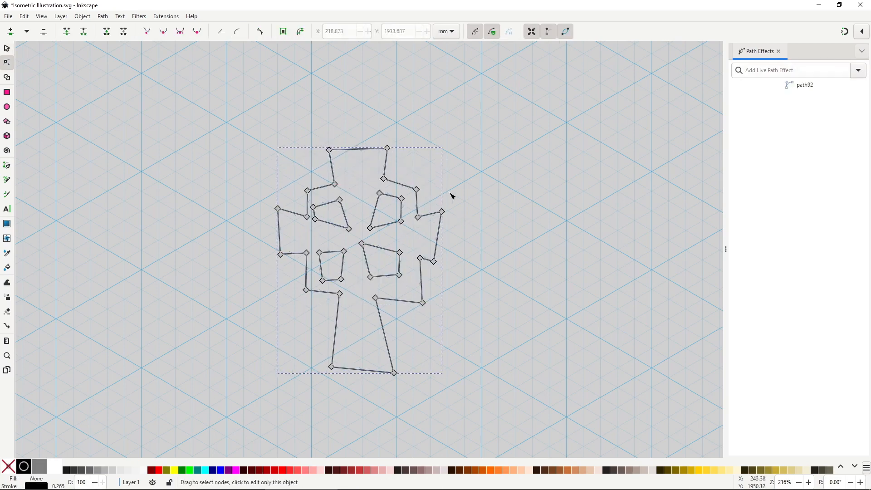
drag(442, 212, 466, 204)
drag(433, 261, 459, 274)
drag(278, 209, 253, 193)
drag(280, 254, 253, 259)
Step: Shrink the cross's central ring nodes, lengthen the stem downward and adjust the right arm's outer corners
drag(293, 172, 446, 320)
drag(427, 308, 418, 298)
drag(275, 353, 409, 398)
drag(394, 372, 396, 423)
click(451, 281)
click(451, 271)
drag(467, 203, 457, 212)
drag(460, 275, 468, 287)
key(s)
key(Escape)
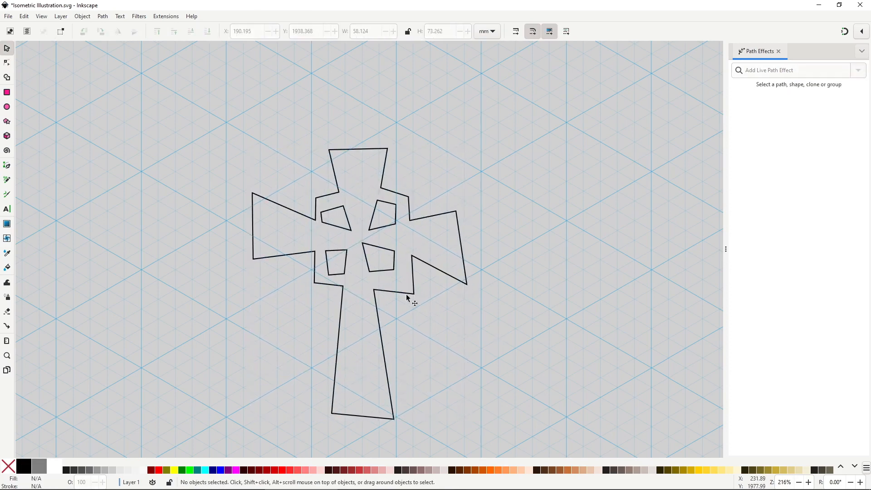
Step: Fill the cross with gray and keep its black stroke
click(406, 295)
click(105, 469)
shift+click(9, 467)
key(ctrl+z)
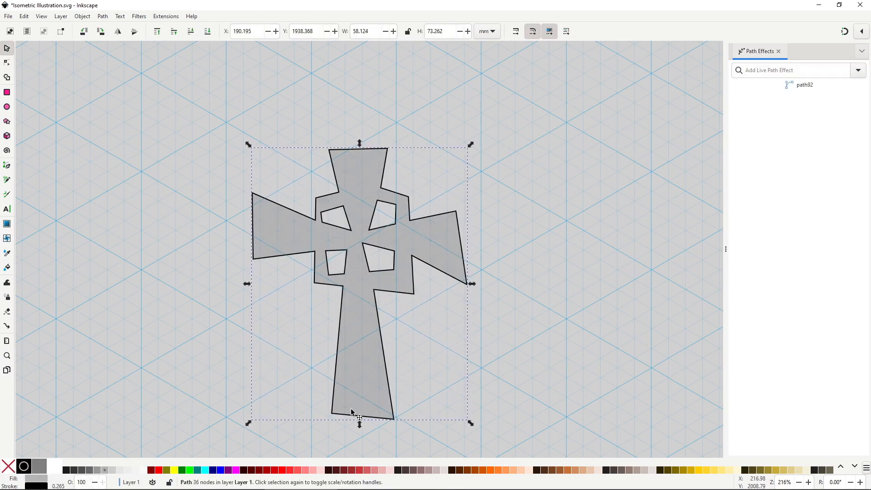
Step: Add the Perspective/Envelope effect to the cross and snap its four corners to grid intersections as a left-facing isometric plane
click(858, 70)
click(753, 151)
drag(258, 138, 226, 123)
key(shift+5)
drag(258, 408, 227, 417)
scroll(523, 355, down, 1)
drag(523, 355, 523, 303)
drag(478, 336, 484, 445)
drag(479, 144, 485, 239)
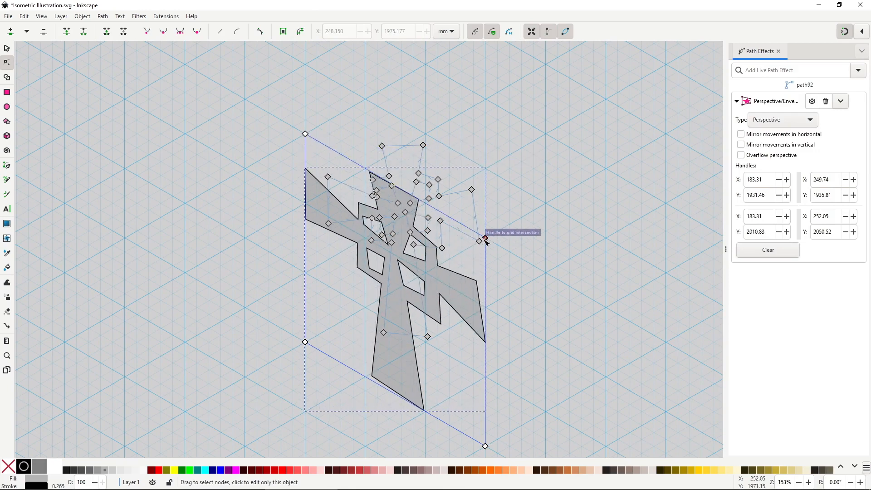
Step: Duplicate the isometric cross, offset the copy up along the grid's depth axis and lower it behind the original
key(s)
key(Escape)
drag(513, 354, 510, 322)
click(386, 274)
key(ctrl+d)
drag(387, 274, 412, 260)
key(Page_Down)
key(Escape)
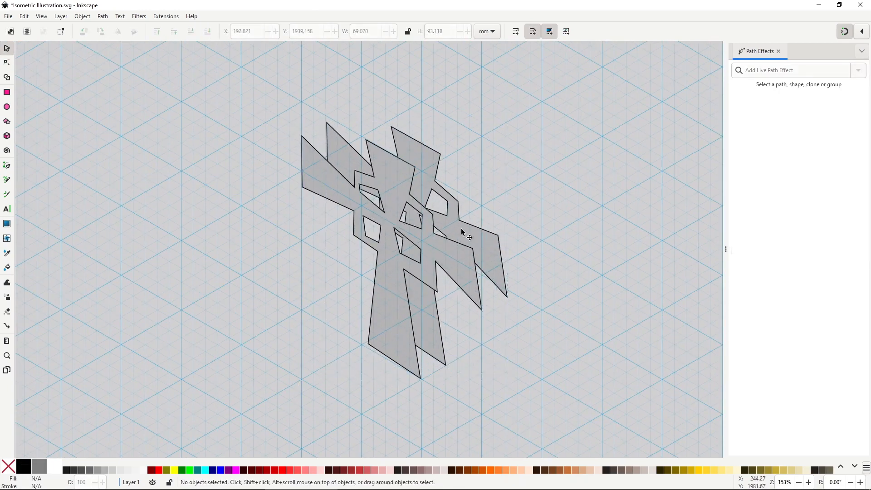
Step: Fill the rear cross with 10% Gray and draw a light face bridging the upper edges of the left arms
click(461, 229)
click(127, 470)
key(Escape)
key(b)
click(302, 136)
click(326, 122)
click(381, 164)
click(355, 186)
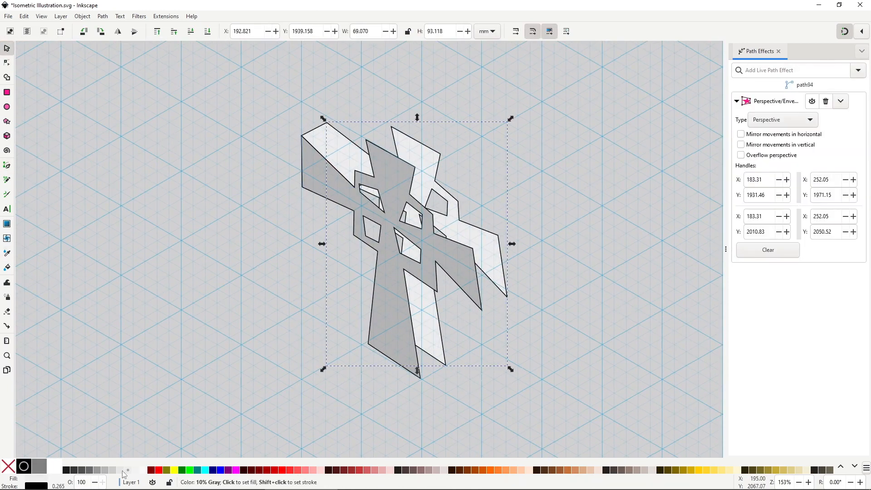
Step: Fill the rear cross dark gray and draw a closed four-sided face joining the top edges of both crosses
click(89, 470)
key(b)
click(366, 140)
click(391, 126)
click(440, 154)
click(415, 167)
click(366, 140)
Step: Draw the ledge face at the ring's upper-left corner and color it and the top face by sampling existing faces
click(355, 170)
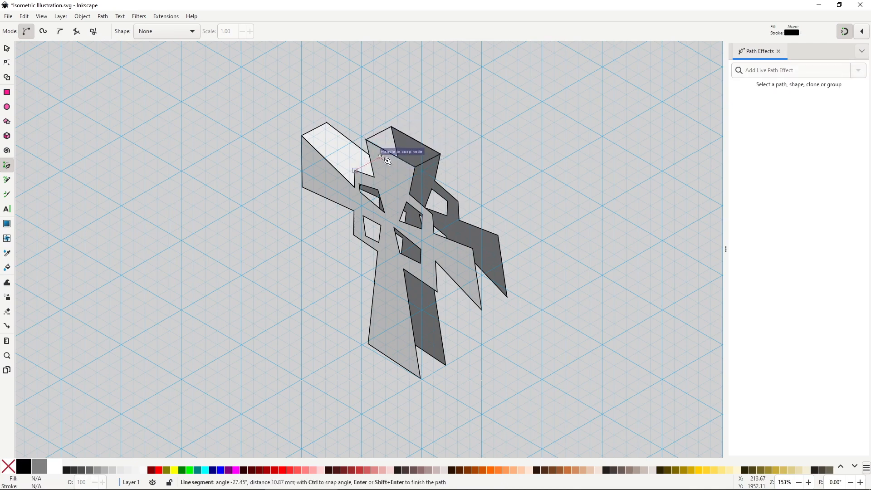
key(d)
click(358, 162)
key(s)
click(391, 153)
key(d)
click(381, 169)
key(s)
click(383, 168)
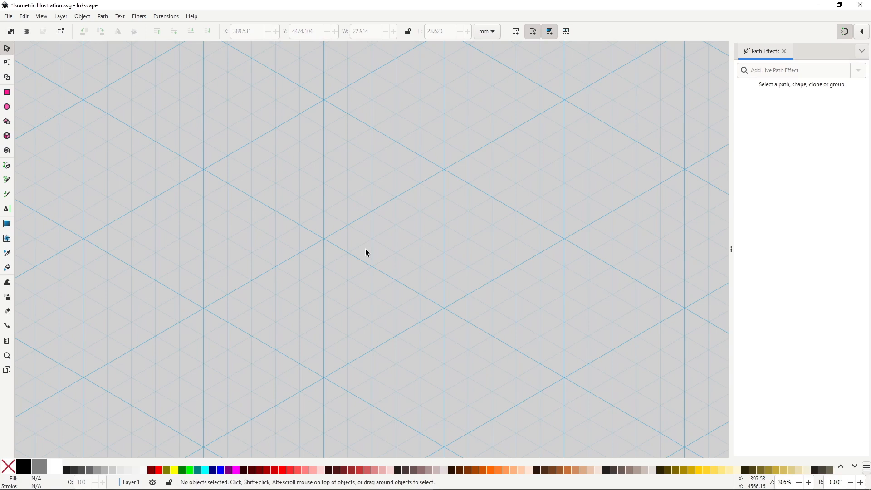
Step: Draw a circle of about 13.8 mm radius and snap its Perspective/Envelope corners to a horizontal isometric diamond on the grid
key(e)
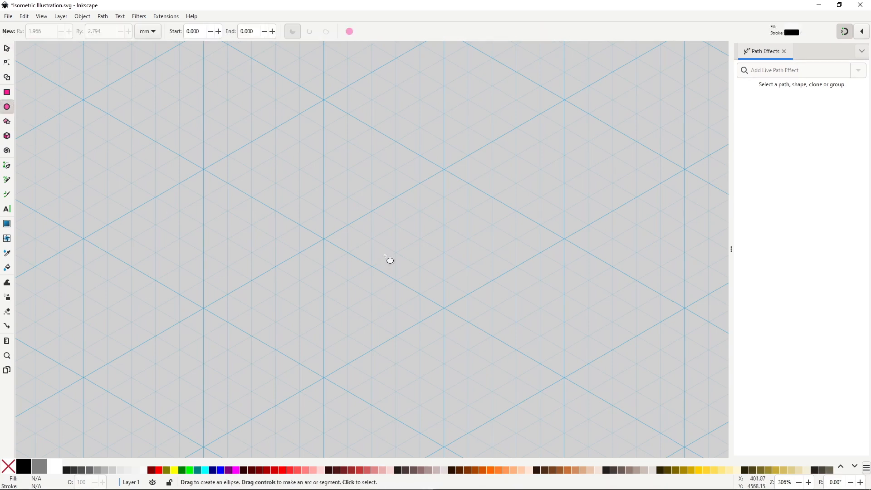
drag(321, 194, 482, 334)
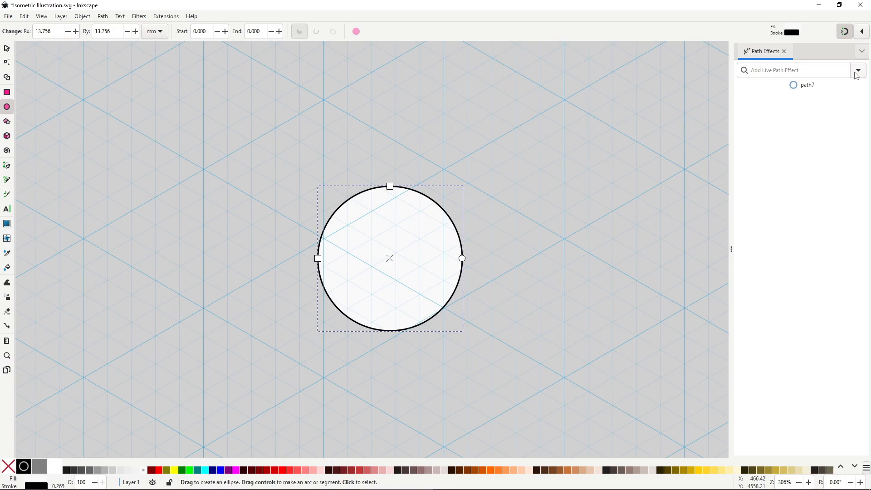
click(857, 71)
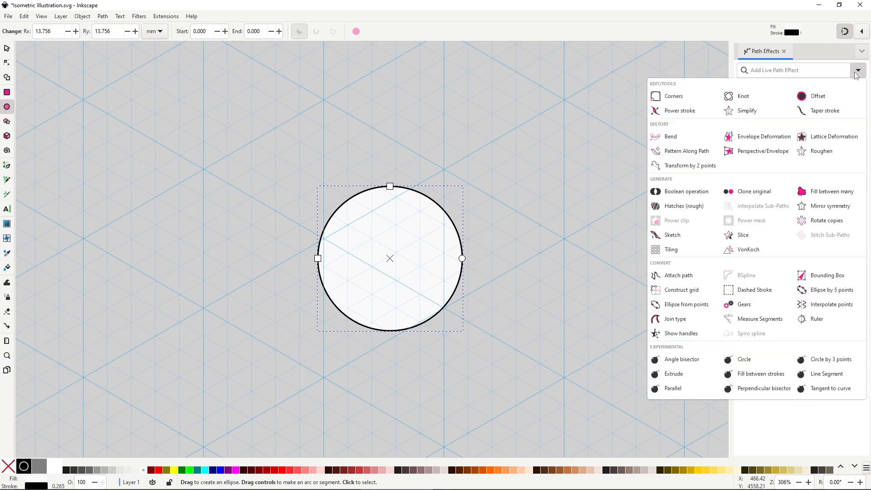
click(753, 150)
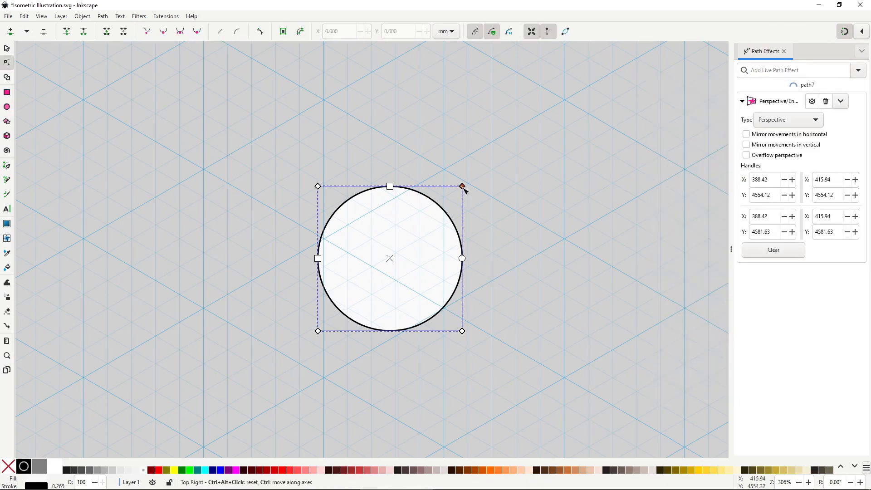
drag(461, 186, 564, 238)
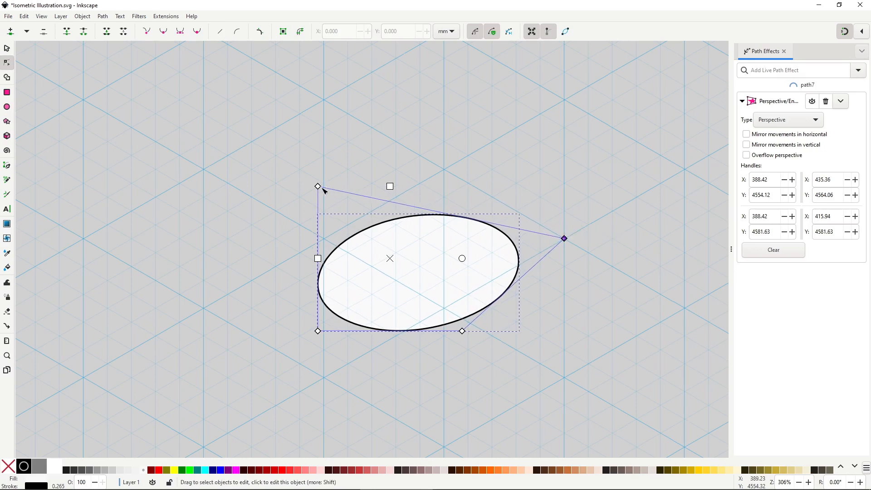
drag(318, 186, 444, 169)
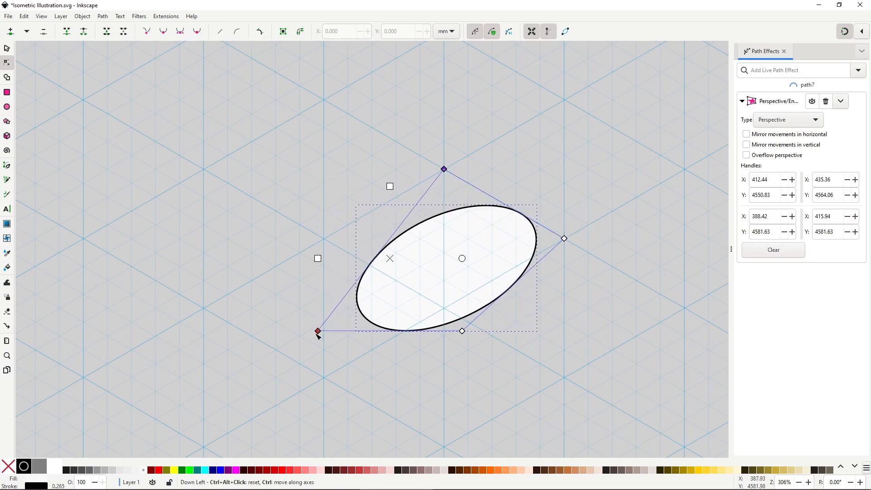
drag(317, 331, 323, 238)
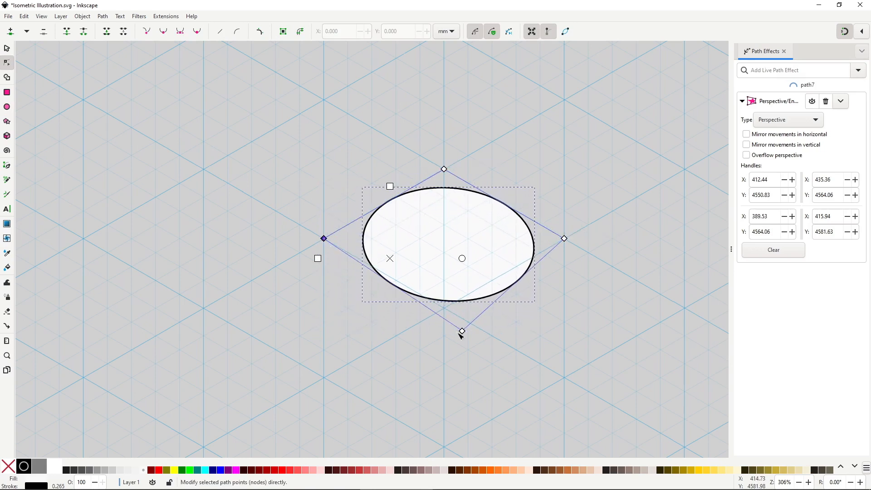
drag(462, 333, 443, 307)
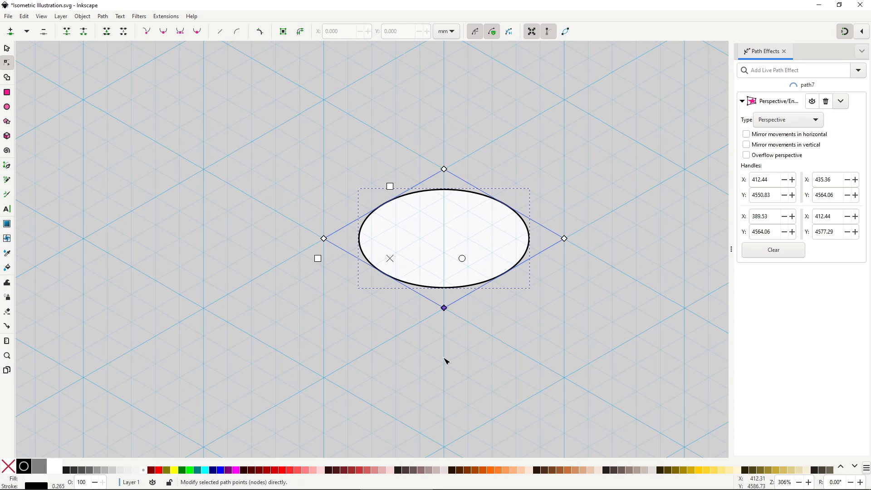
Step: Try to reshape the projected ellipse with its own width, height and arc handles
drag(319, 259, 275, 258)
drag(391, 188, 388, 164)
click(312, 251)
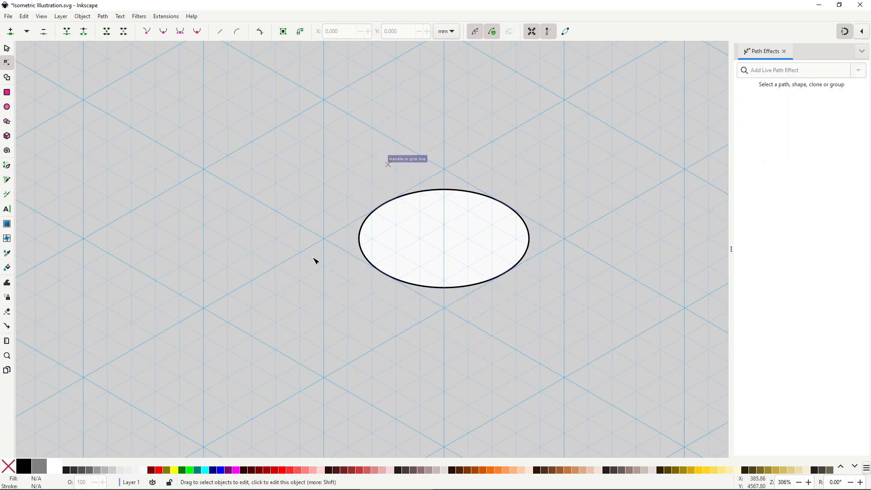
click(278, 257)
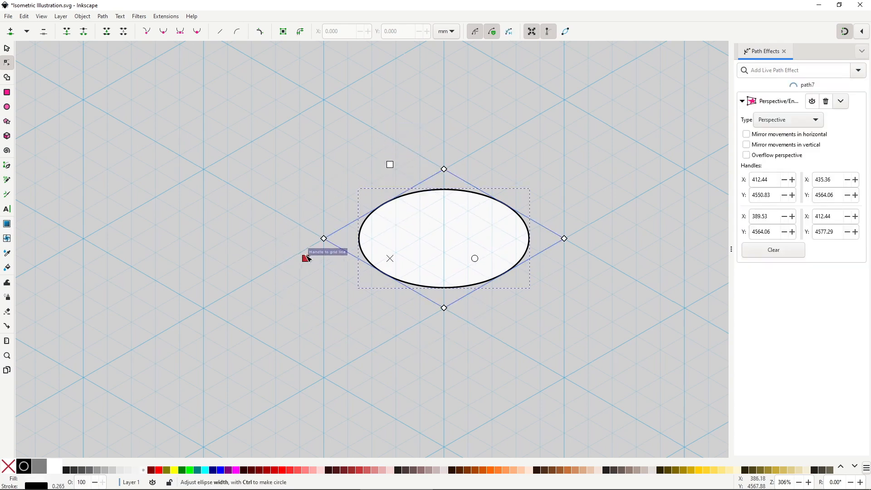
drag(475, 258, 425, 217)
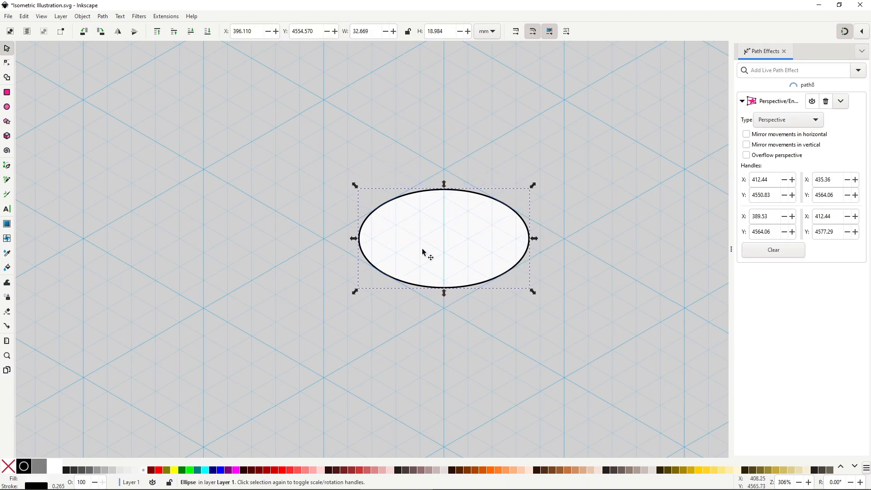
Step: Duplicate the isometric ellipse and move the copy directly above the original
key(ctrl+d)
drag(423, 252, 431, 116)
scroll(390, 278, up, 5)
drag(426, 226, 426, 232)
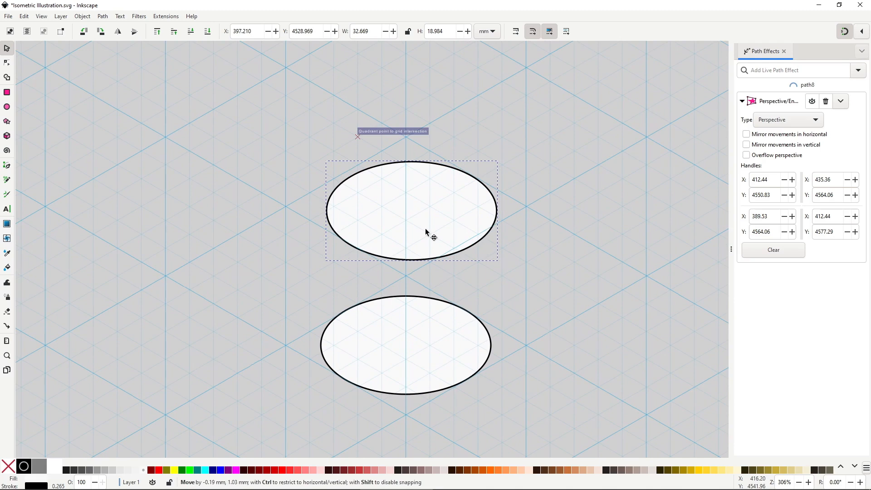
drag(426, 233, 417, 218)
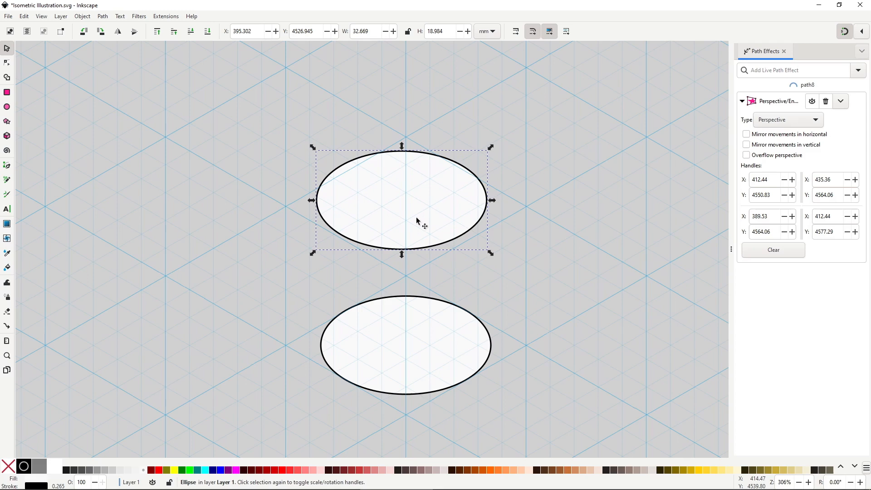
Step: Snap the upper ellipse's four perspective corners to grid intersections so it aligns vertically with the lower ellipse
key(n)
drag(402, 133, 406, 136)
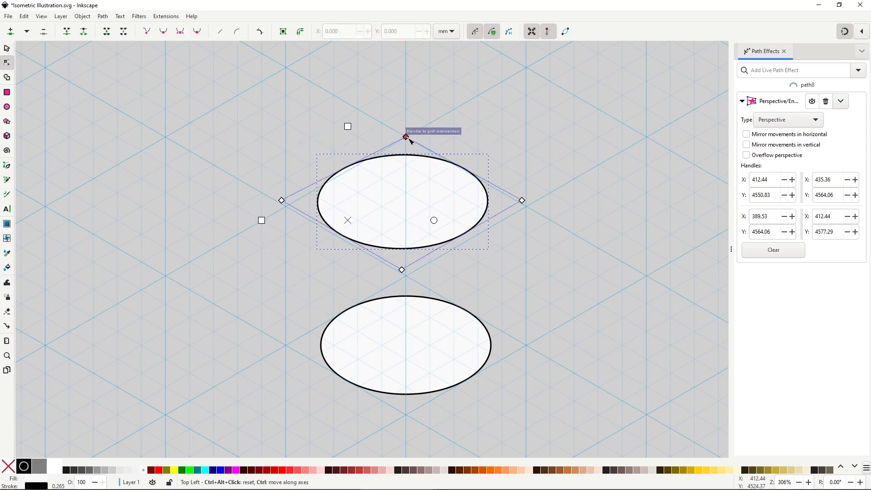
drag(522, 200, 526, 207)
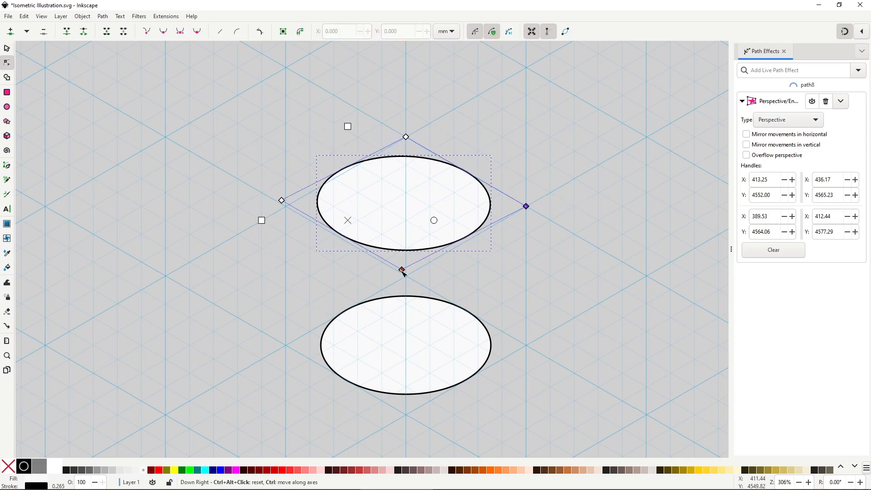
drag(401, 270, 406, 274)
drag(283, 200, 287, 205)
key(s)
click(533, 299)
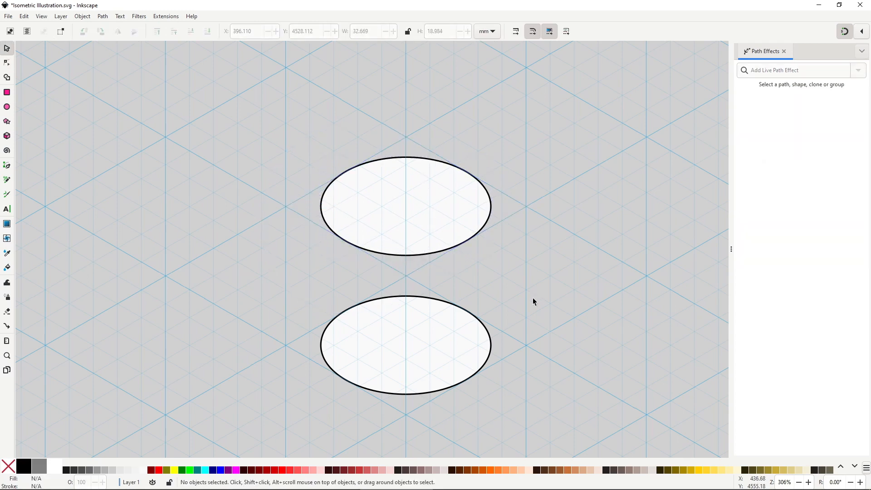
Step: Select both ellipses and fill them red
click(447, 223)
key(n)
shift+click(458, 344)
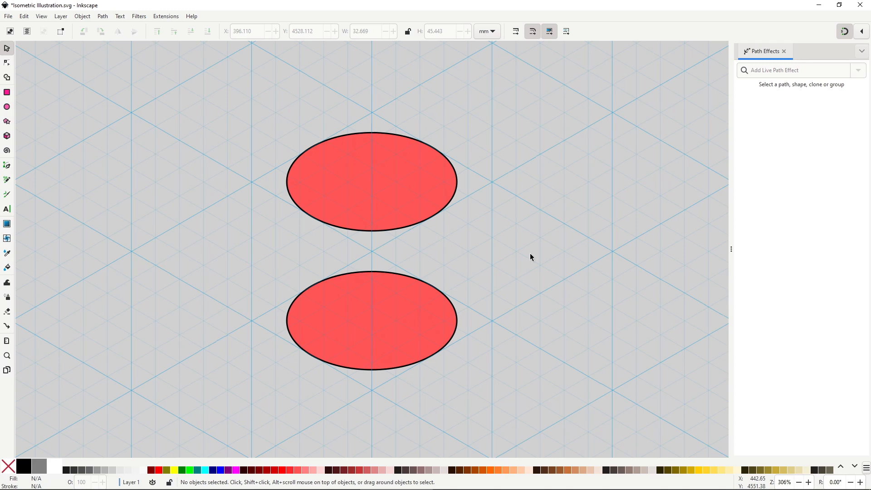
Step: Enable snapping to tangential lines in the advanced snapping options
click(864, 33)
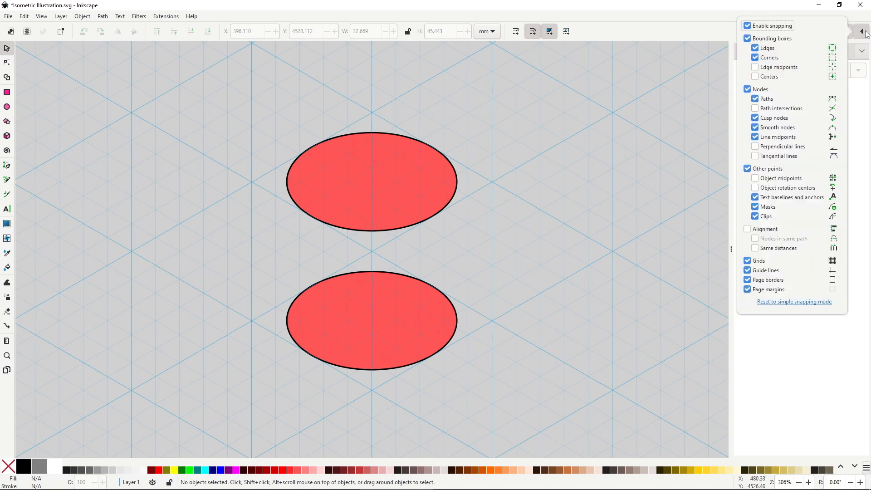
click(778, 157)
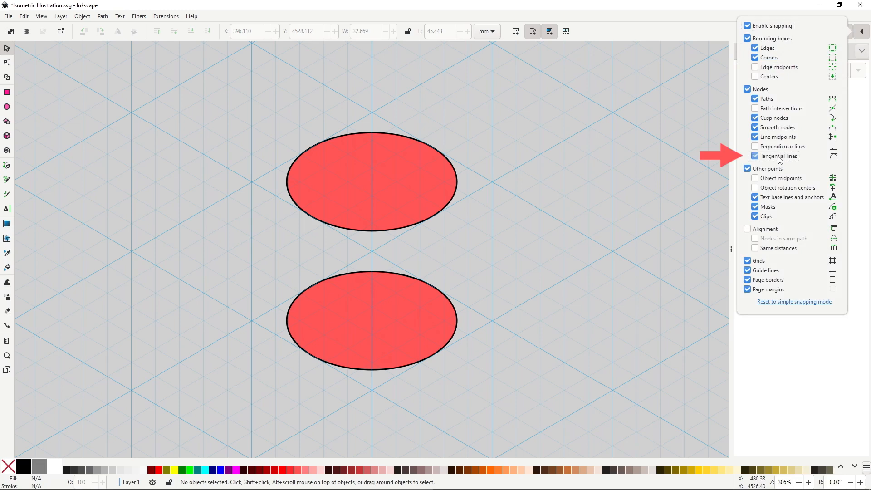
click(488, 240)
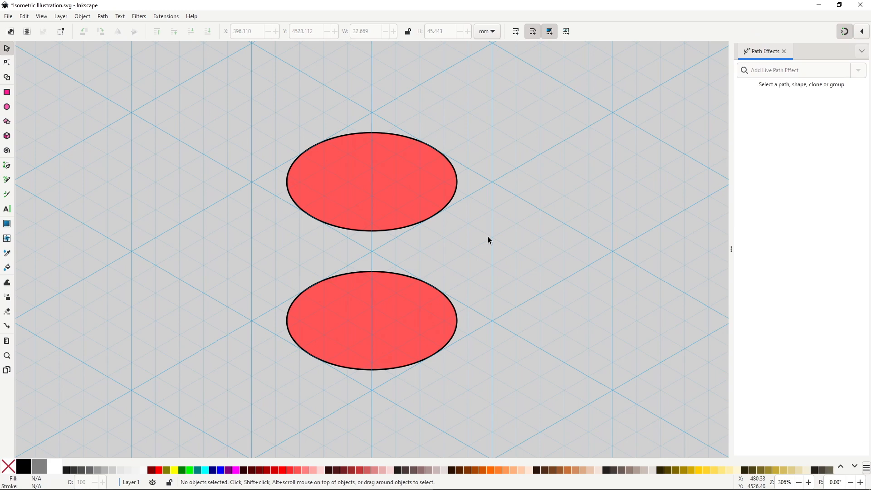
Step: Draw a closed four-sided path with the Pen tool connecting the outer sides of the upper and lower ellipses
key(b)
click(459, 182)
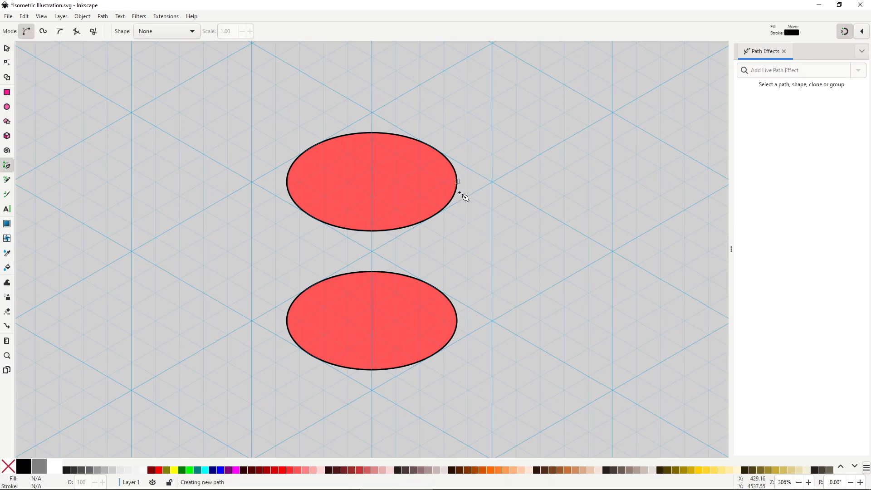
click(457, 320)
click(276, 317)
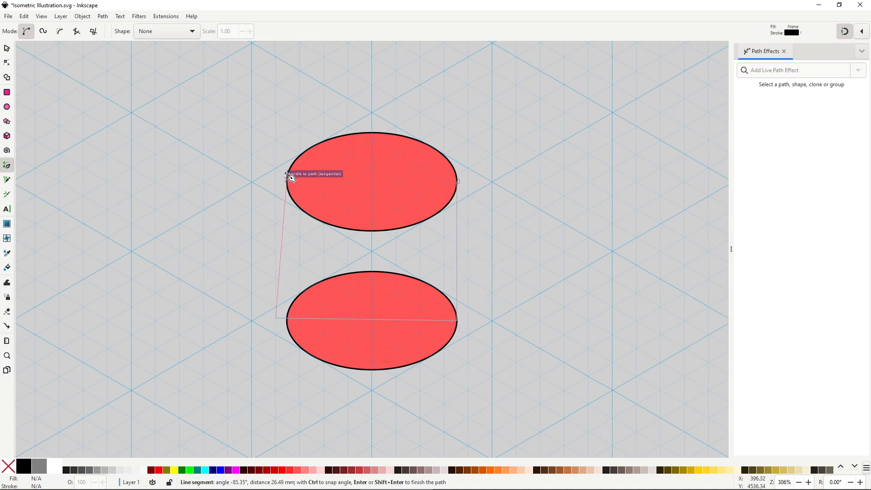
click(286, 175)
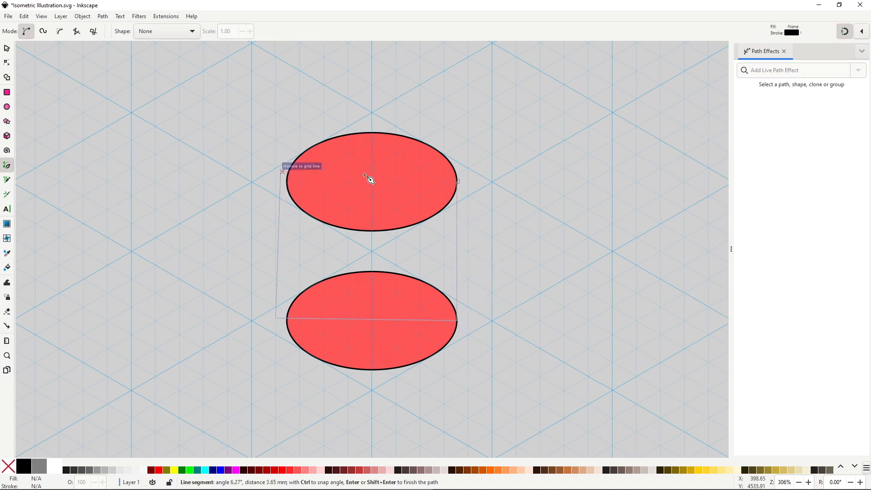
click(457, 183)
Step: Snap the four-sided path's corner nodes tangentially to the outermost side points of both ellipses
key(n)
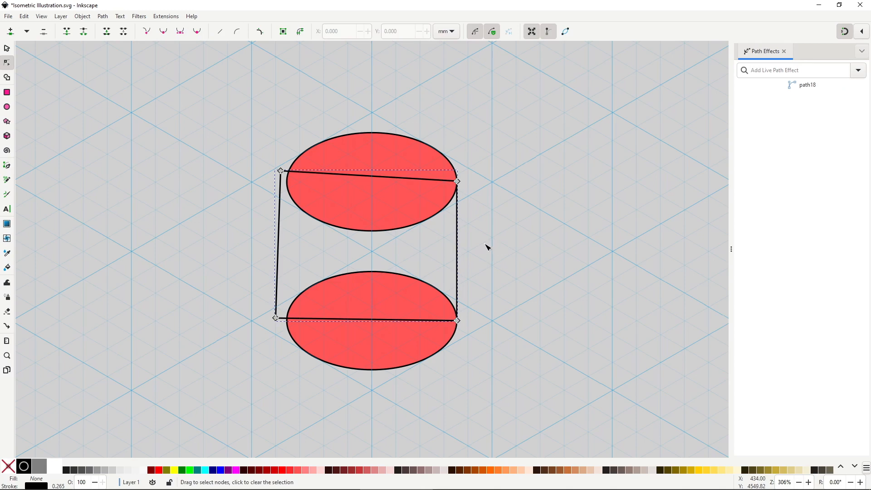
drag(458, 182, 462, 184)
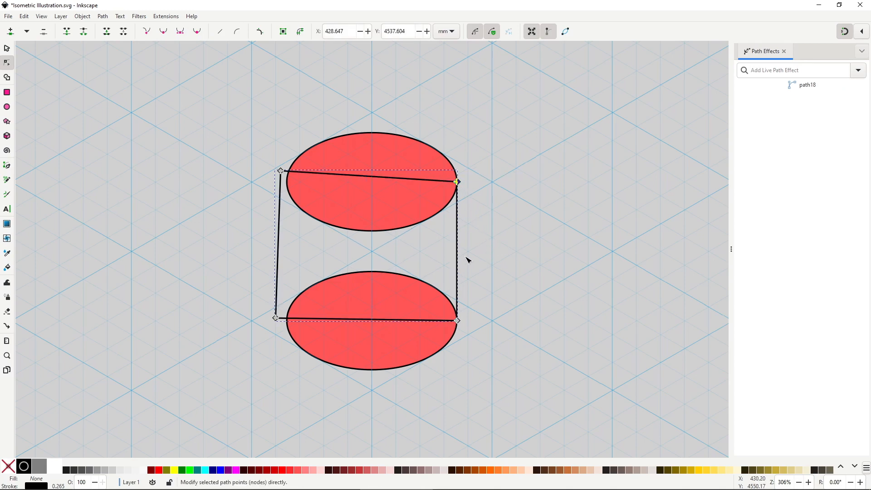
drag(457, 325, 458, 327)
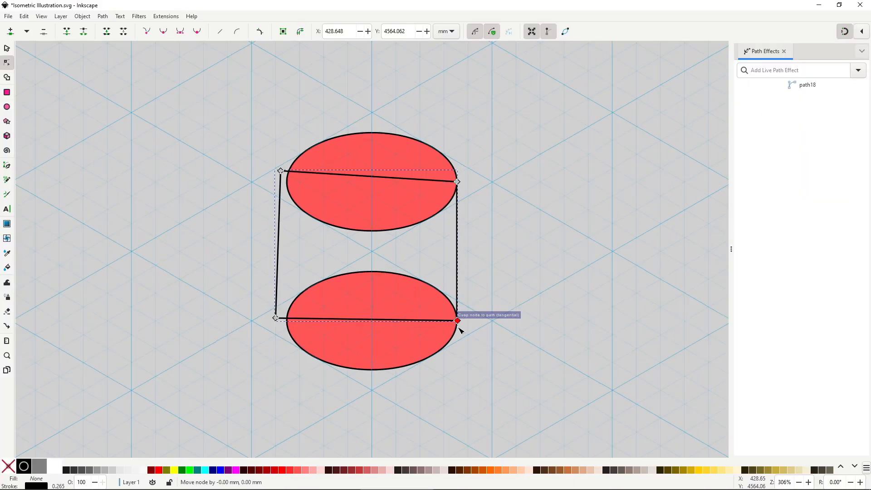
drag(67, 275, 84, 284)
drag(280, 171, 287, 181)
click(473, 253)
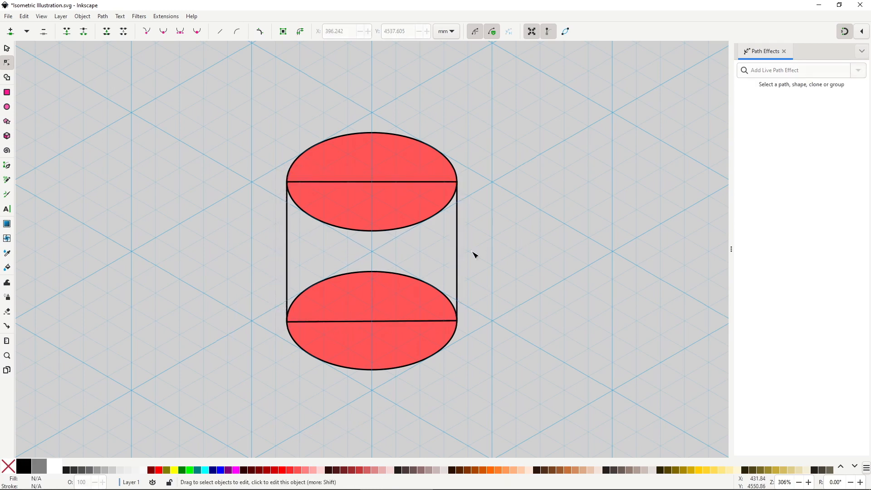
Step: Fill the connecting four-sided path with the red sampled from the lower ellipse
click(458, 248)
key(d)
click(383, 340)
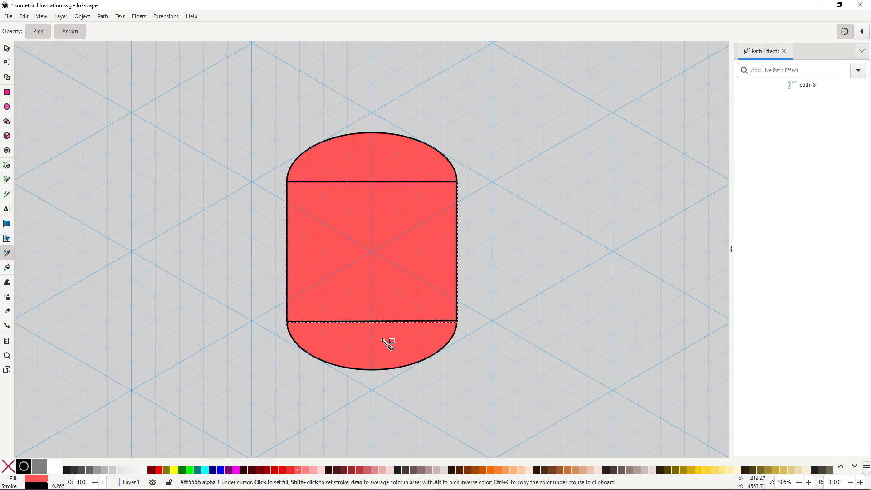
Step: Raise the upper ellipse to the front, fill it with a lighter red and remove its outline
key(s)
click(403, 168)
key(Home)
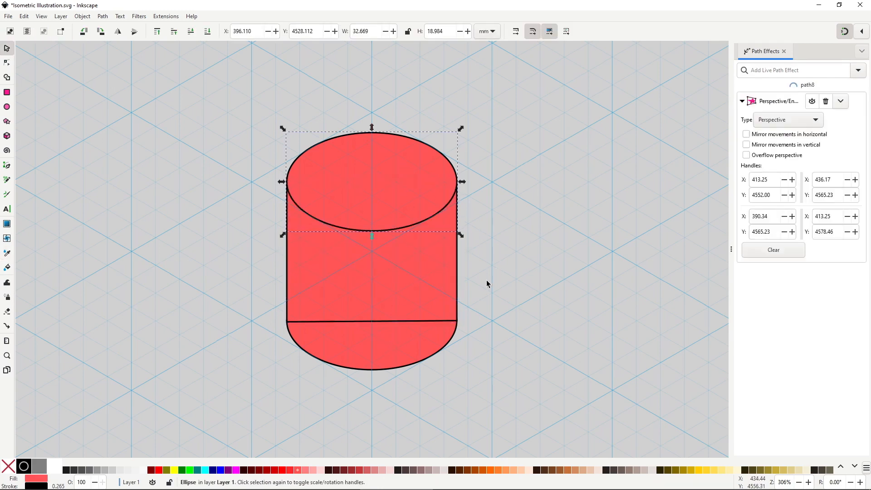
click(305, 470)
shift+click(9, 470)
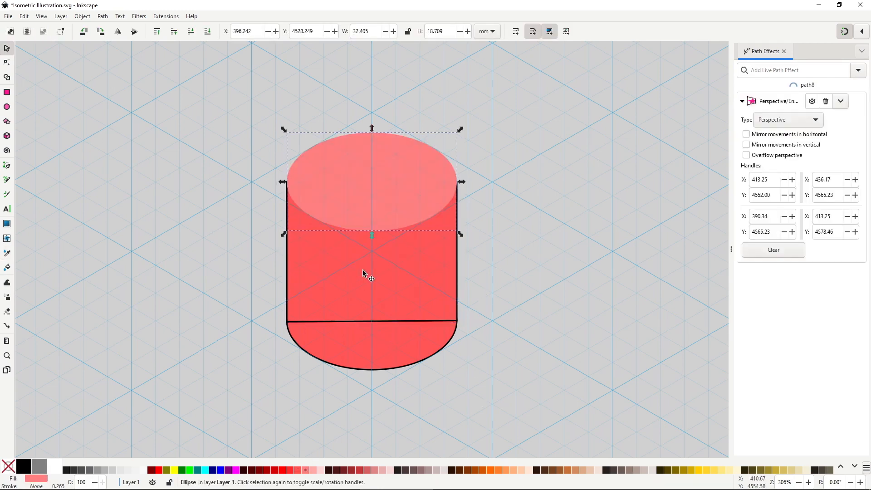
Step: Remove the outlines from the cylinder's body and lower ellipse
click(365, 276)
shift+click(373, 347)
shift+click(8, 467)
click(506, 306)
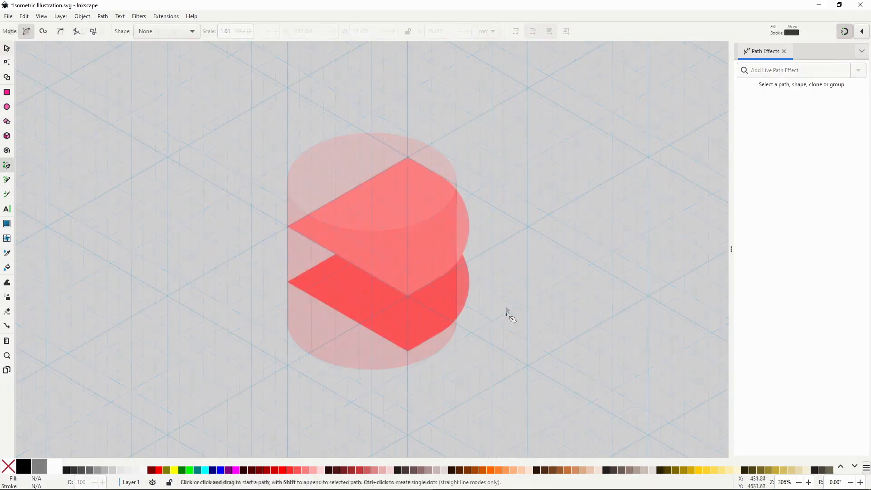
Step: Draw a closed four-sided side face joining the straight front-left edges of the two stacked rounded shapes
click(287, 226)
click(407, 296)
click(408, 351)
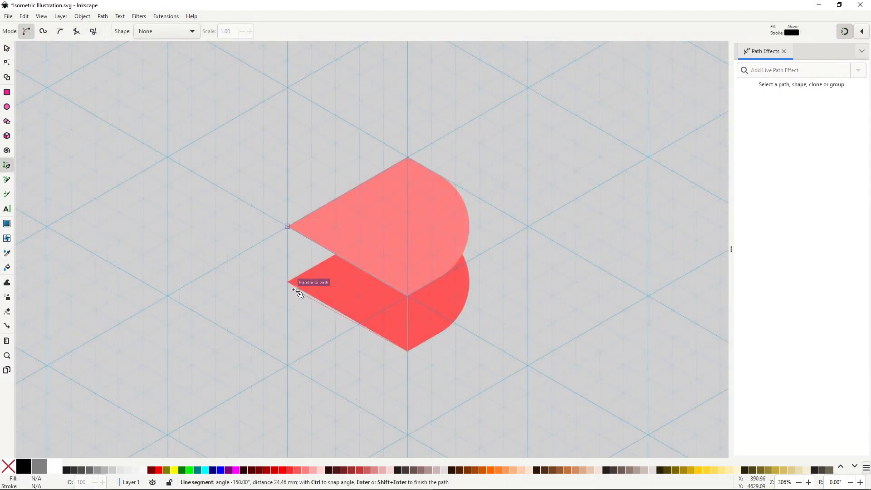
click(287, 282)
click(287, 226)
Step: Draw a closed four-sided path from the solid's front vertical edge out to its curved right side
click(474, 223)
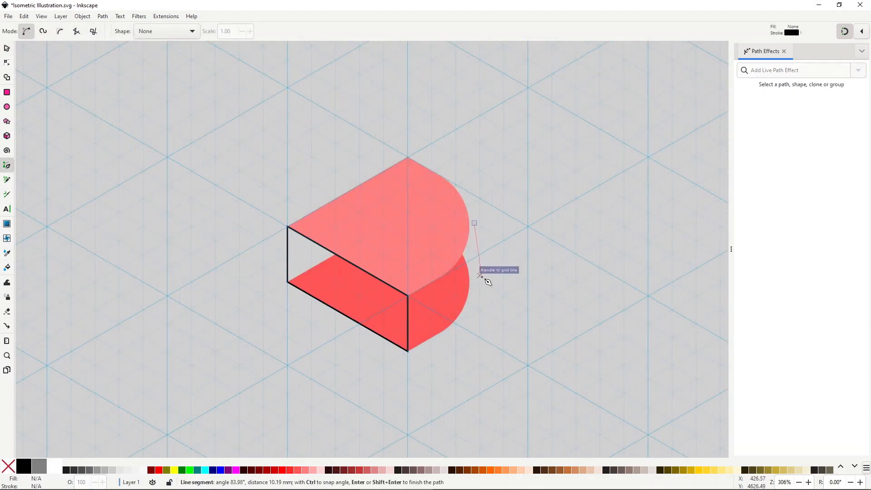
click(480, 277)
click(407, 351)
click(408, 296)
click(474, 223)
Step: Snap the right-hand path's two outer nodes tangentially to the curved edges of the upper and lower shapes
key(n)
drag(479, 277, 470, 287)
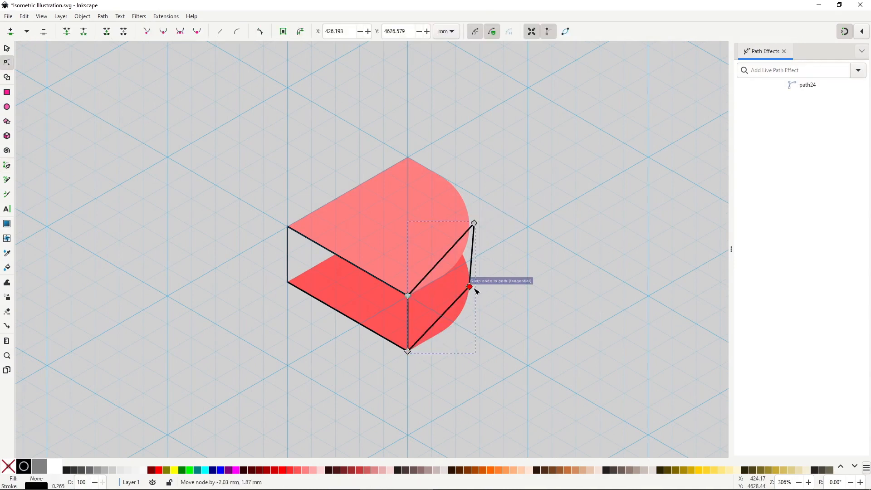
drag(474, 223, 469, 226)
Step: Fill the front-left side face with the lower shape's red and remove its outline
click(288, 249)
key(d)
click(353, 303)
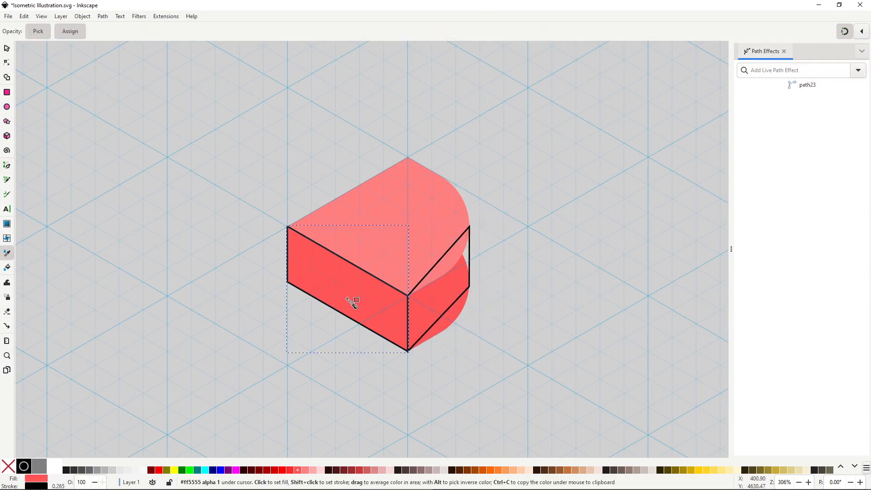
key(s)
shift+click(8, 466)
Step: Lower the right-hand path behind the top face and fill it together with the bottom shape in a darker red
click(450, 312)
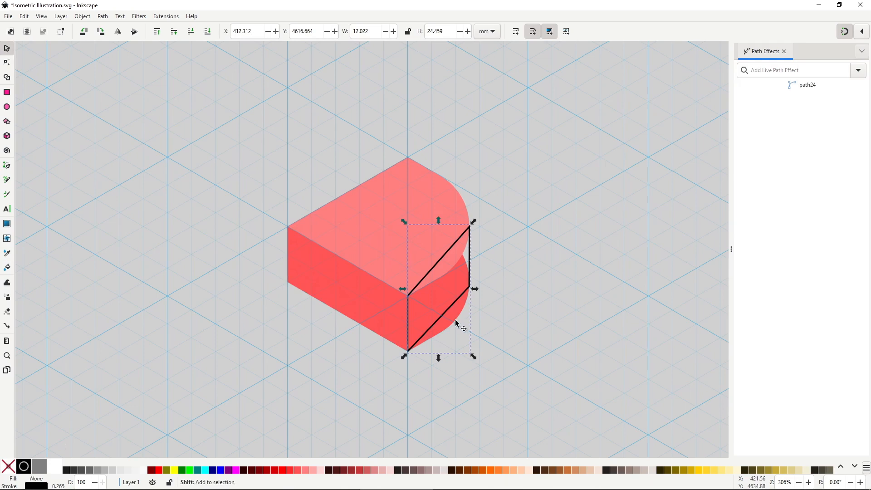
key(Page_Down)
shift+click(453, 320)
click(290, 473)
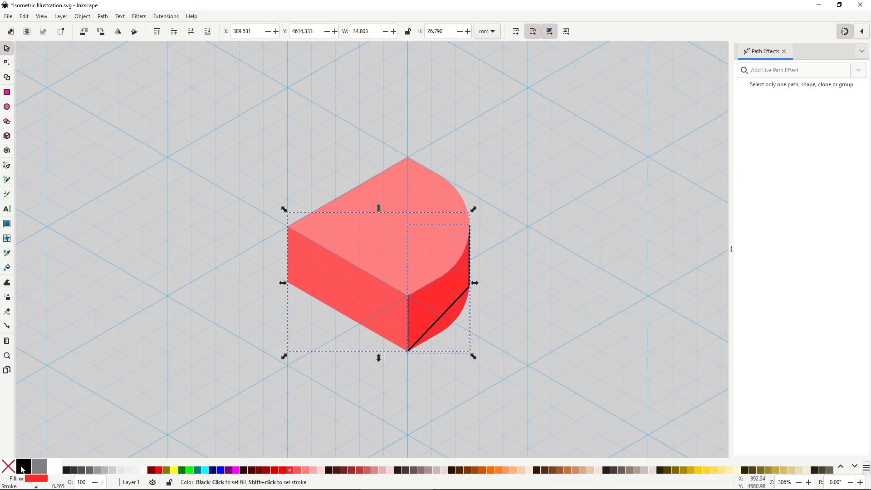
click(528, 337)
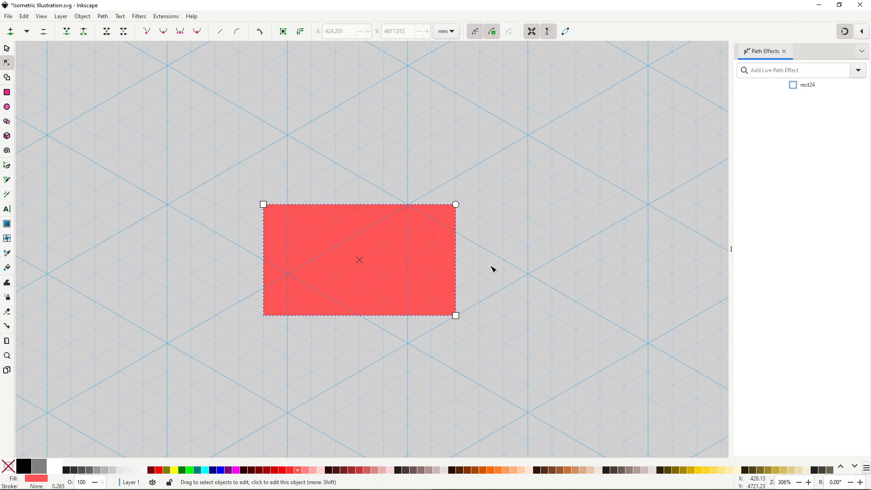
Step: Convert the red rectangle to a path, testing and undoing a move of its upper-right corner node
click(106, 17)
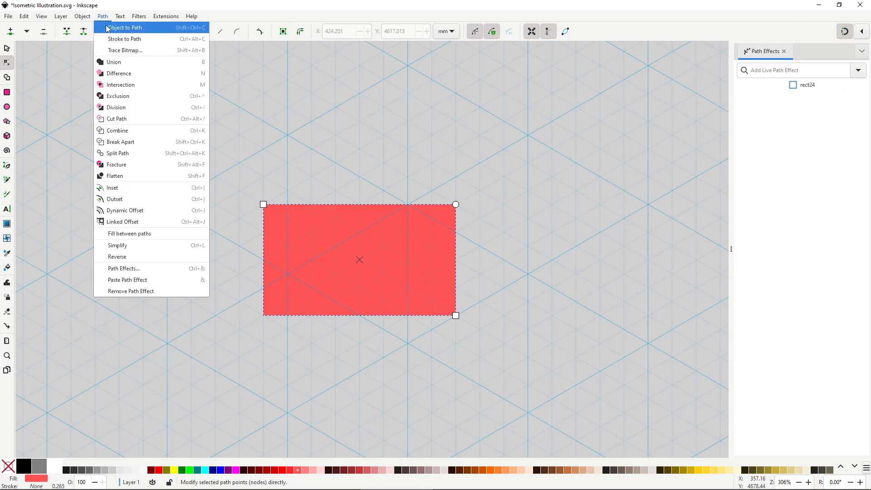
click(107, 28)
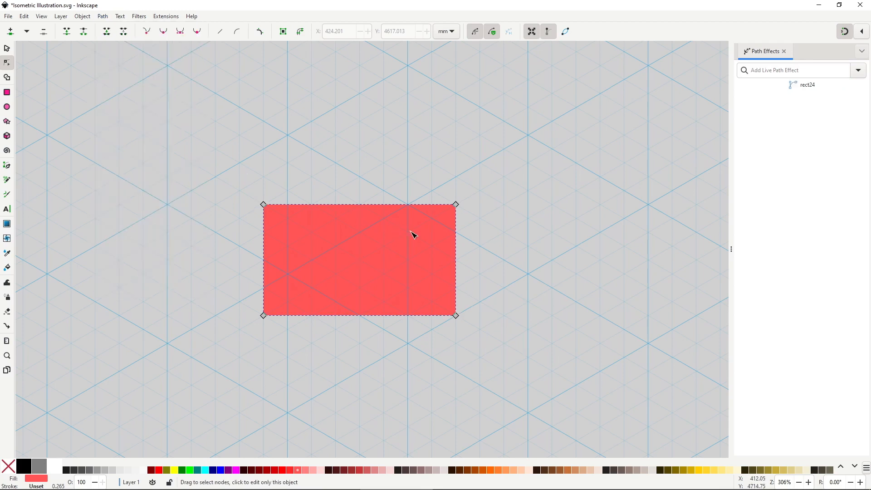
drag(456, 204, 437, 192)
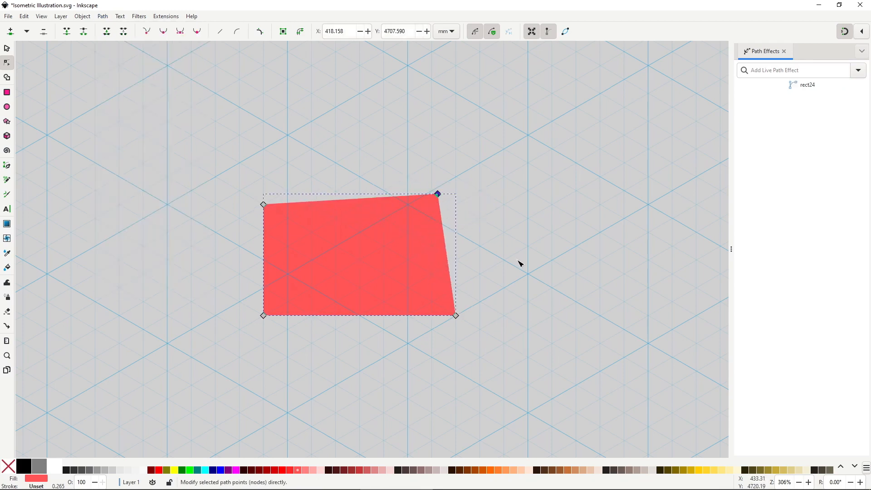
key(ctrl+z)
Step: Add the Corners live path effect to the converted rectangle
key(s)
click(858, 73)
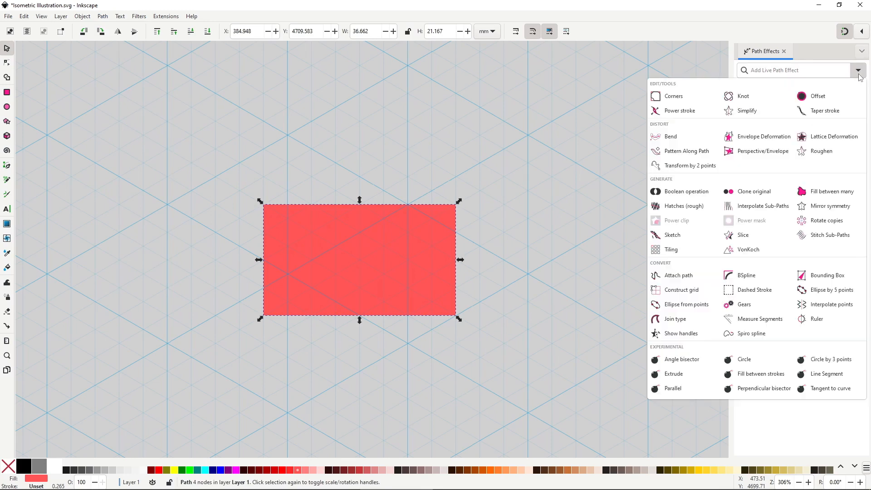
click(695, 97)
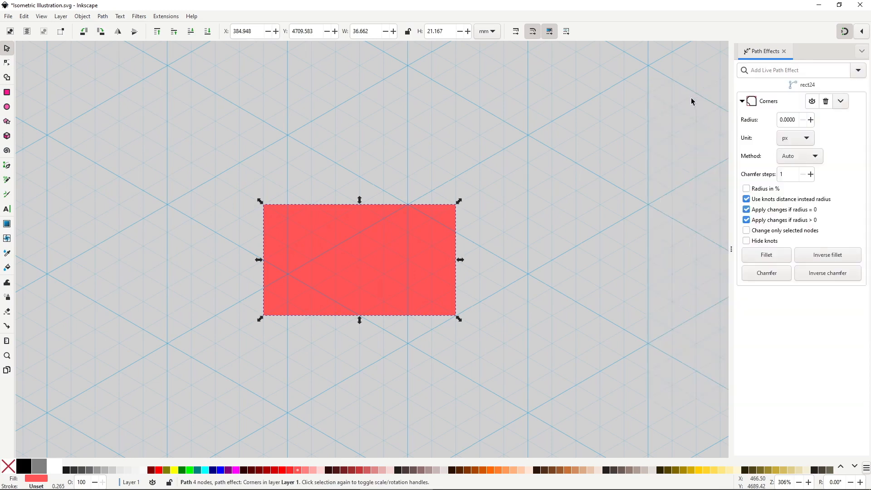
Step: Round the rectangle's two right-hand corners individually with their corner knots
key(n)
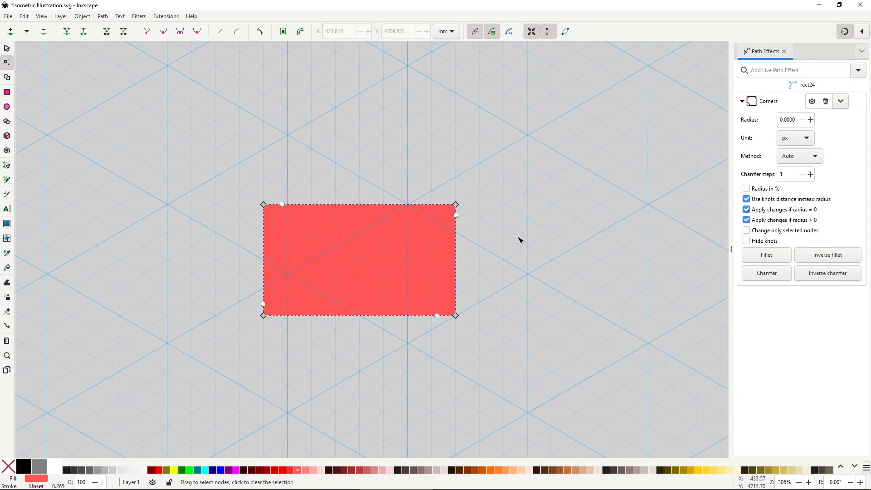
drag(456, 205, 459, 253)
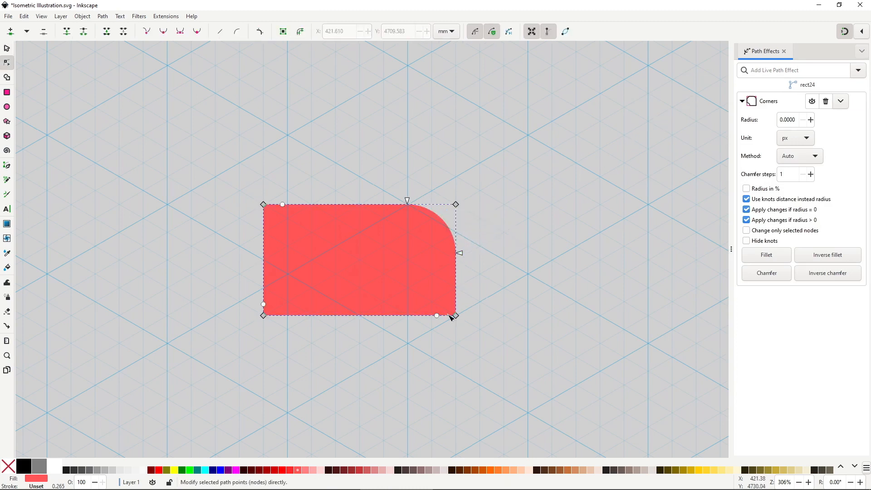
drag(437, 316, 408, 317)
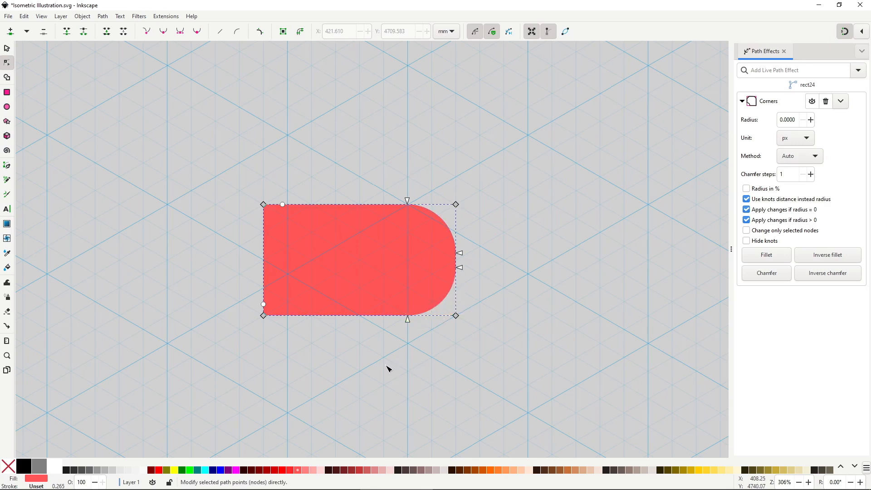
Step: Square off the lower-right corner again, round the upper-left corner and enlarge the upper-right rounding
drag(286, 206, 288, 230)
mouse_move(264, 304)
mouse_down()
mouse_move(261, 266)
mouse_move(259, 311)
mouse_up()
drag(408, 317, 460, 319)
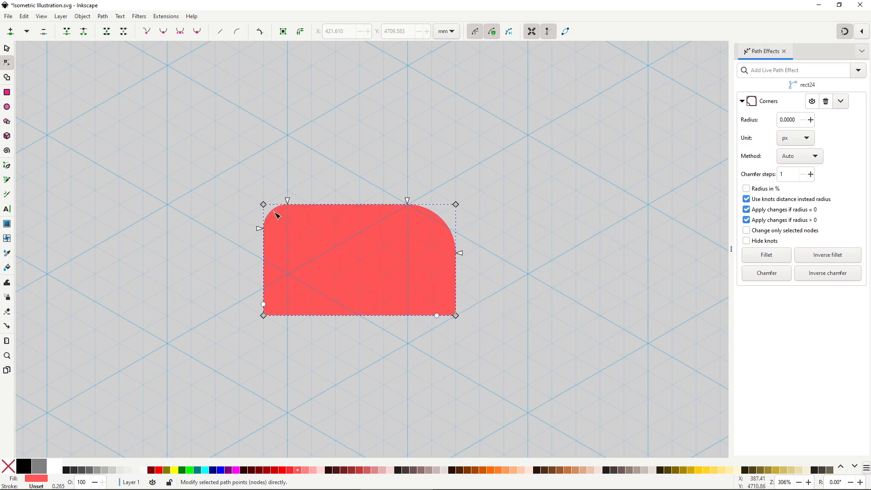
drag(259, 228, 257, 259)
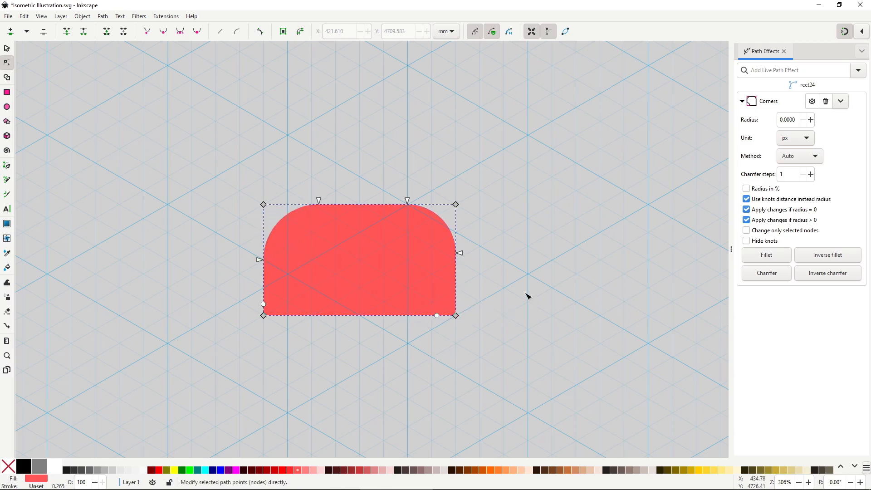
drag(465, 257, 465, 269)
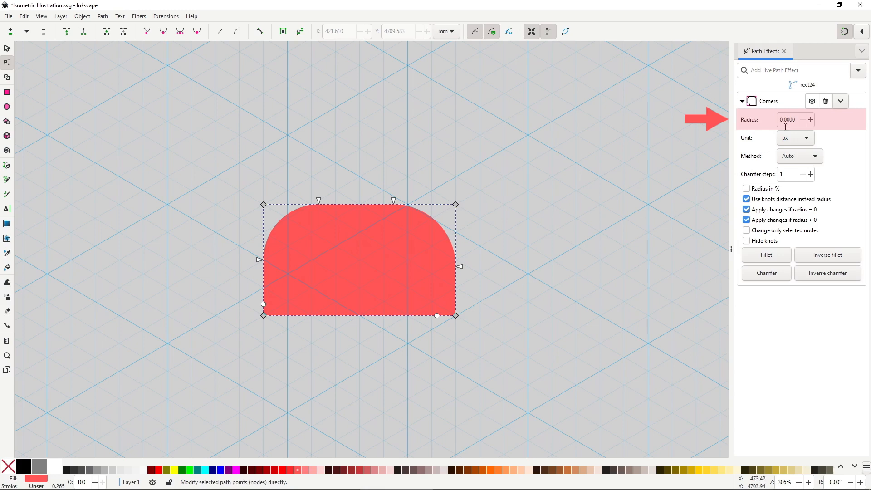
Step: Set the Corners effect's radius to 20 px for all four corners
drag(797, 119, 774, 124)
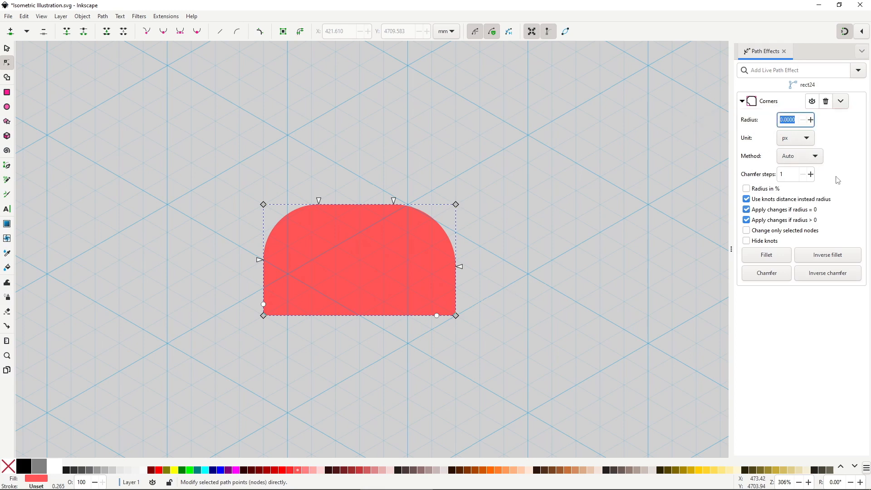
text(20)
key(Return)
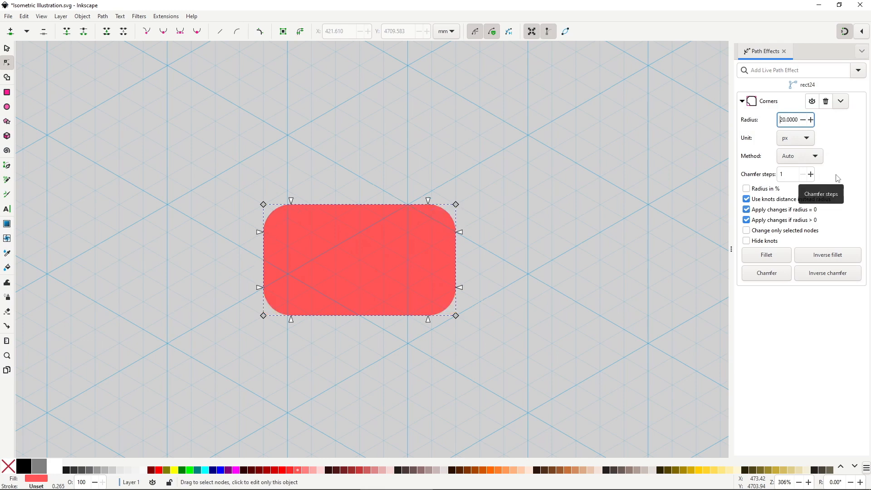
Step: Set the Corners effect's radius to 30 px for all four corners
key(ctrl+a)
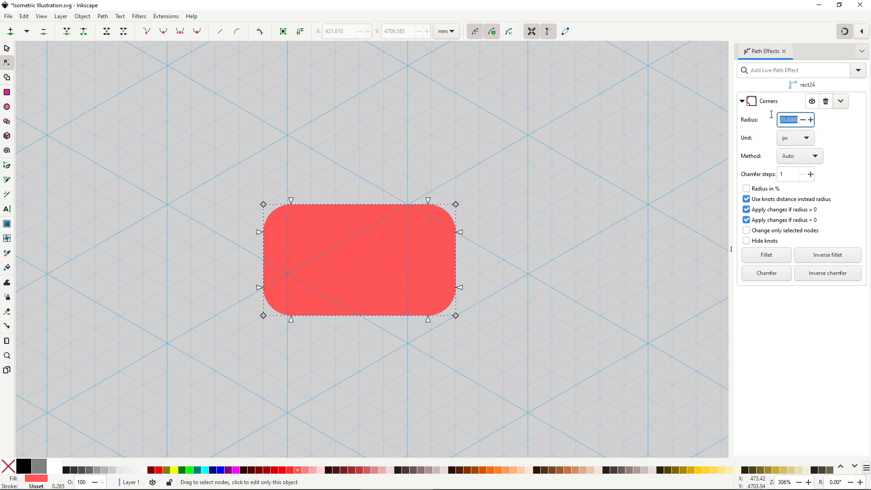
text(30)
key(Return)
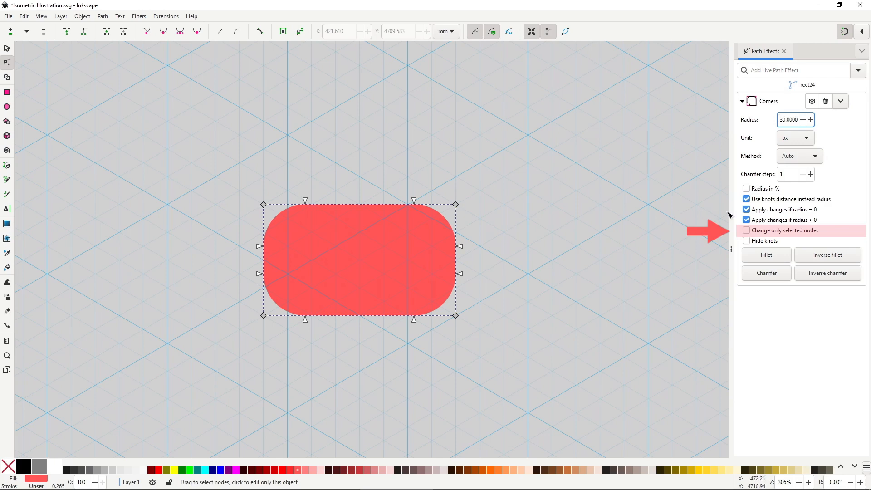
Step: Restrict the Corners effect to selected nodes and set the radius of the rectangle's two lower corners to 10 px
click(758, 233)
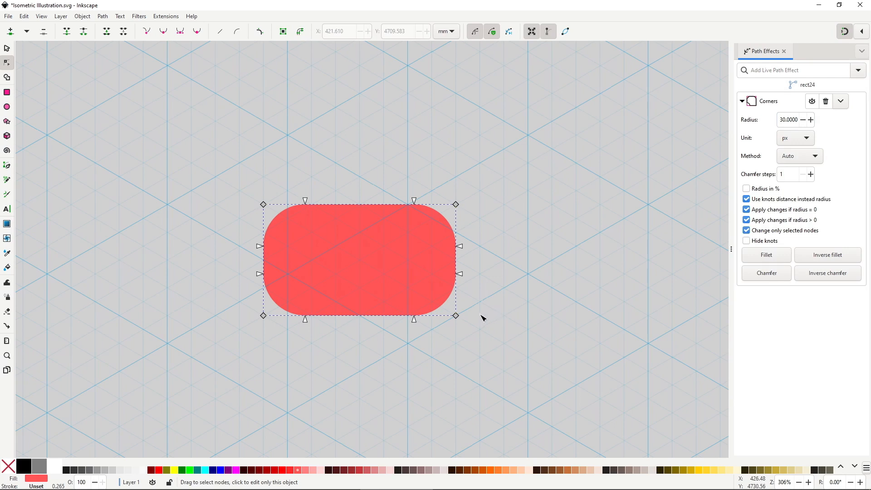
drag(496, 295, 211, 356)
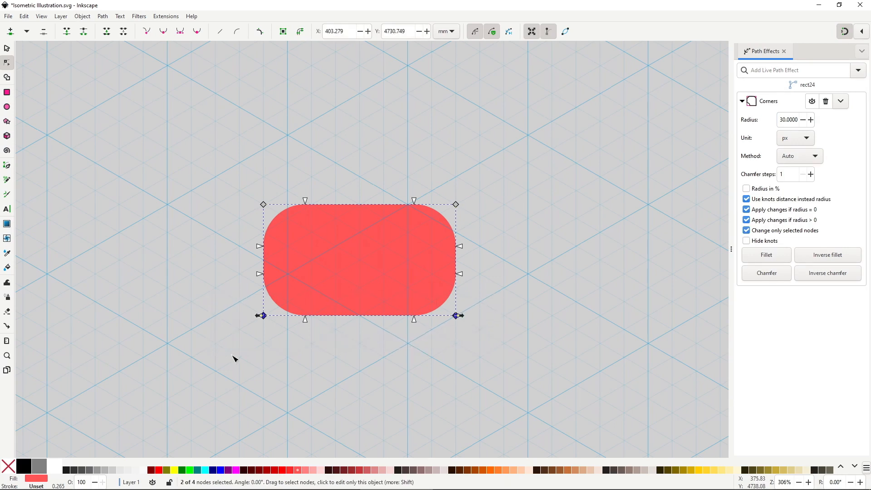
triple_click(789, 120)
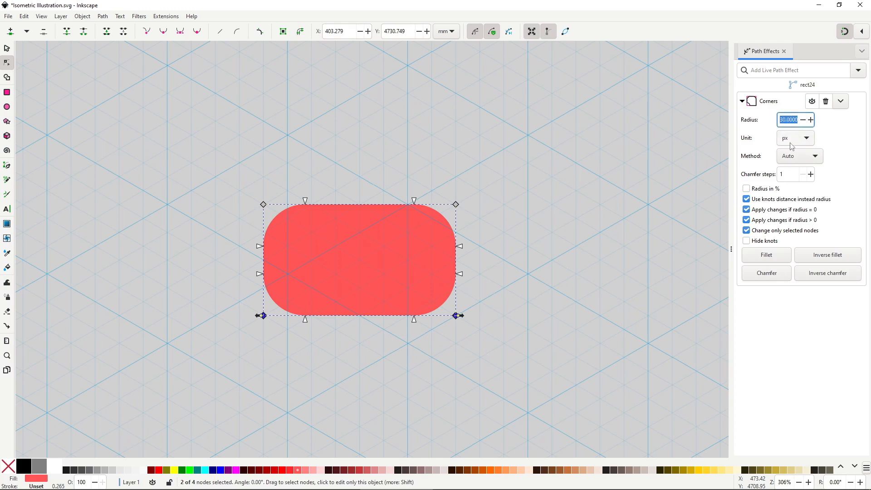
text(10)
key(Return)
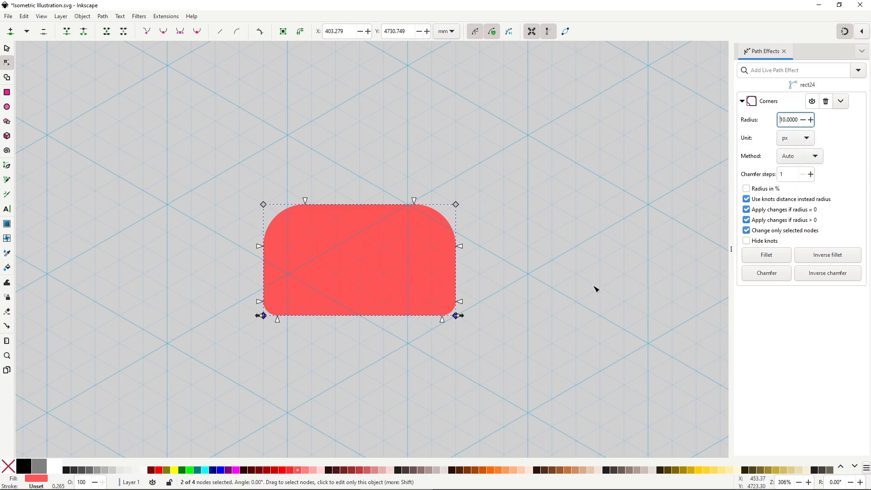
click(501, 293)
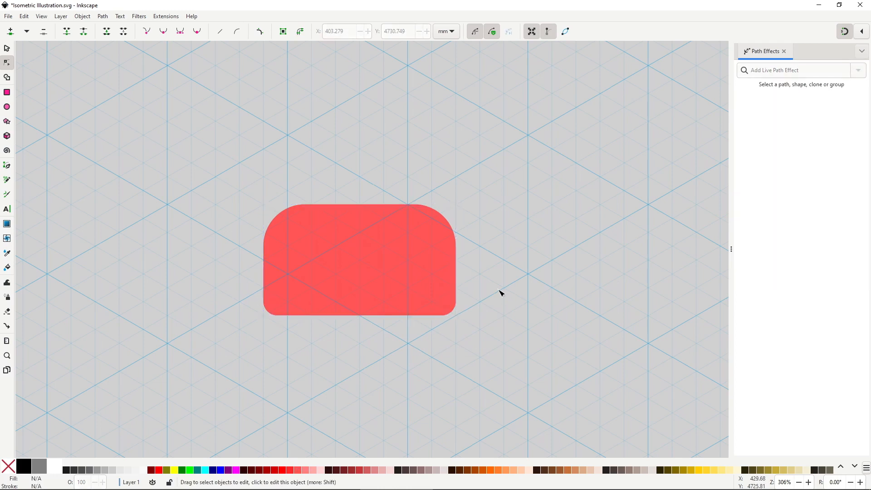
Step: Lift the selected-nodes restriction, apply inverse fillets to all corners, enlarge the two lower ones and shrink the upper-left one
click(430, 262)
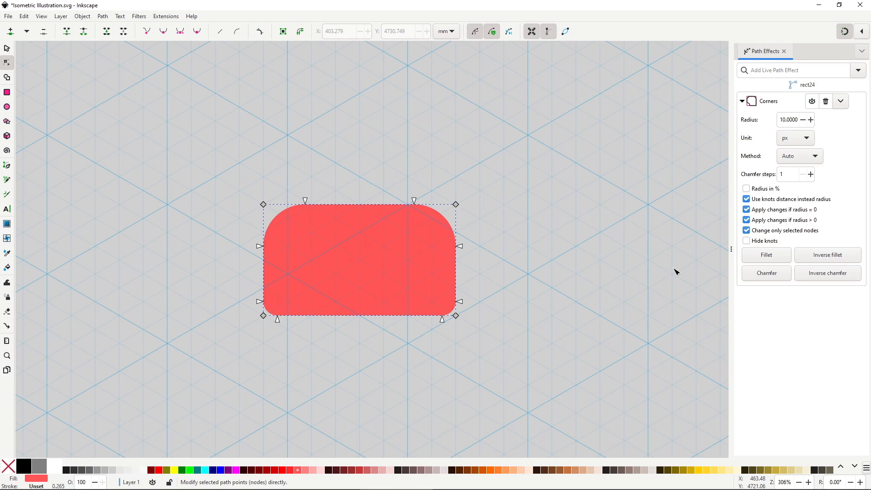
click(747, 230)
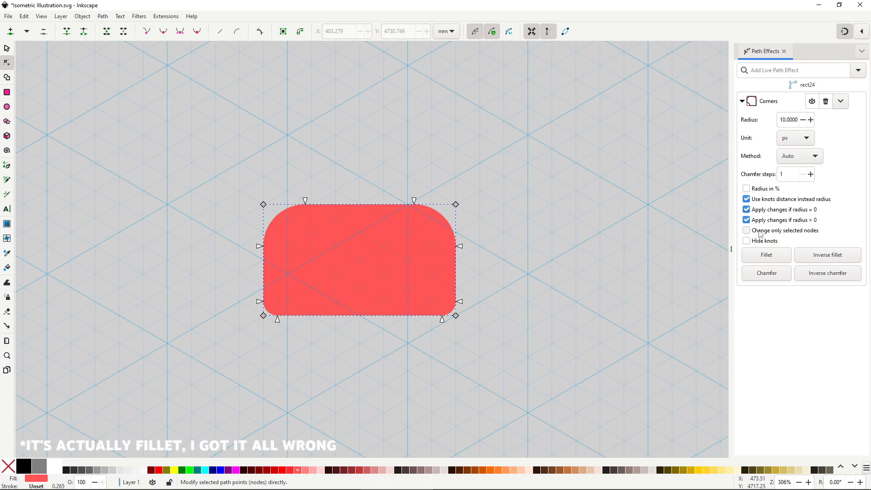
click(817, 258)
drag(467, 305, 473, 281)
drag(262, 303, 258, 272)
drag(262, 248, 268, 226)
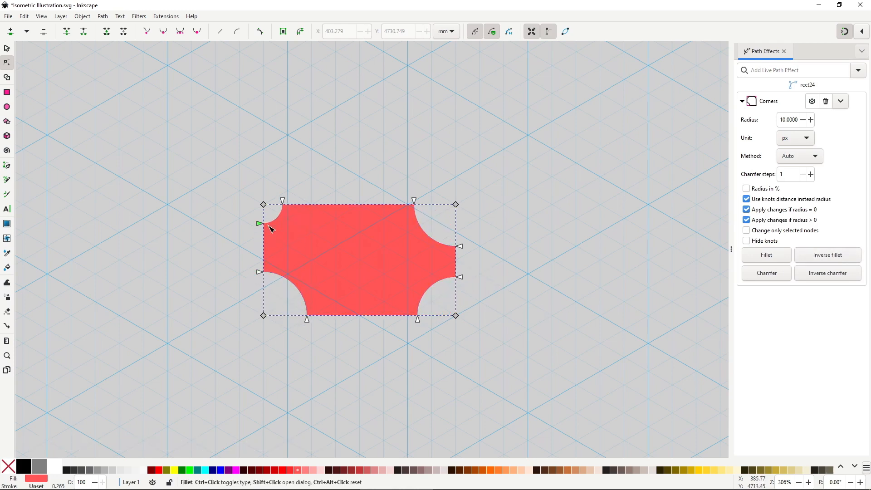
Step: Square off the rectangle's two upper corners and enlarge the inverse fillets at the two lower corners
drag(418, 201, 461, 197)
mouse_move(281, 200)
mouse_down()
mouse_move(270, 197)
mouse_move(277, 203)
mouse_up()
drag(459, 277, 459, 259)
drag(259, 272, 260, 259)
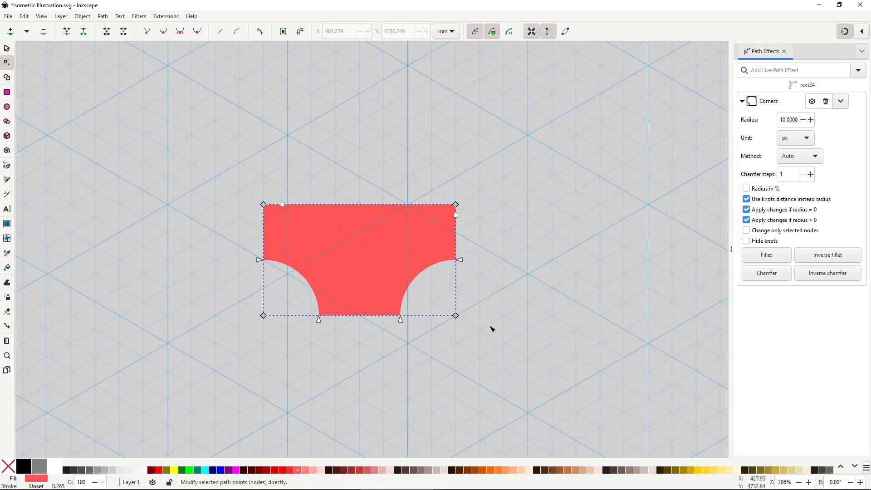
Step: Change the corner style to chamfer, shrink the two lower chamfers and add a large one at the upper-left corner
click(766, 273)
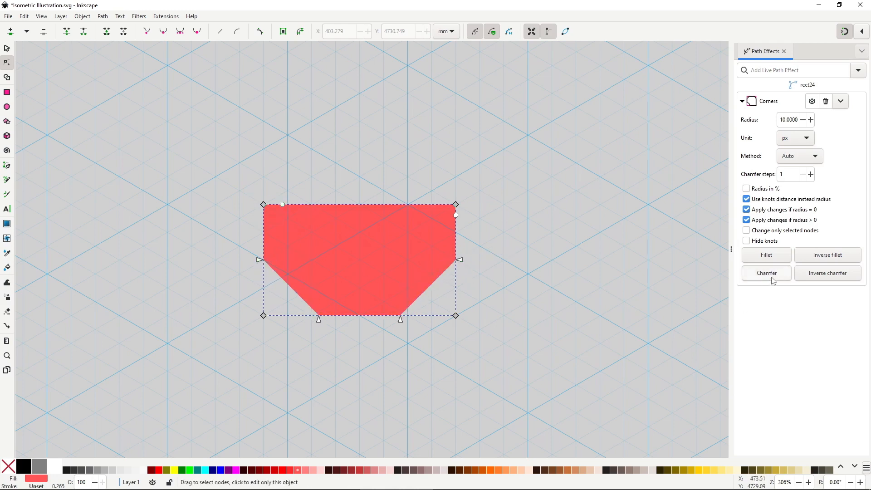
drag(463, 261, 442, 292)
drag(262, 263, 262, 290)
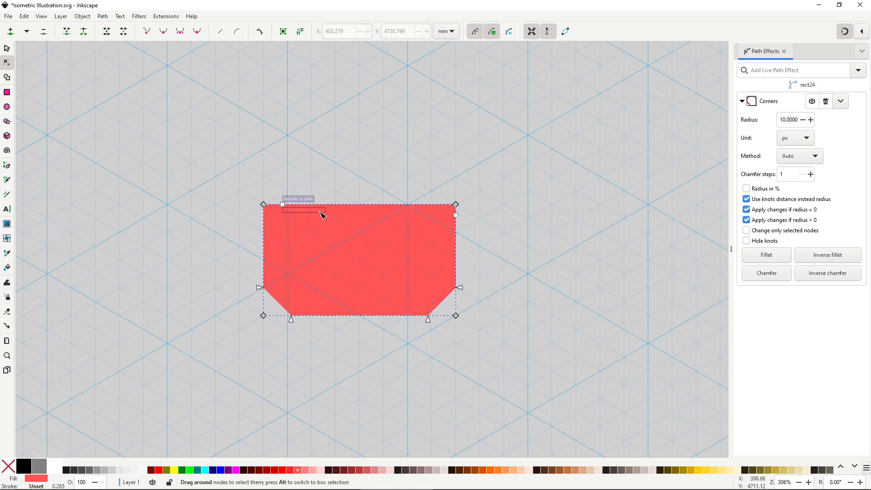
drag(285, 205, 331, 230)
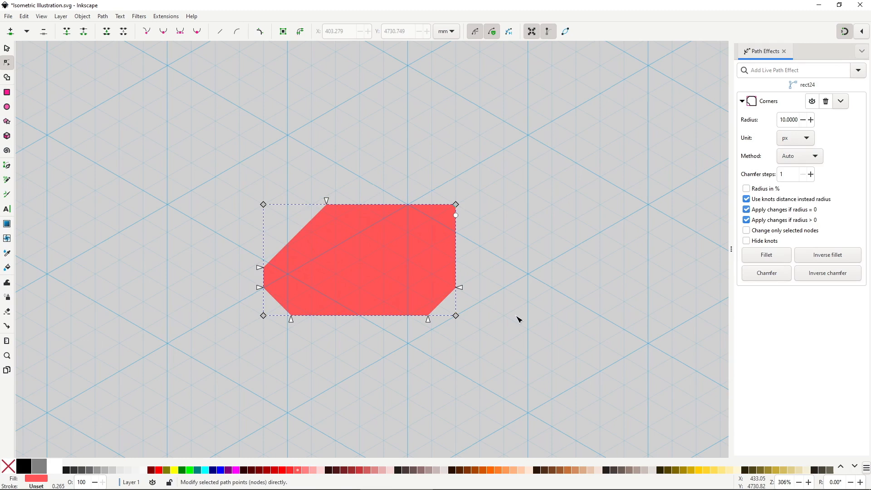
Step: Apply fillets to only the two upper corners, enlarge the upper-right rounding and enlarge both lower chamfers
click(746, 231)
drag(204, 173, 511, 222)
click(768, 256)
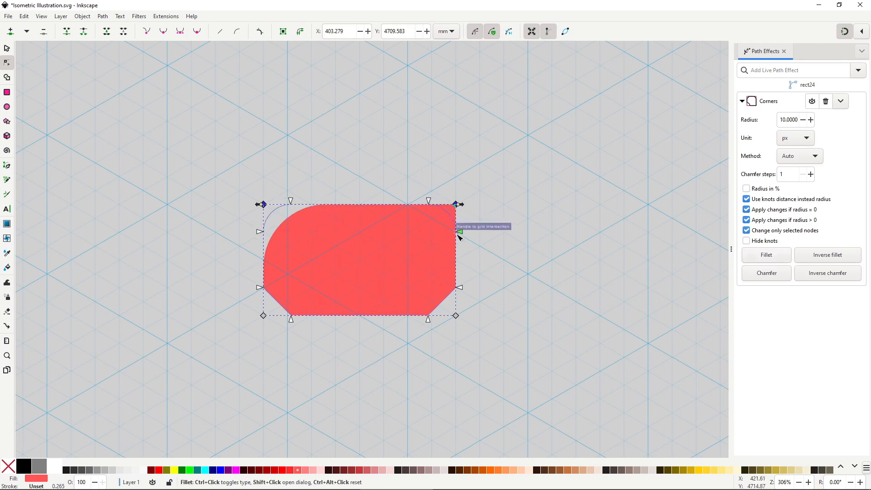
drag(458, 235, 461, 253)
click(476, 253)
drag(459, 287, 470, 270)
drag(261, 288, 260, 282)
Step: Change only the lower-left corner to an inverse fillet, enlarge it and deselect the shape
drag(228, 300, 274, 337)
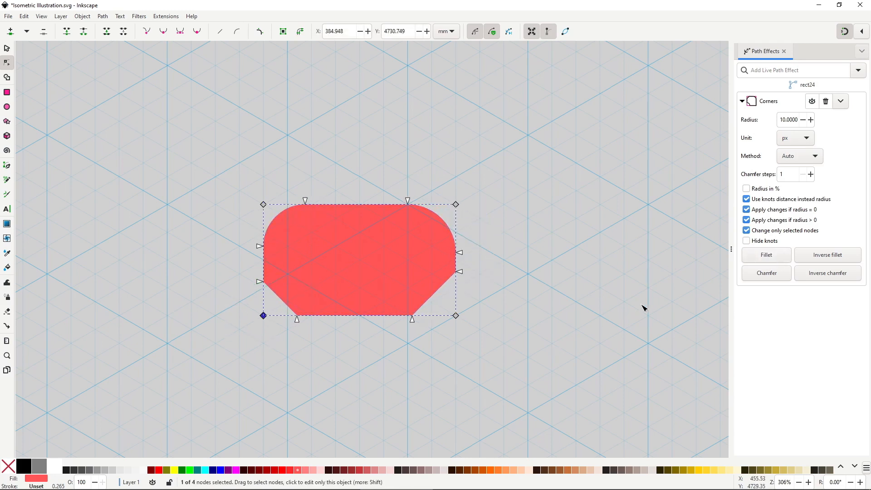
click(827, 255)
drag(259, 284, 251, 260)
key(s)
click(508, 303)
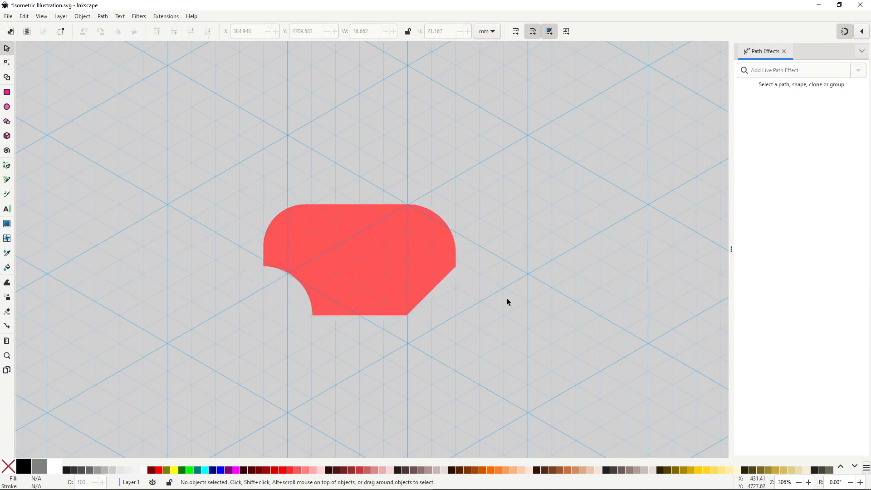
Step: Add the Perspective/Envelope effect to the red shape and snap its four handles to grid intersections as an isometric side face
click(389, 268)
click(855, 76)
click(761, 151)
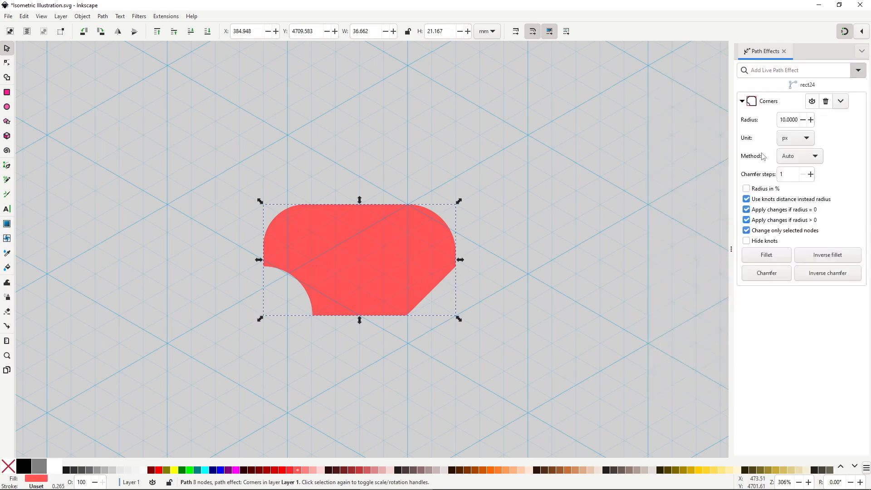
key(n)
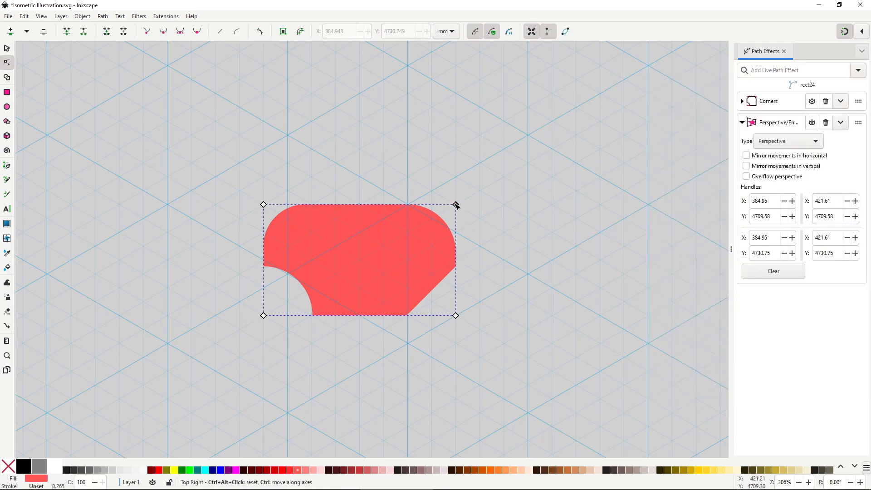
drag(456, 204, 527, 273)
drag(455, 315, 527, 413)
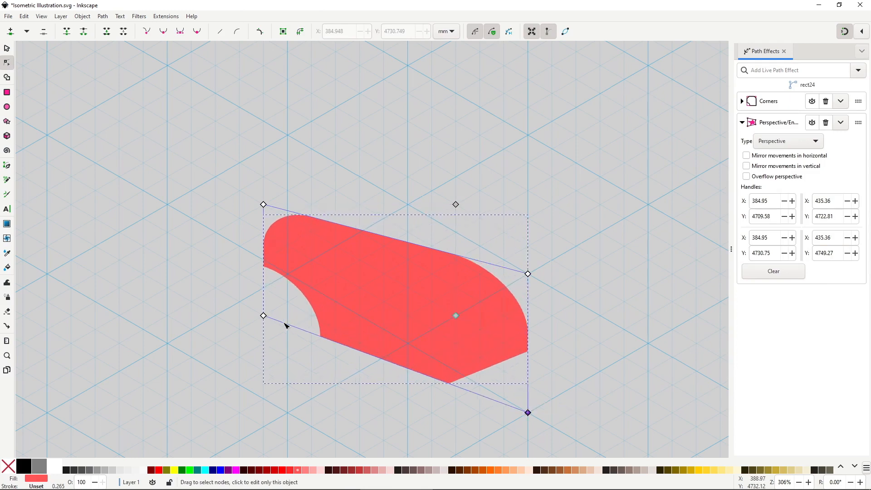
drag(264, 315, 383, 329)
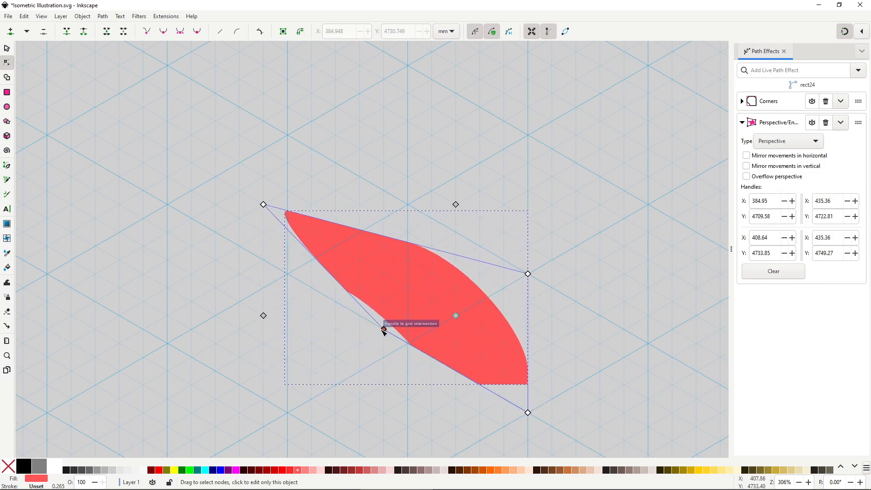
drag(264, 204, 384, 192)
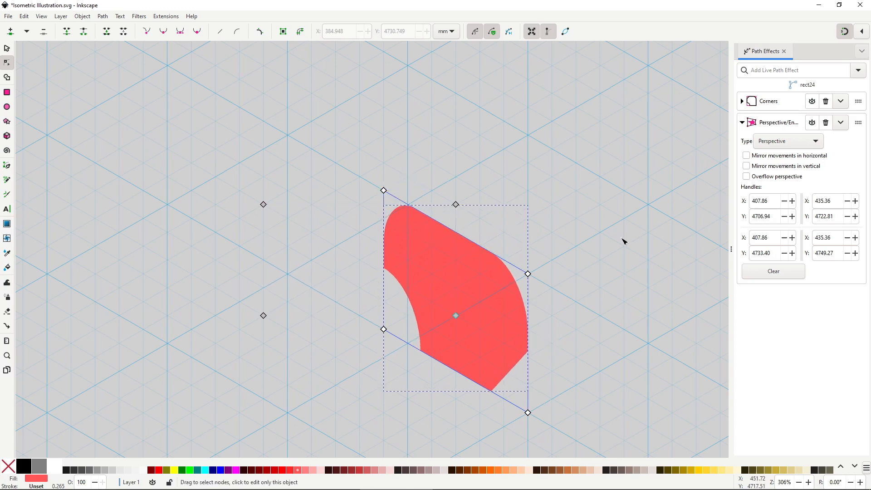
Step: Adjust the Corners knots beneath the perspective, shrinking the lower-right chamfer, the lower-left inverse fillet and the upper-left rounding
click(744, 100)
drag(459, 252, 458, 287)
drag(260, 268, 259, 294)
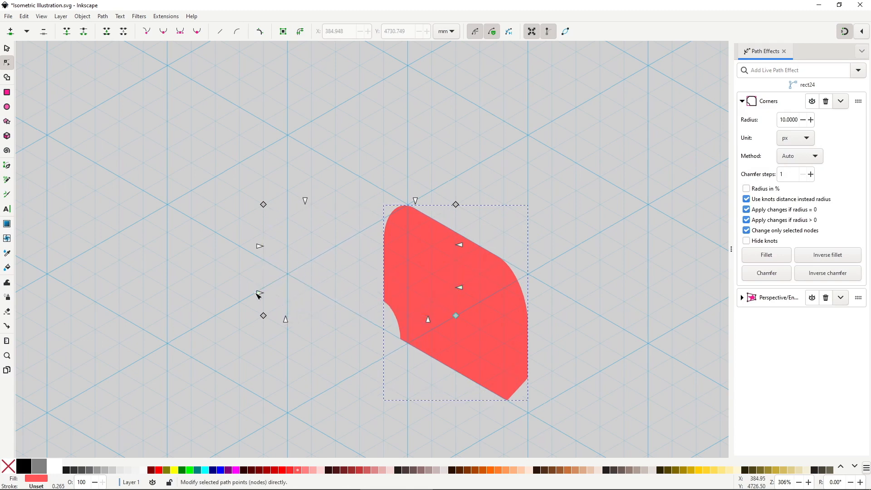
drag(260, 246, 262, 233)
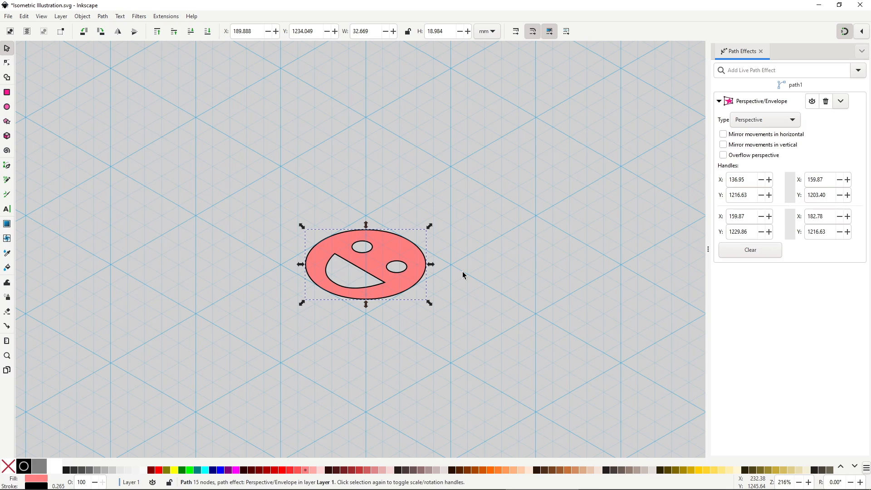
Step: Convert the isometric smiley face with its Perspective/Envelope effect into a plain path using Object to Path
key(n)
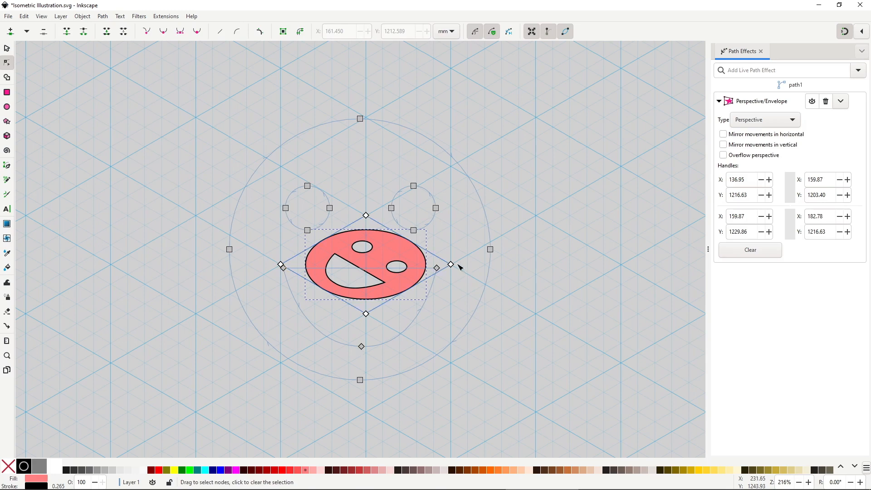
mouse_move(450, 263)
mouse_down()
mouse_move(448, 241)
mouse_move(423, 274)
mouse_move(431, 256)
mouse_move(450, 265)
mouse_up()
click(102, 16)
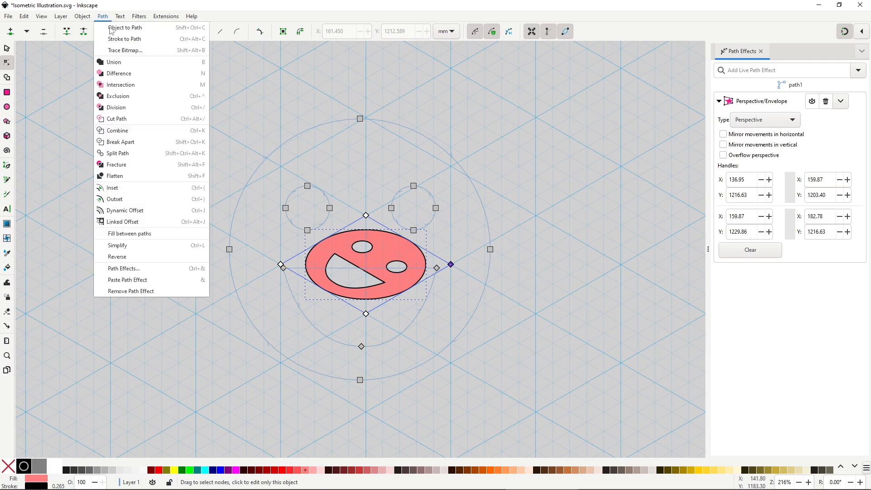
click(114, 29)
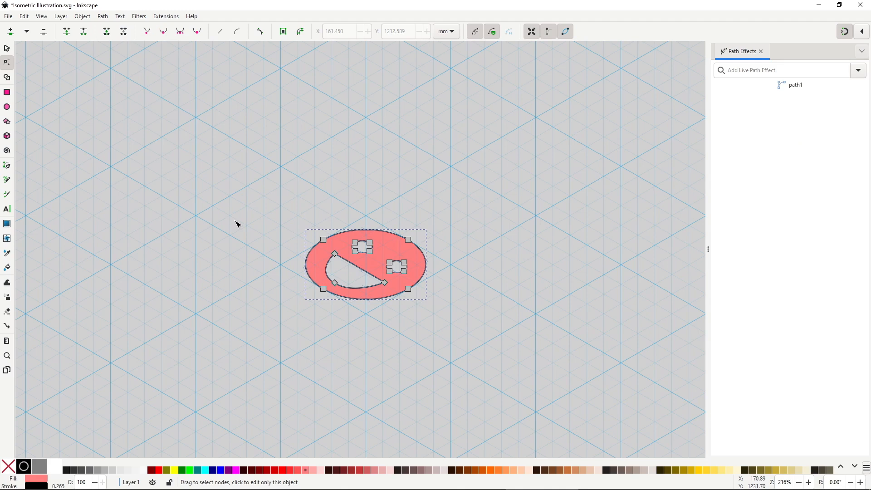
Step: Try moving the upper-right node of the smiley face's outline
click(429, 235)
click(422, 256)
mouse_move(408, 237)
mouse_down()
mouse_move(427, 239)
mouse_move(401, 252)
mouse_move(426, 241)
mouse_move(440, 251)
mouse_move(410, 238)
mouse_up()
key(ctrl+z)
Step: Draw an ellipse over the smiley face's upper-right edge, subtract it from the face and deselect
key(e)
key(s)
shift+click(377, 262)
key(ctrl+minus)
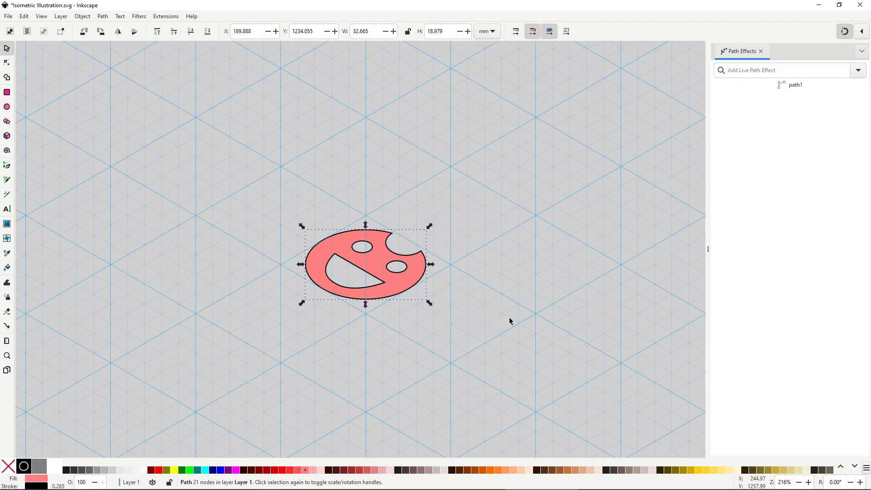
key(Escape)
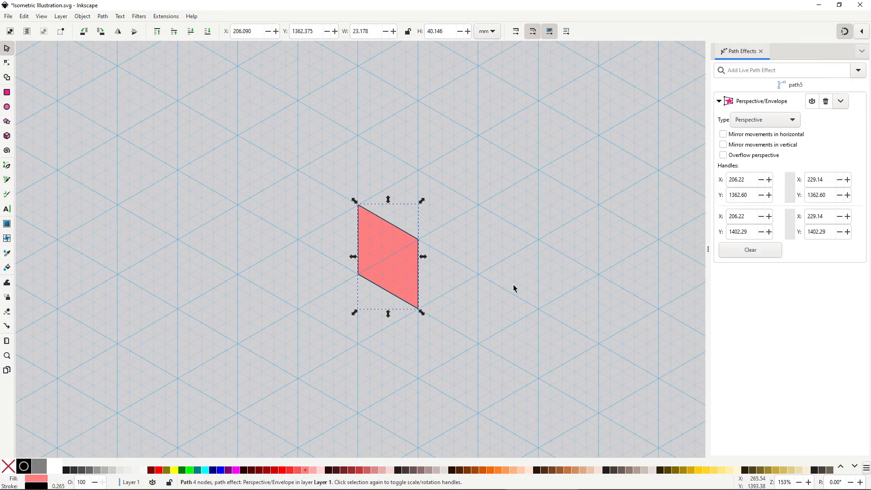
Step: Try distorting the pink parallelogram by its upper-right perspective handle
key(n)
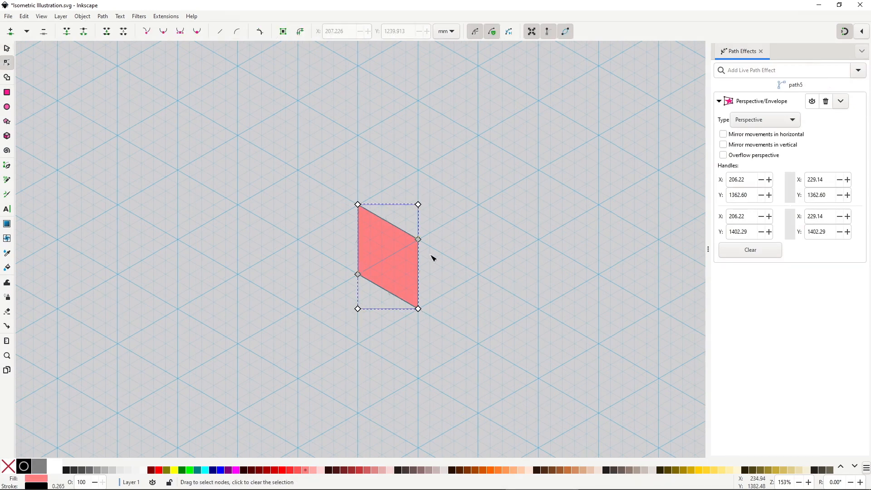
drag(417, 204, 442, 170)
key(ctrl+z)
Step: Draw a rectangle about 25.5 by 32.6 mm overlapping the parallelogram's upper-left part, unite both shapes and show the nodes
key(r)
drag(327, 160, 393, 251)
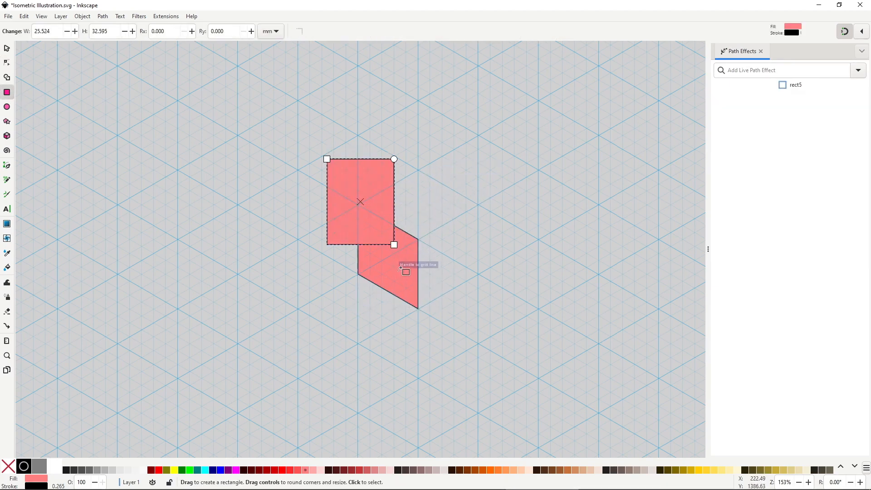
key(ctrl+a)
key(ctrl+plus)
key(n)
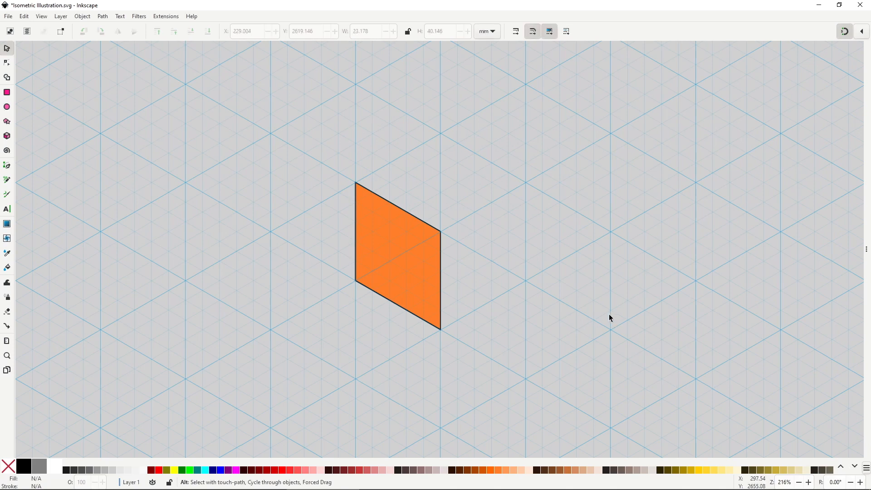
Step: Duplicate the orange parallelogram, offset the copy up and to the right along the isometric grid and lower it behind the original
click(413, 262)
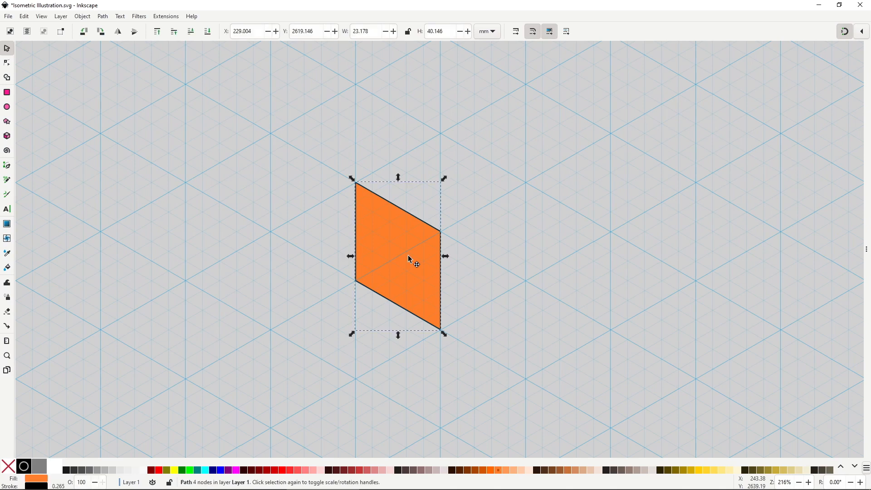
key(ctrl+d)
drag(401, 303, 440, 279)
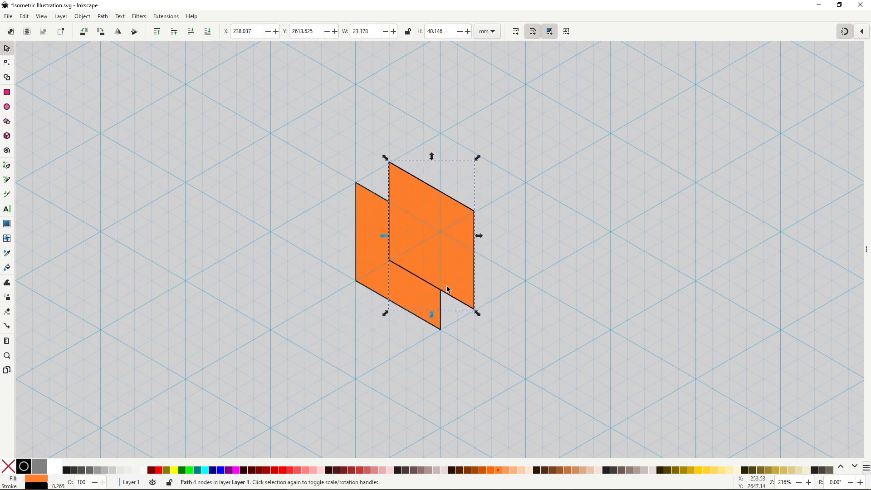
key(Page_Down)
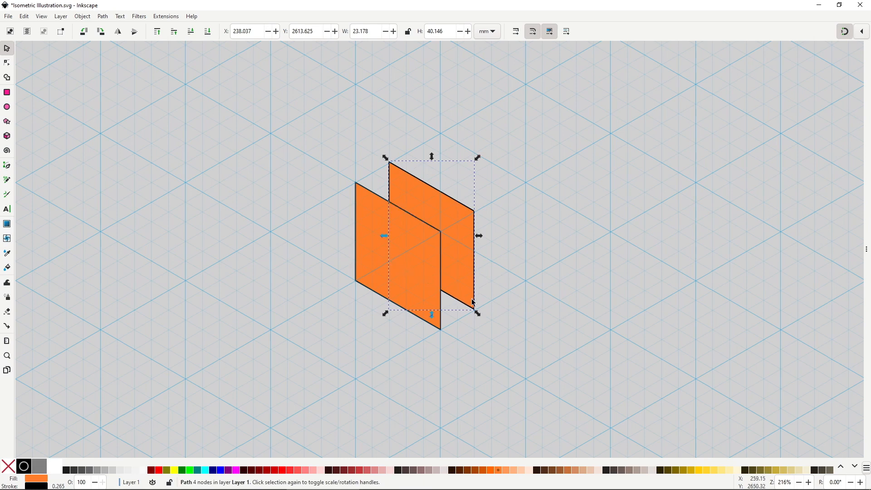
click(504, 317)
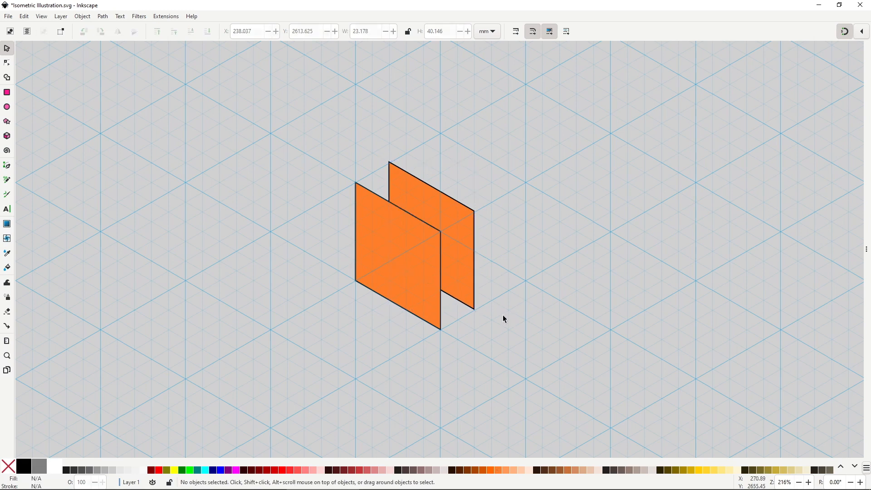
Step: Generate an extrusion between the front and back orange parallelograms with Extrude Between Two Paths in Polygons mode and deselect
click(426, 282)
shift+click(466, 253)
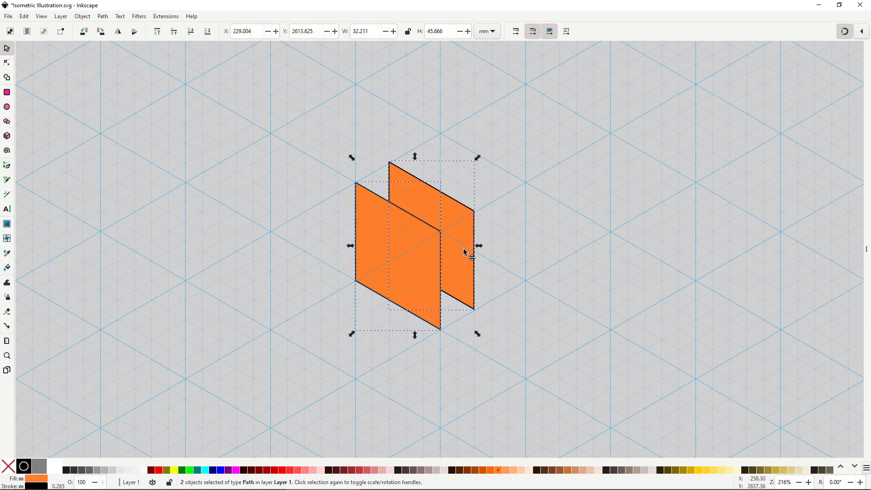
click(166, 17)
mouse_move(220, 110)
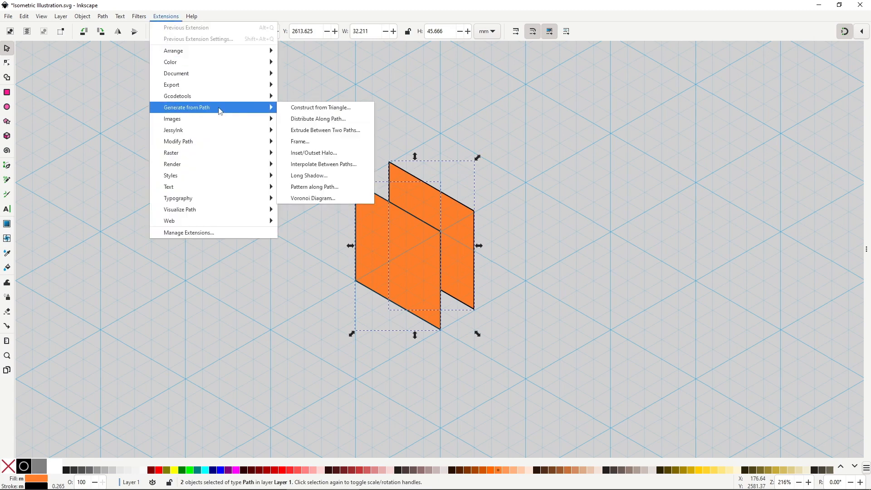
click(318, 130)
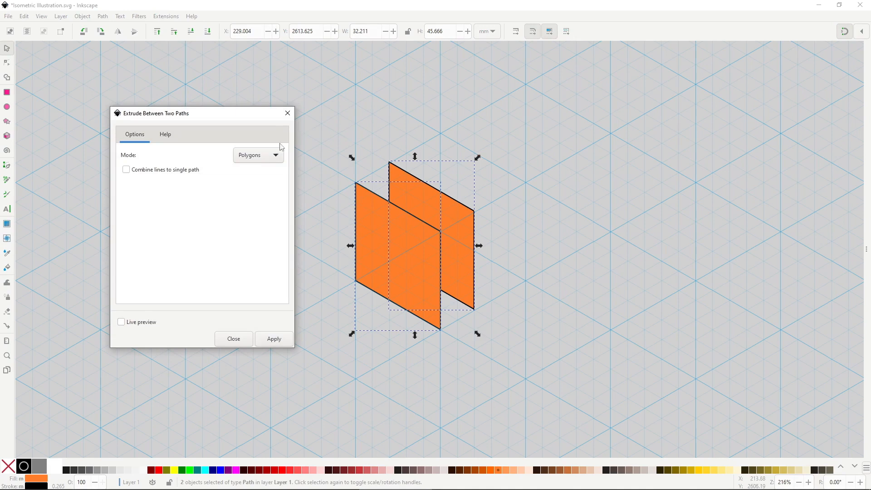
click(269, 158)
click(269, 159)
click(274, 339)
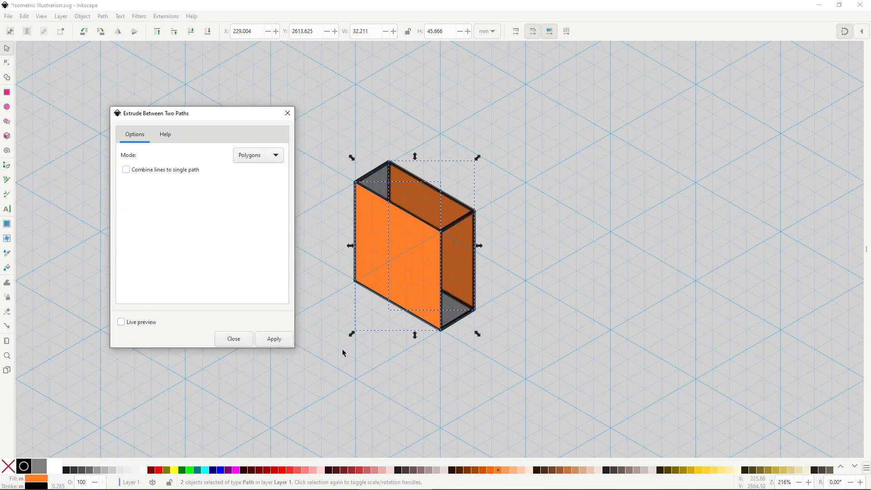
click(244, 339)
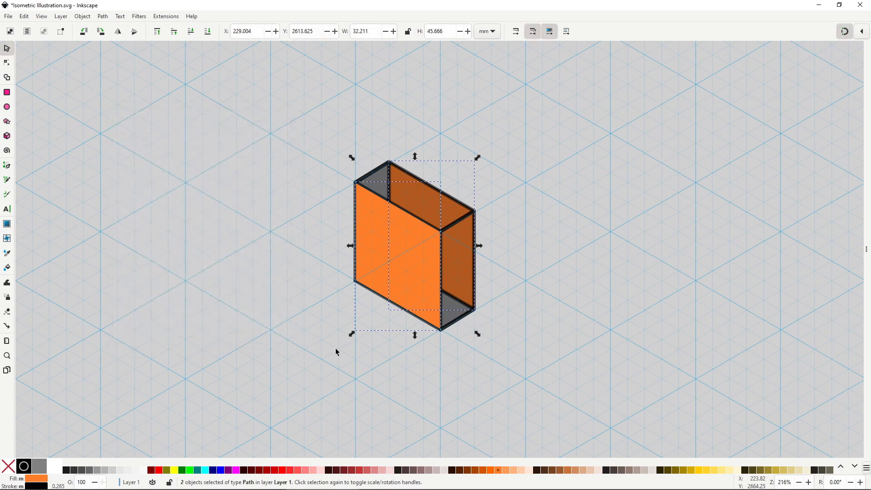
click(335, 349)
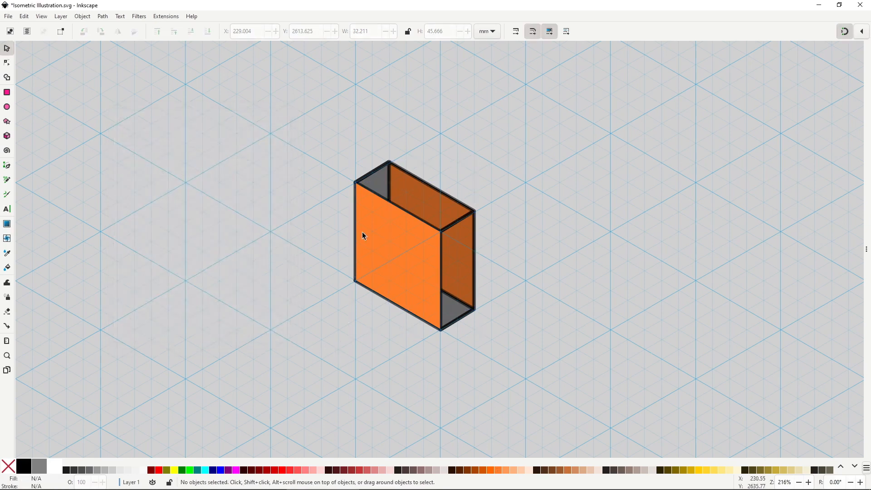
Step: Pull the generated group of side faces away to the right of the parallelograms and undo the move
click(375, 177)
drag(376, 178, 557, 181)
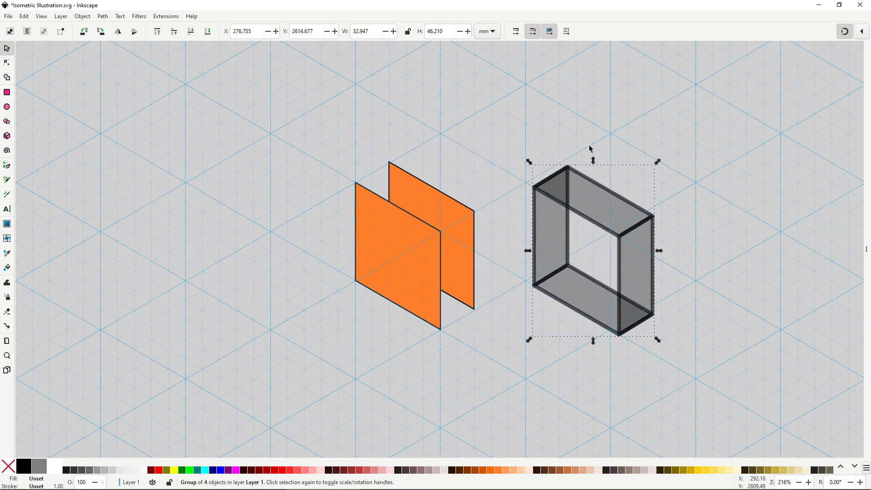
key(ctrl+z)
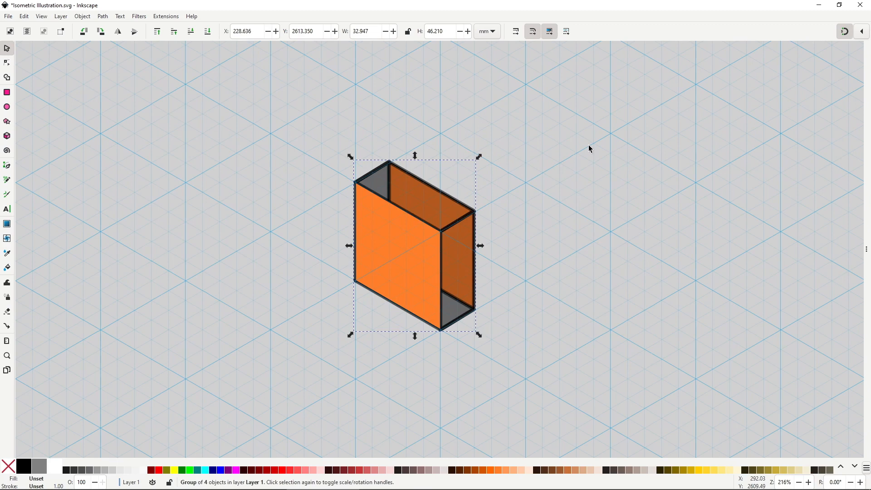
Step: Fill the side-face group with the orange sampled from the front parallelogram
key(d)
click(400, 262)
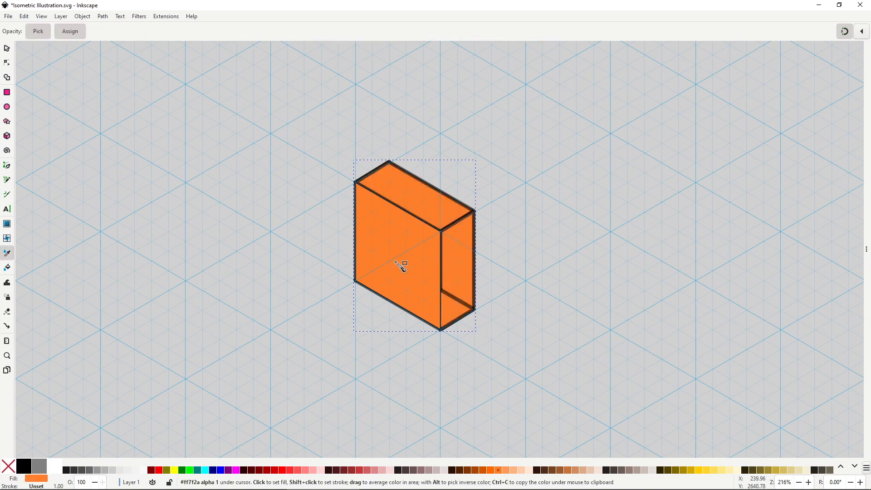
key(s)
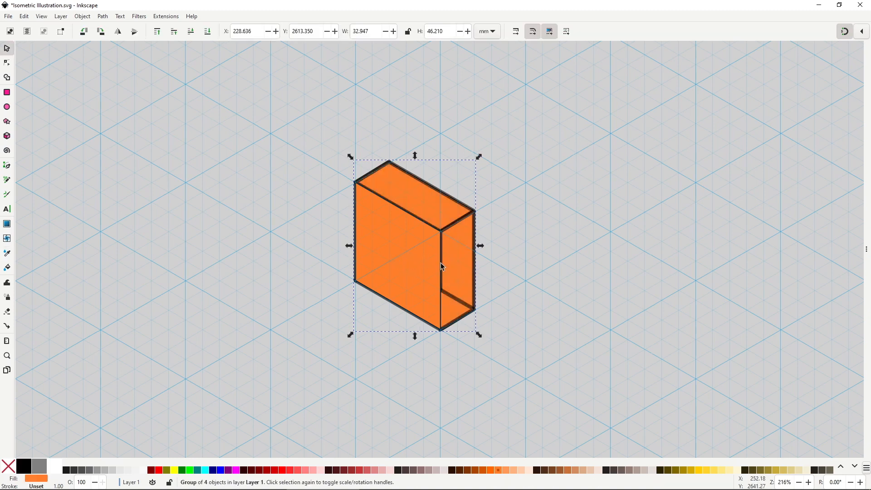
Step: Move the orange side-face group off the parallelograms, undo the move and deselect
drag(448, 211, 521, 206)
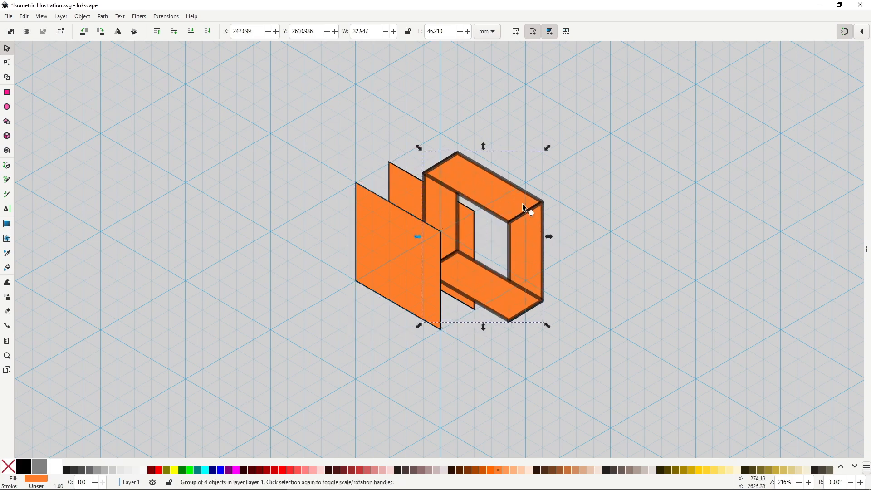
key(ctrl+z)
click(521, 236)
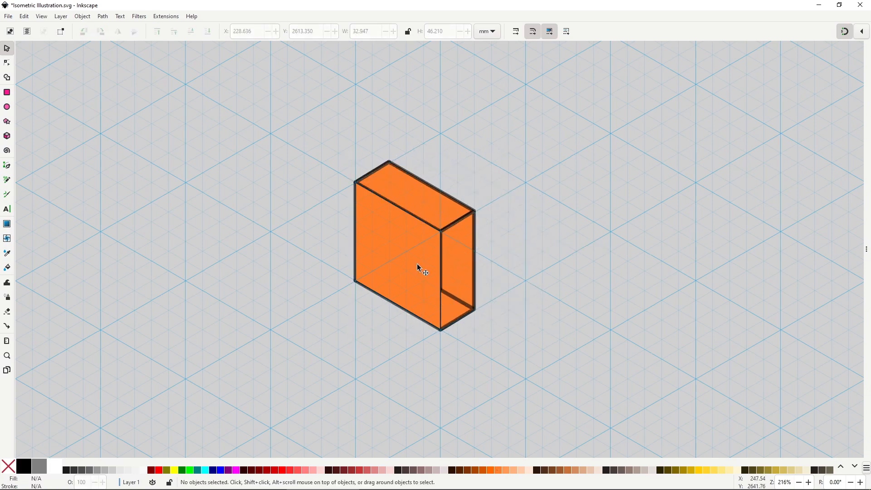
Step: Move both parallelograms away from the extrusion, enter the side-face group and raise its right face above the other faces
drag(418, 264, 333, 294)
drag(424, 245, 548, 224)
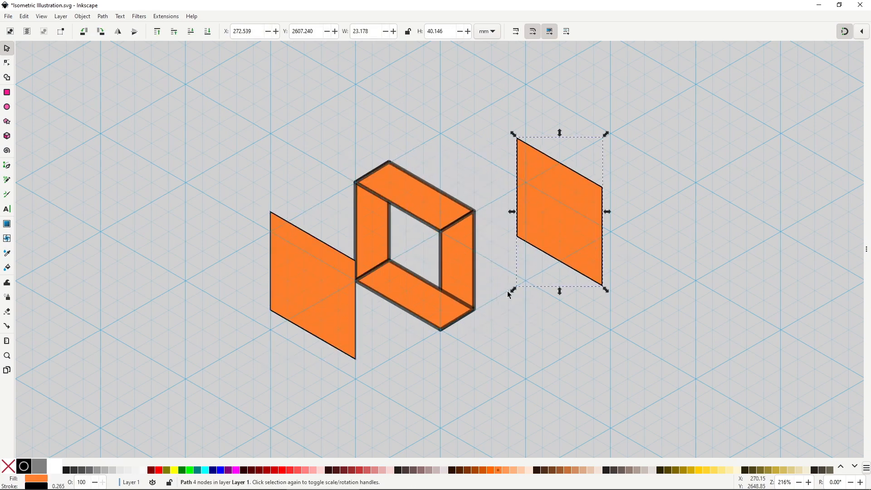
double_click(456, 263)
click(456, 264)
key(Home)
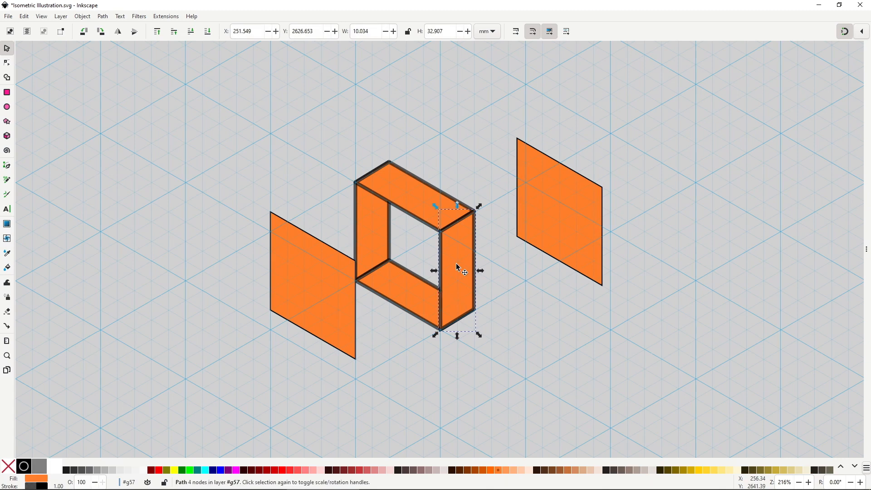
click(368, 251)
click(394, 323)
Step: Move the front and back parallelograms back against the extruded side faces and deselect
drag(275, 221, 363, 191)
drag(521, 155, 395, 179)
click(474, 256)
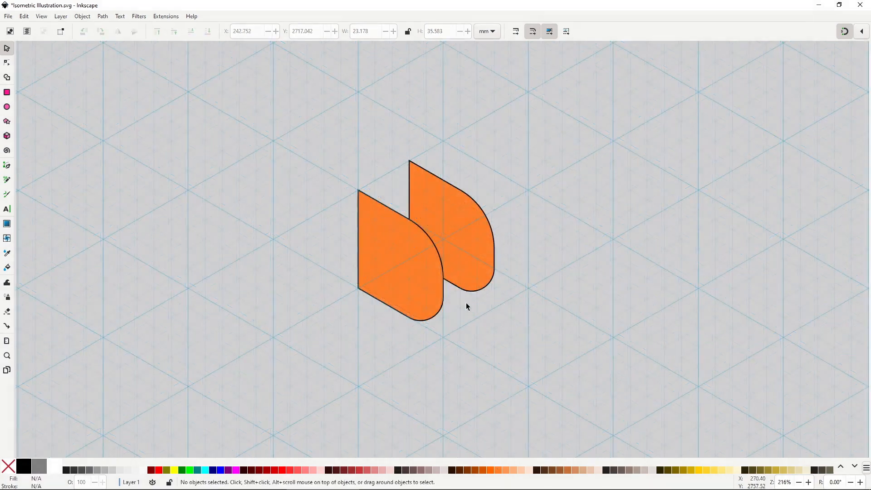
Step: Extrude between the two orange shapes with rounded corners using Polygons mode and move the generated faces off to the right
click(399, 277)
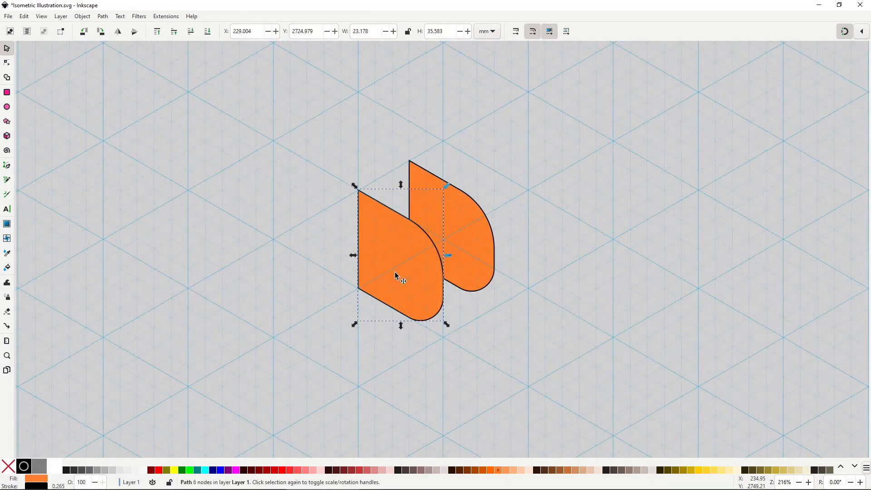
shift+click(464, 239)
click(168, 17)
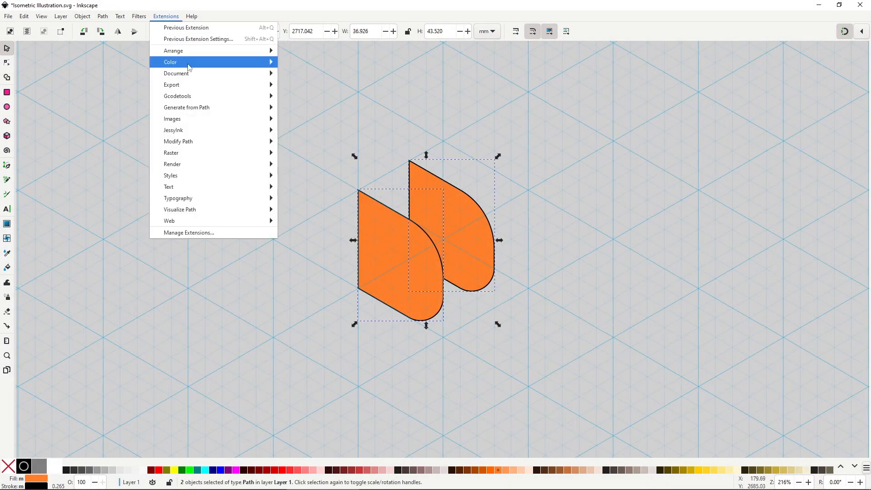
mouse_move(249, 107)
click(336, 134)
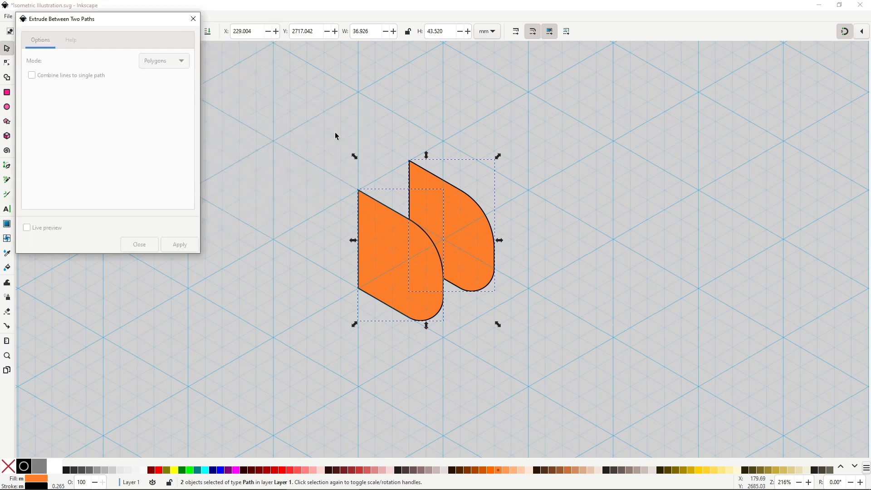
click(179, 245)
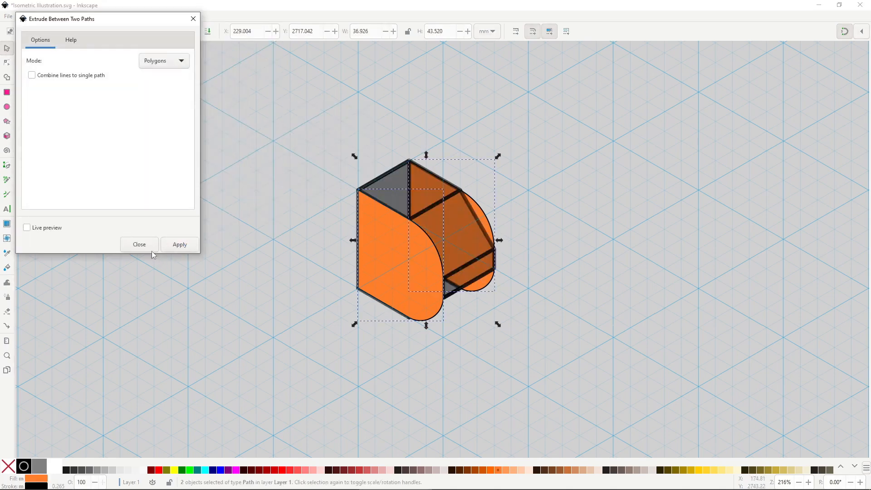
click(147, 247)
click(464, 262)
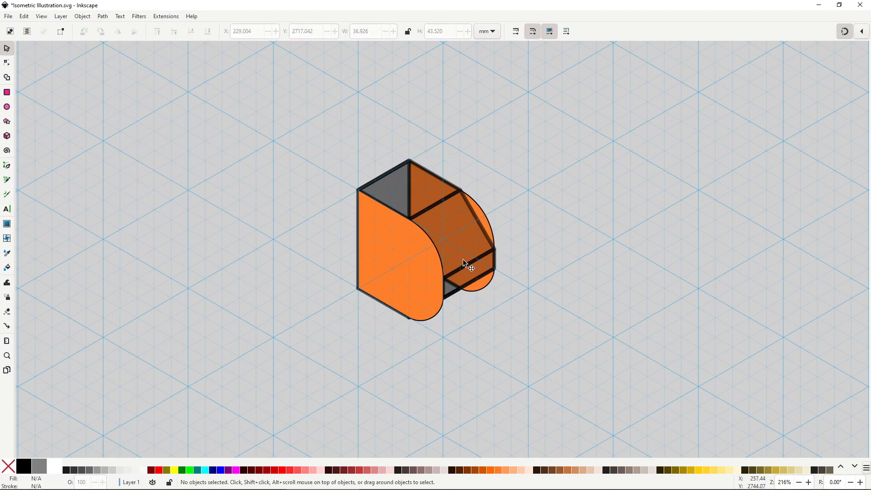
drag(462, 259, 635, 263)
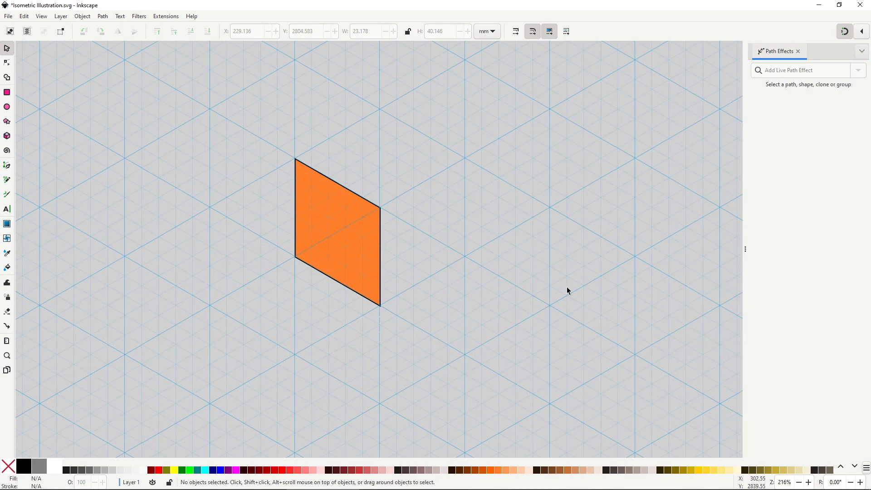
Step: Apply the Extrude live path effect to the single orange parallelogram
click(347, 236)
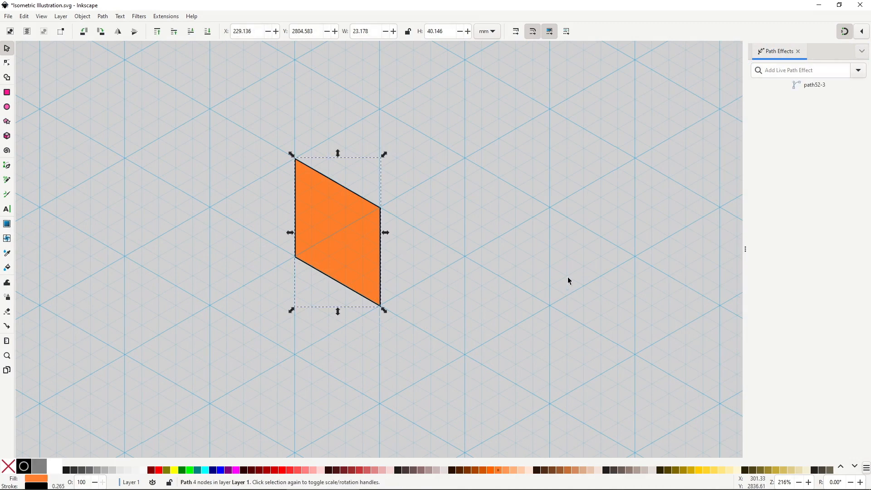
click(859, 71)
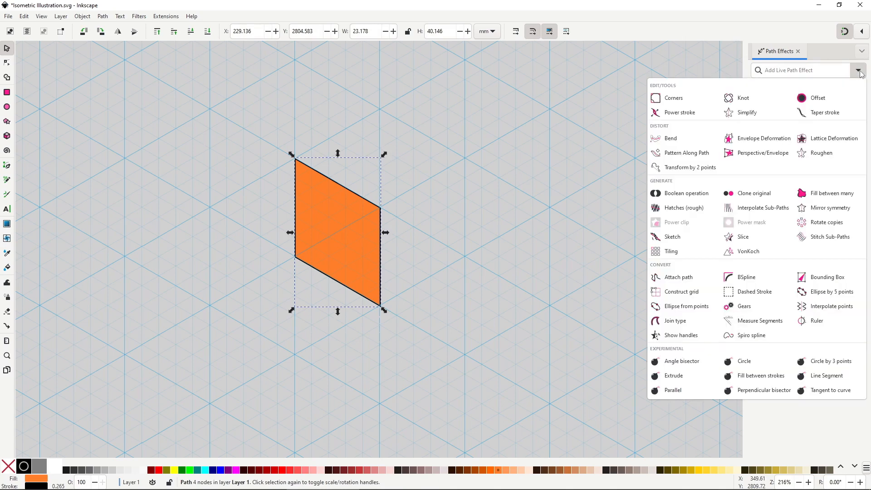
click(685, 376)
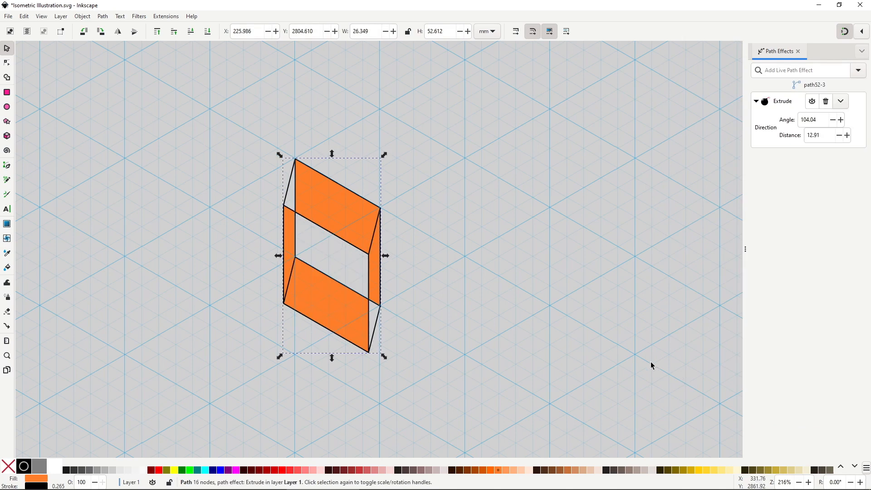
Step: Adjust the Extrude direction handles so the shape extends up and to the right at about -30.42° and 16.07 distance
double_click(355, 266)
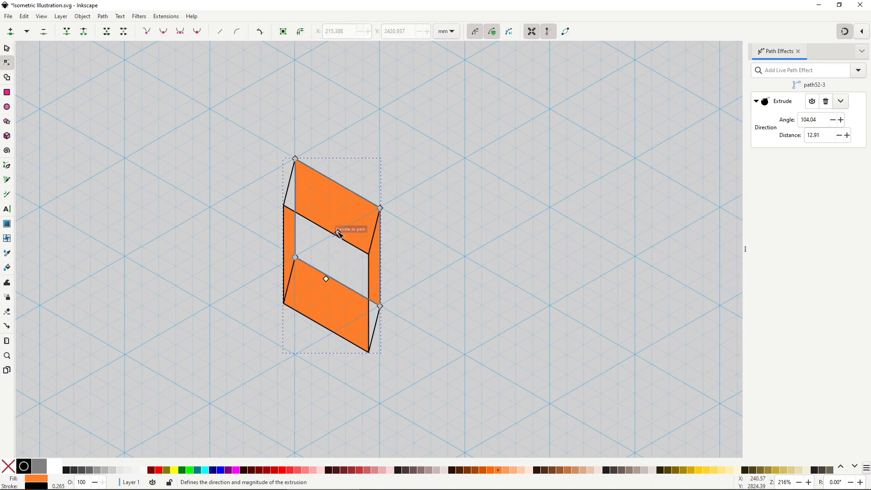
drag(337, 232, 351, 230)
drag(340, 277, 403, 200)
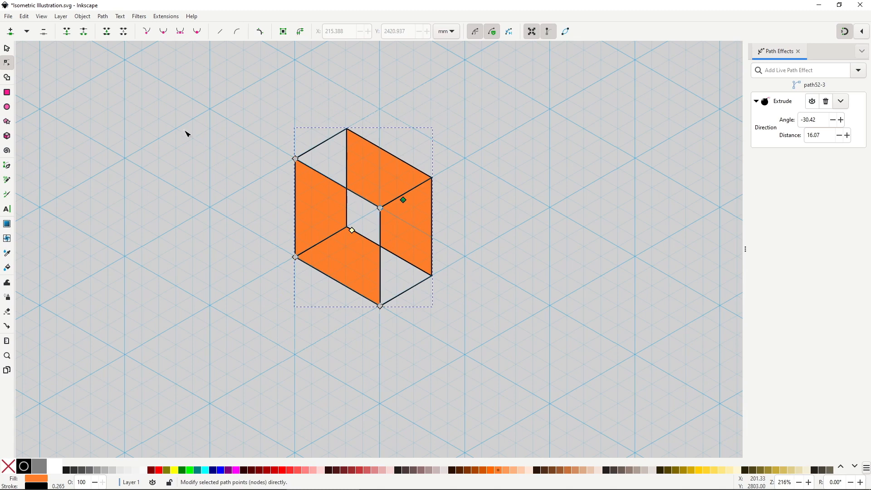
Step: Convert the extruded parallelogram to a regular path and select it for node editing
click(103, 17)
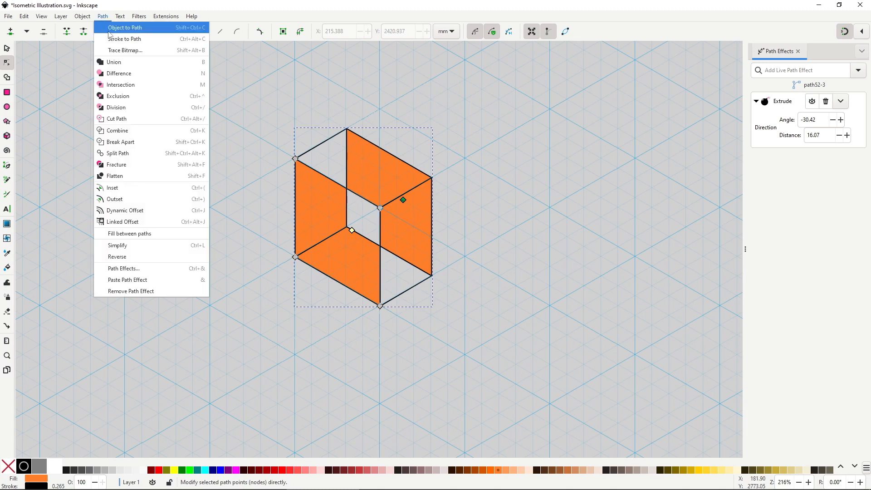
click(119, 27)
click(445, 253)
click(426, 190)
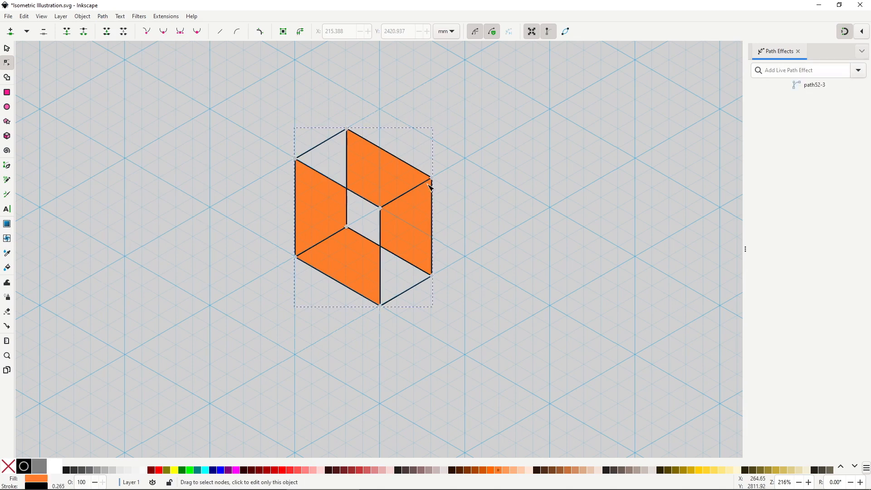
Step: Move individual corner nodes of the converted path out of place to separate its faces at the centre and upper-left corners
mouse_move(432, 177)
mouse_down()
mouse_move(431, 219)
mouse_move(430, 190)
mouse_up()
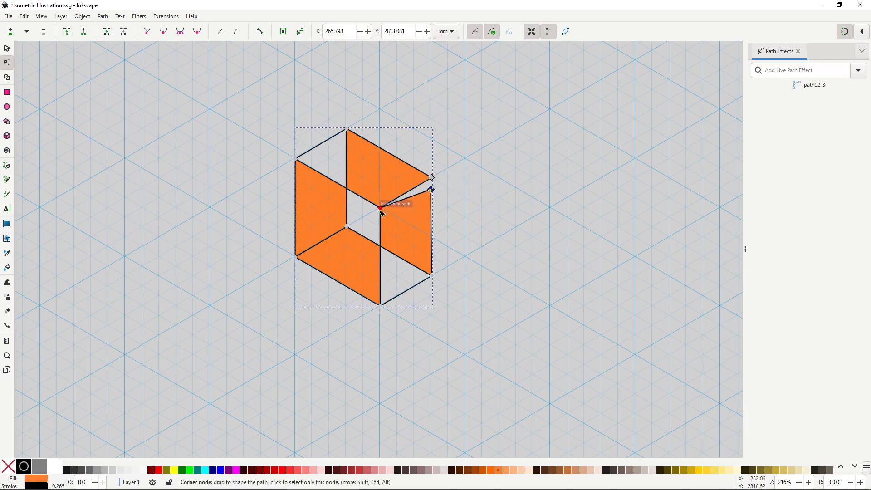
drag(381, 208, 448, 325)
drag(431, 190, 433, 179)
drag(301, 161, 311, 192)
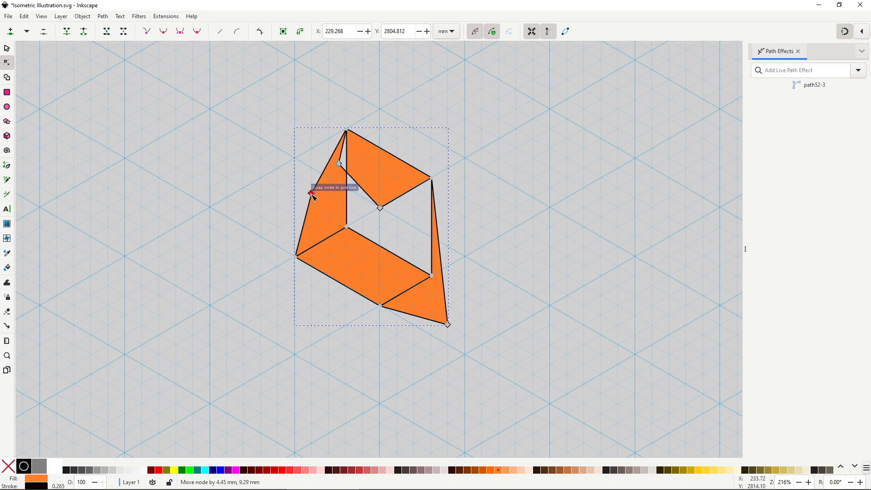
drag(340, 163, 295, 167)
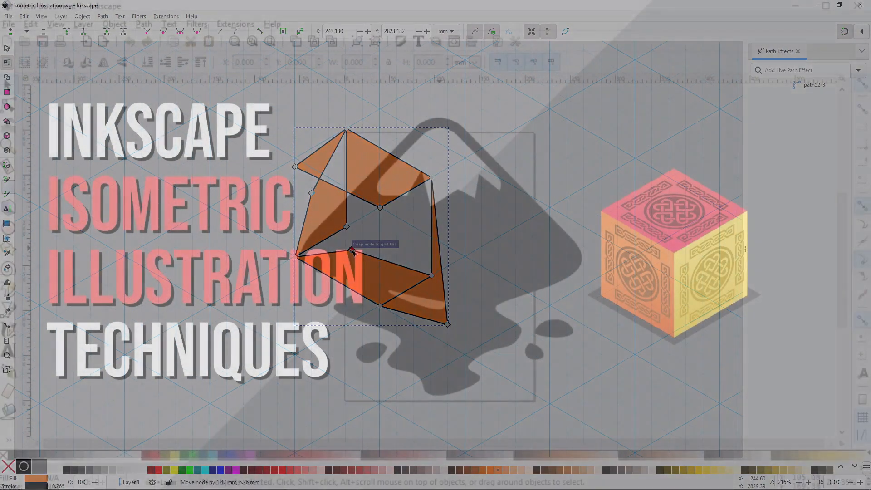